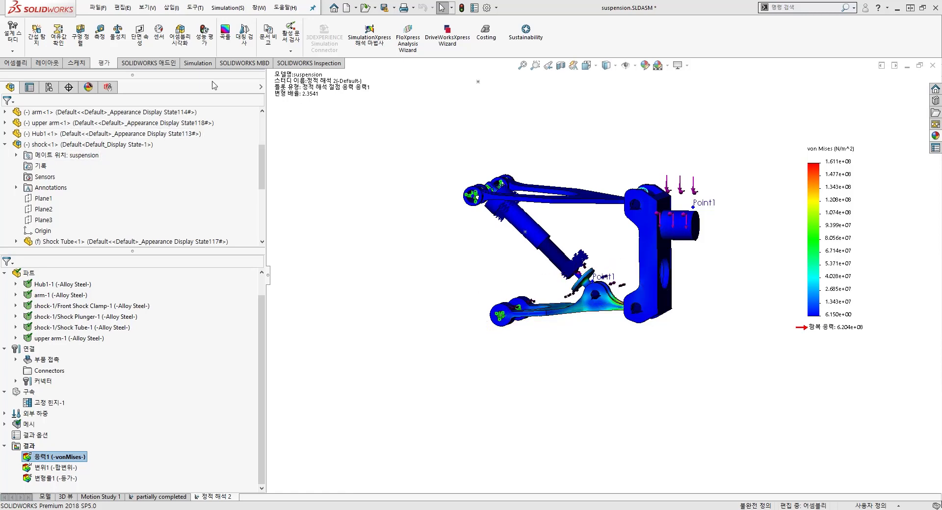
Create a new design study for the suspension assembly.
{"action": "left_click", "coordinate": [12, 35]}
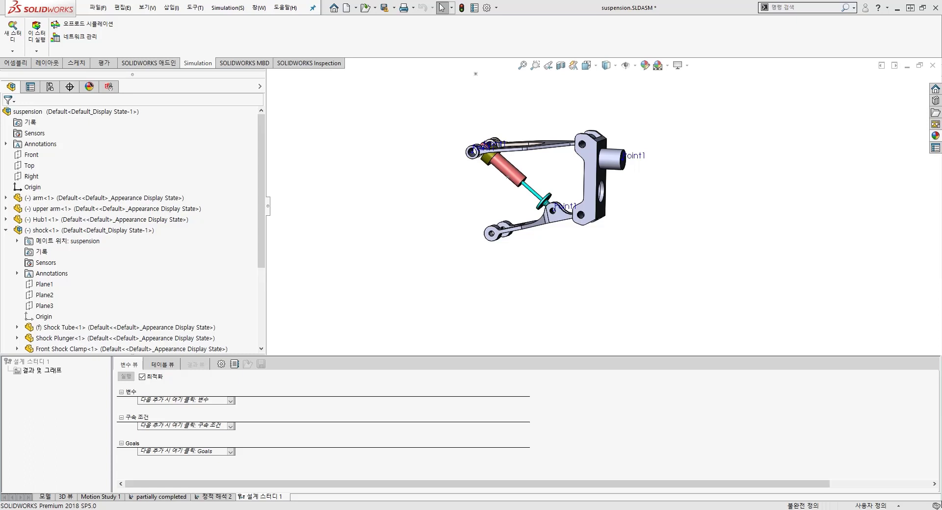
Compare the Variable View and Table View layouts of the empty design study.
{"action": "left_click", "coordinate": [149, 369]}
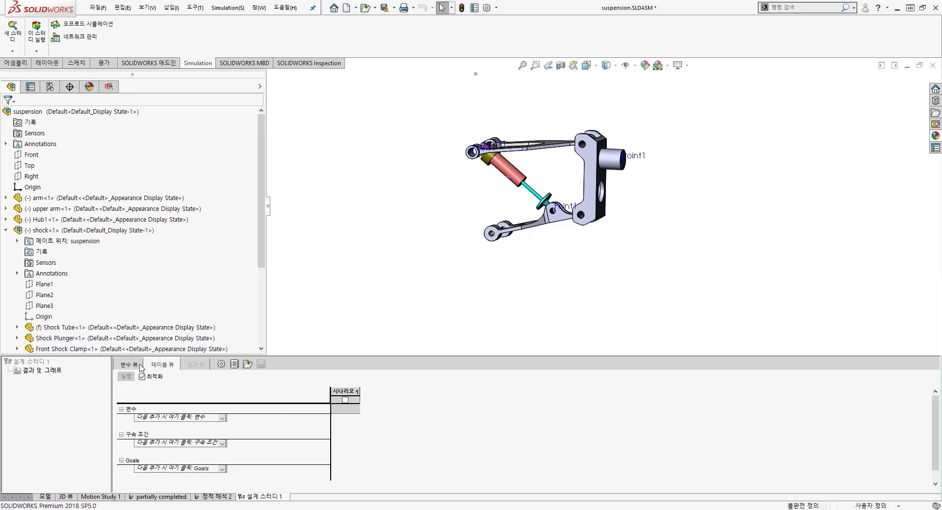
{"action": "left_click", "coordinate": [129, 369]}
{"action": "left_click", "coordinate": [149, 369]}
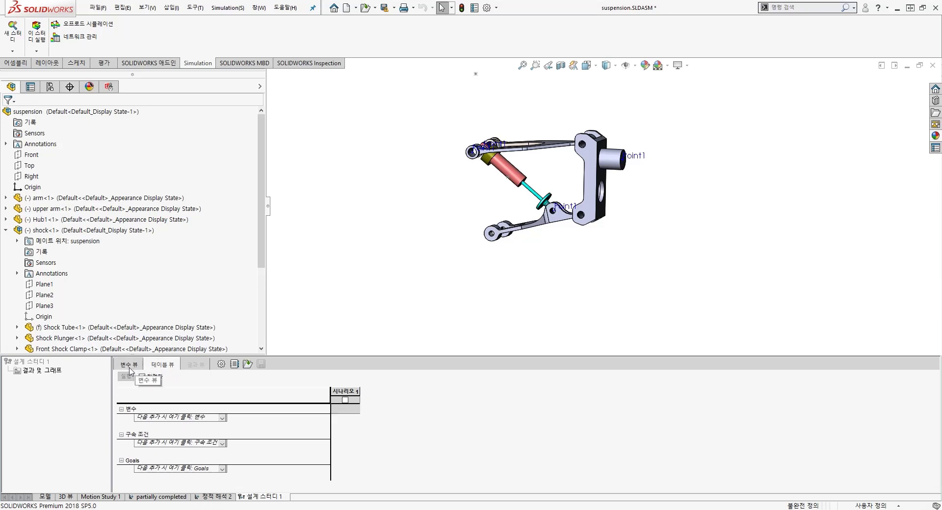
{"action": "left_click", "coordinate": [129, 368]}
{"action": "left_click", "coordinate": [151, 367]}
{"action": "left_click", "coordinate": [122, 364]}
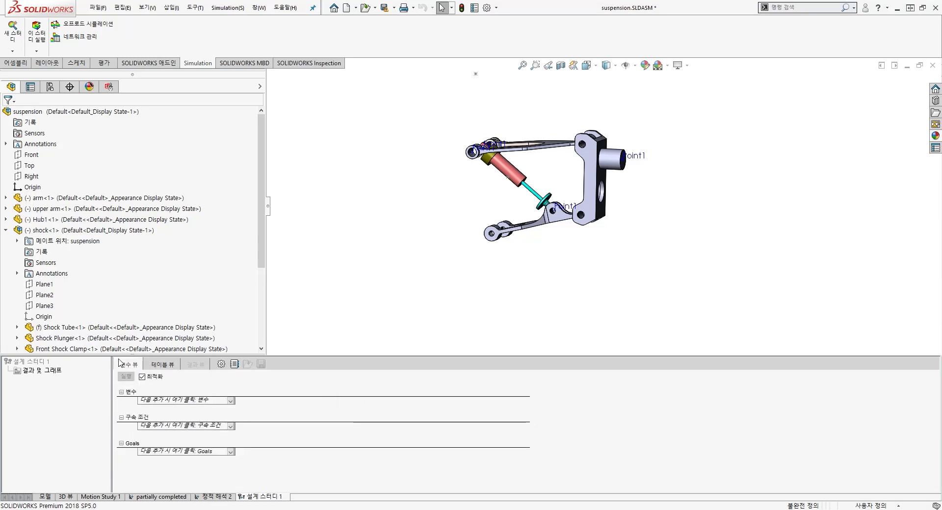
{"action": "left_click", "coordinate": [164, 365]}
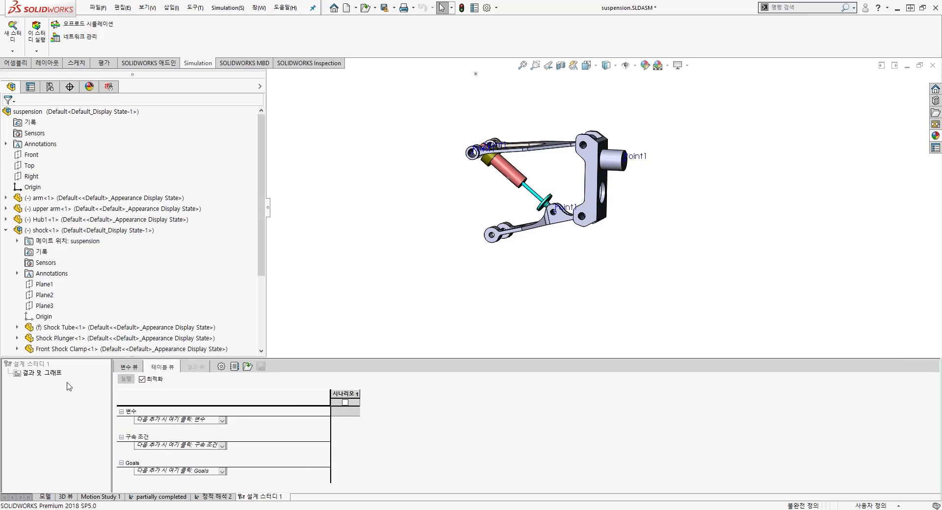
{"action": "left_click", "coordinate": [129, 366]}
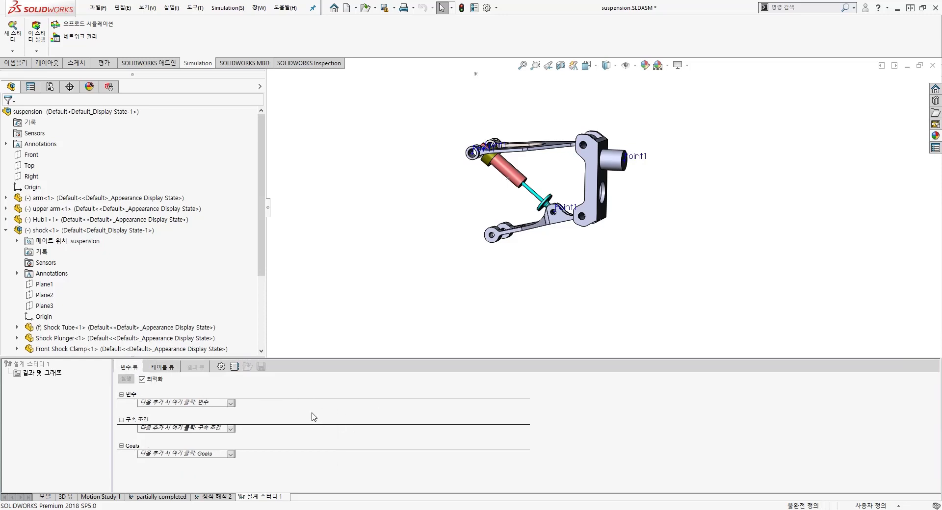
{"action": "left_click", "coordinate": [171, 365]}
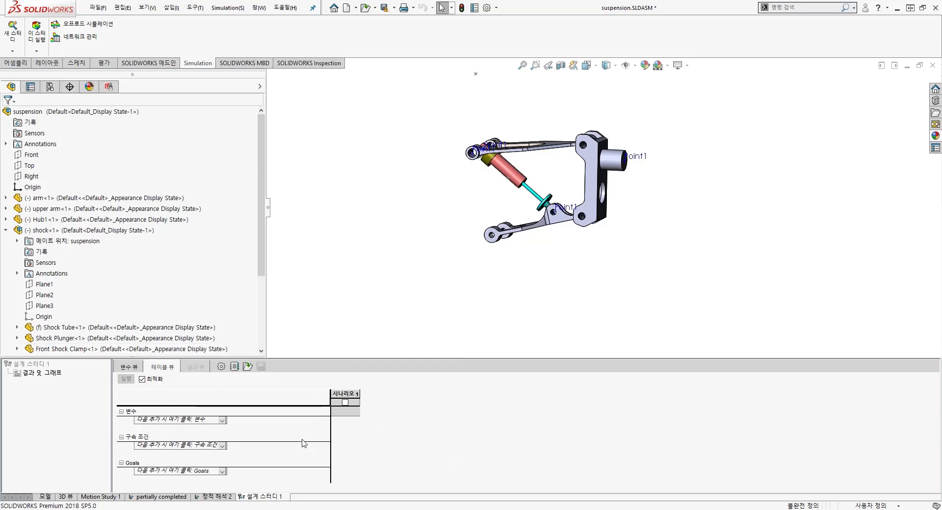
{"action": "left_click", "coordinate": [129, 368]}
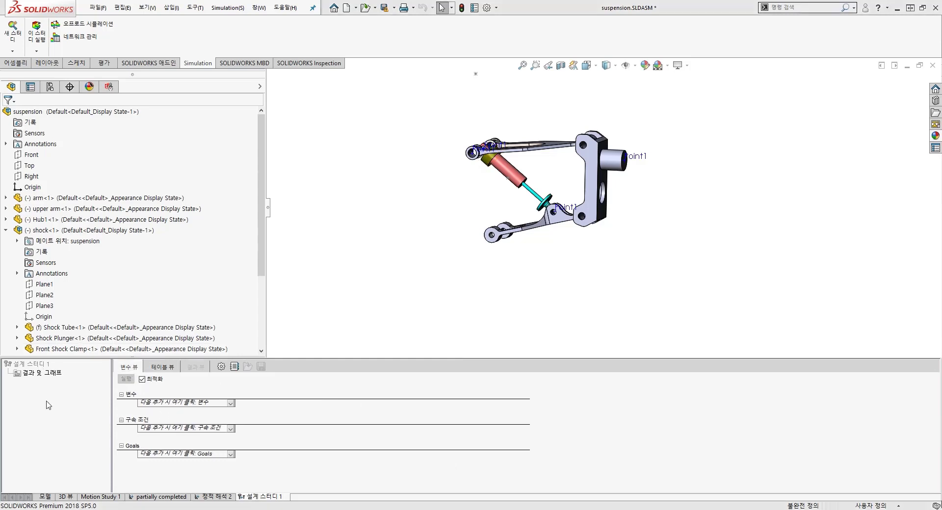
Review the existing lateral and vertical parameters in the parameter list, then leave it without changes.
{"action": "left_click", "coordinate": [195, 403]}
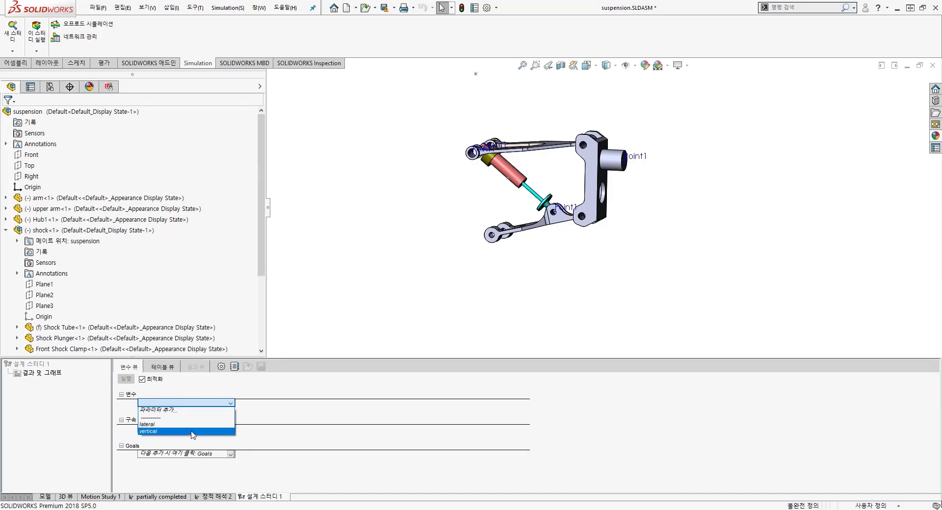
{"action": "left_click", "coordinate": [193, 409]}
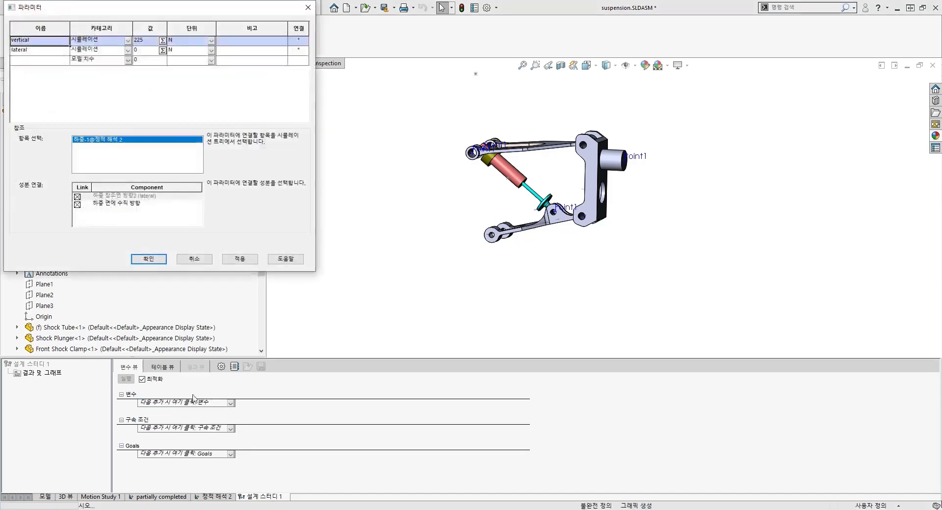
{"action": "left_click", "coordinate": [207, 260]}
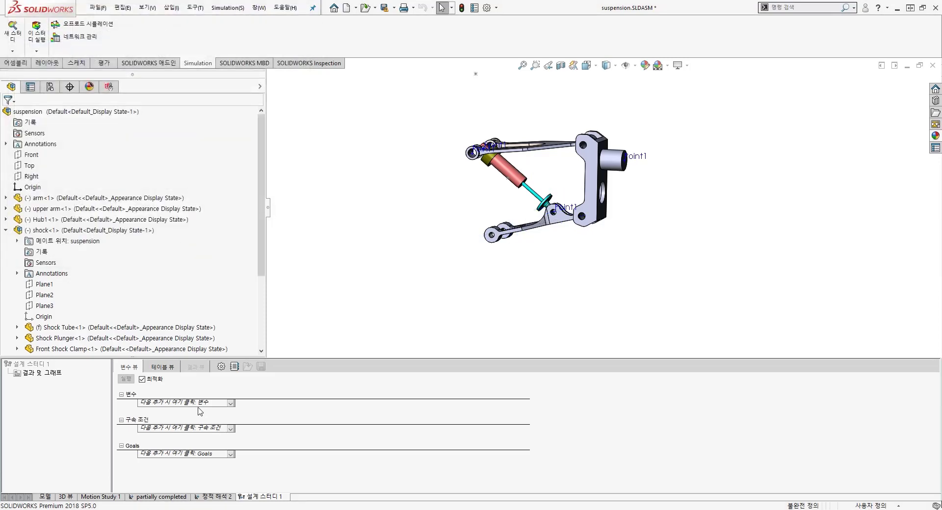
Add the lateral parameter as a study variable and define it by discrete values (불연속 값).
{"action": "left_click", "coordinate": [199, 403]}
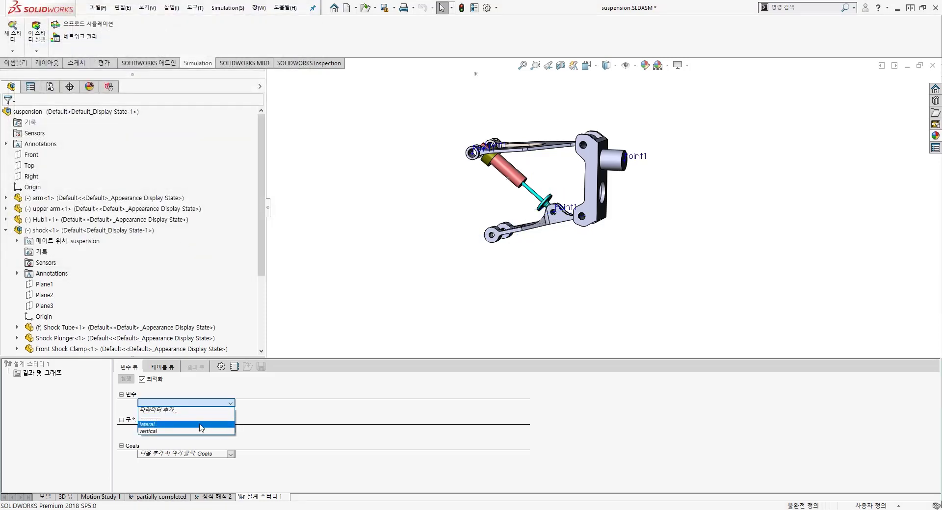
{"action": "left_click", "coordinate": [200, 425]}
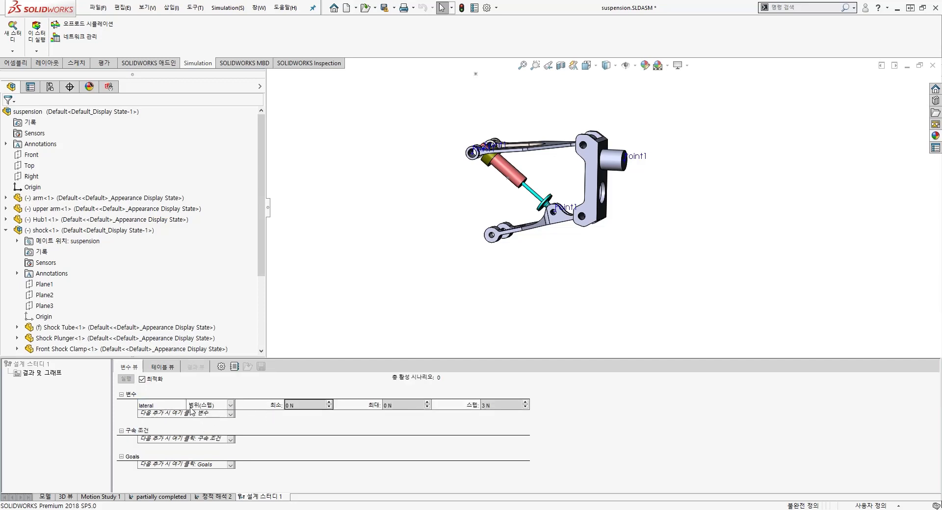
{"action": "double_click", "coordinate": [305, 405]}
{"action": "left_click", "coordinate": [220, 407]}
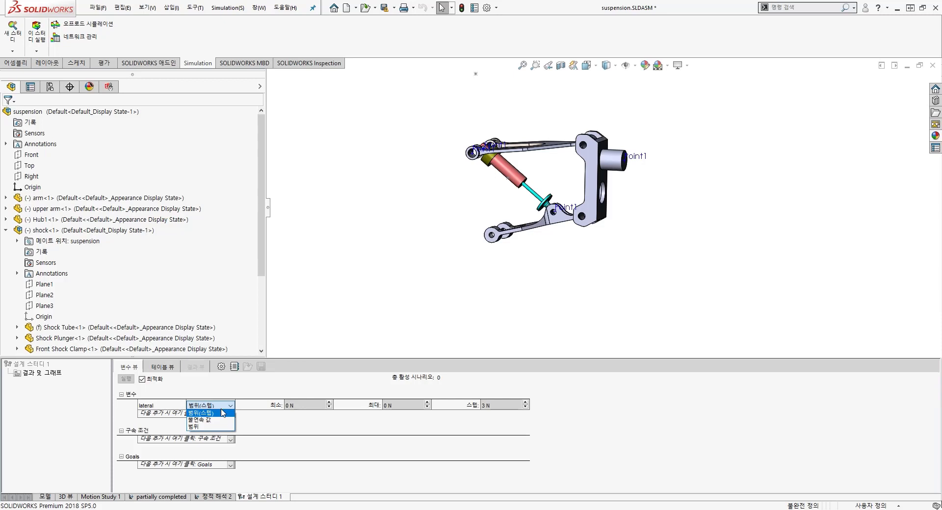
{"action": "left_click", "coordinate": [222, 420]}
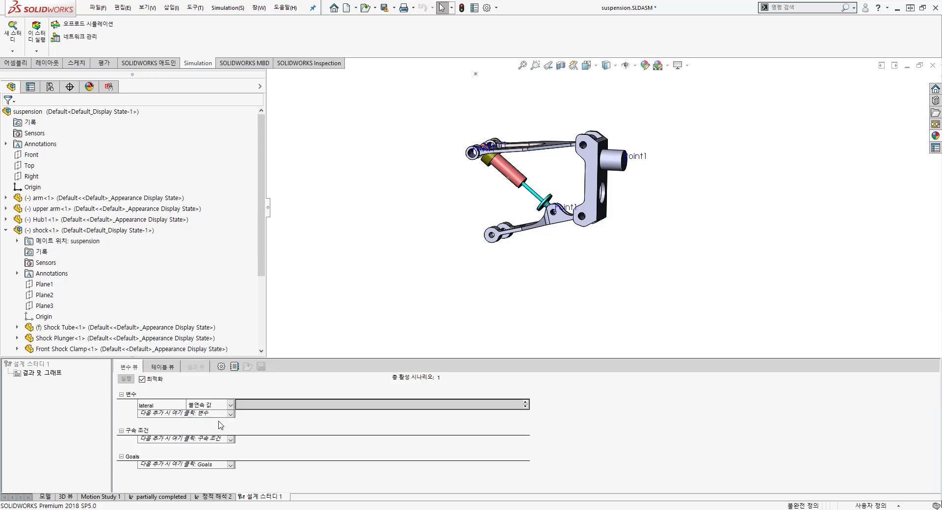
Enter 0, 60, 72 and 115 N as the discrete values of the lateral variable.
{"action": "left_click", "coordinate": [292, 406]}
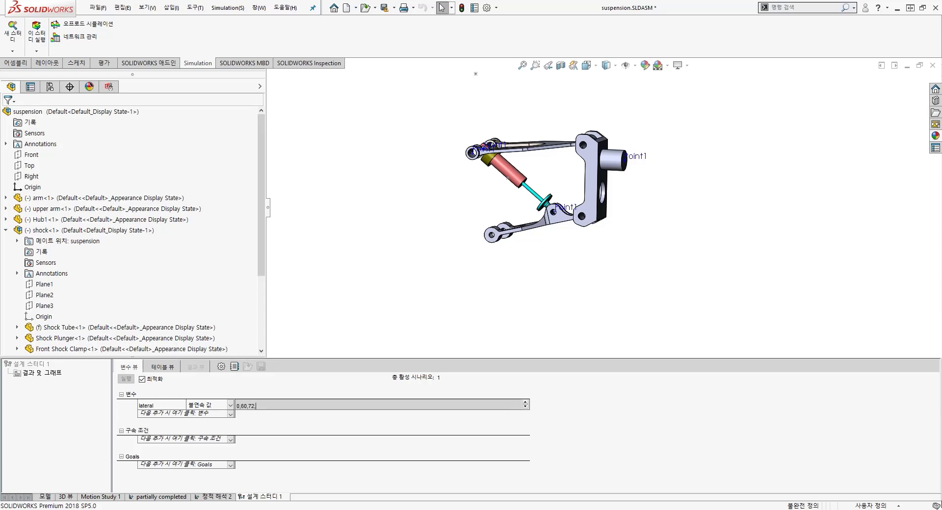
{"action": "type", "text": "5"}
{"action": "left_click", "coordinate": [403, 402]}
{"action": "left_click", "coordinate": [271, 427]}
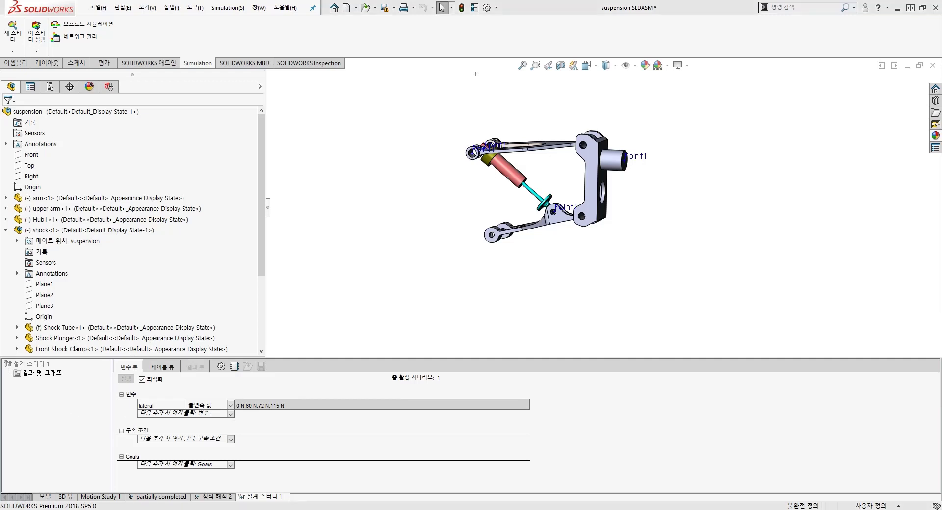
Add the vertical parameter as a second variable in the design study's scenario table.
{"action": "left_click", "coordinate": [161, 367]}
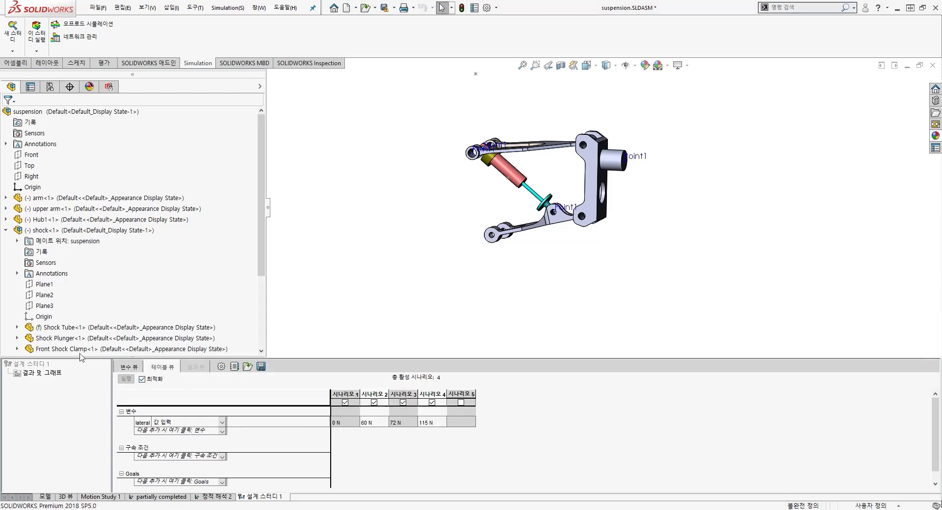
{"action": "left_click", "coordinate": [129, 366]}
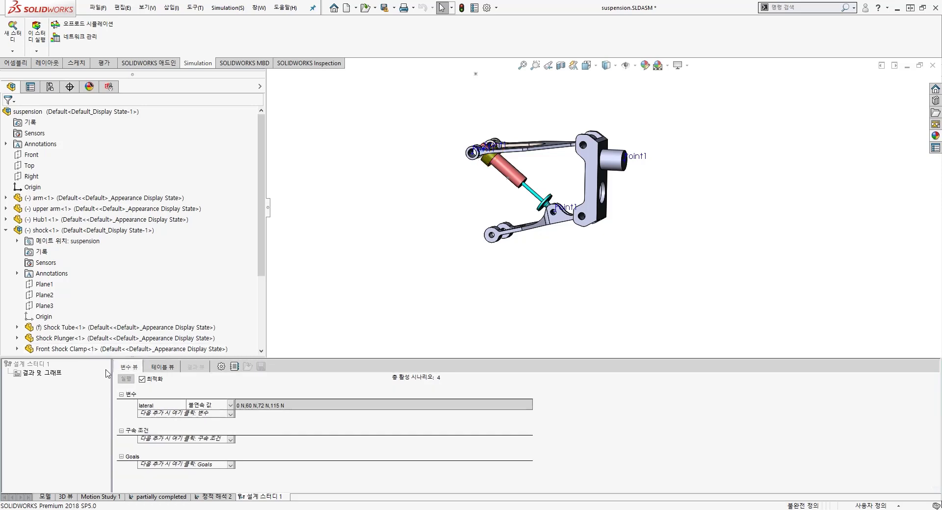
{"action": "left_click", "coordinate": [195, 415]}
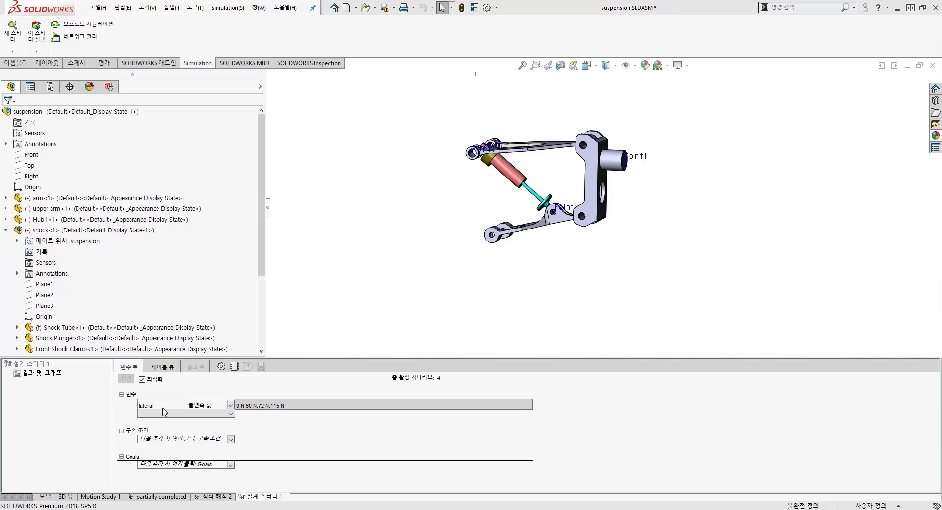
{"action": "left_click", "coordinate": [162, 367]}
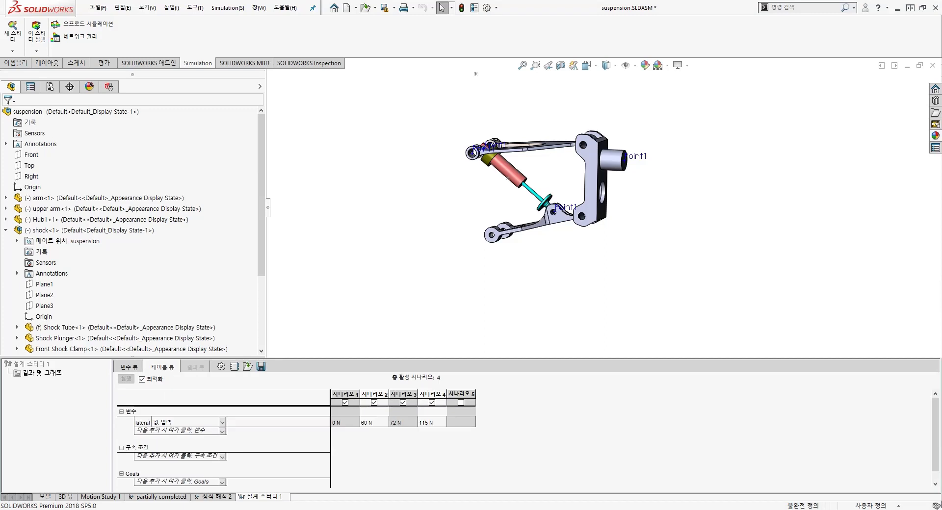
{"action": "left_click", "coordinate": [200, 432]}
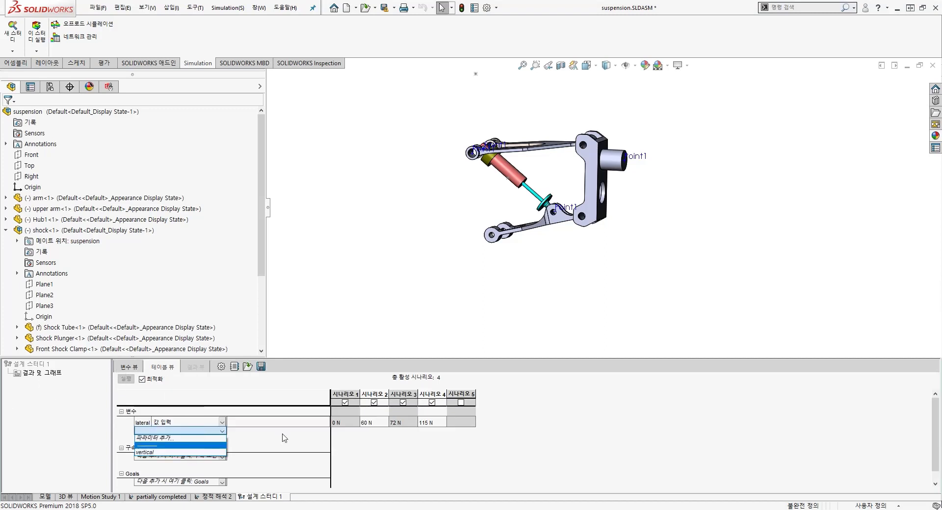
{"action": "left_click", "coordinate": [152, 452]}
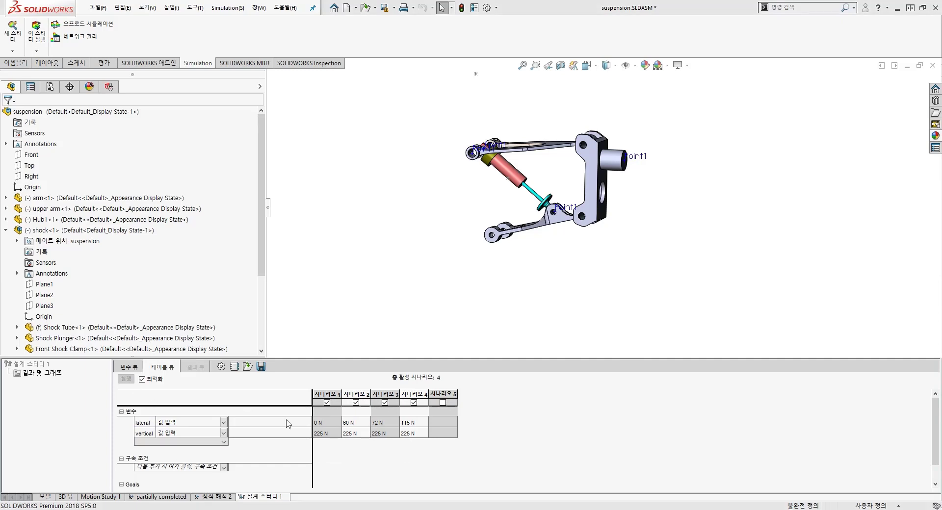
Set the vertical load to 185 N in scenario 2, 385 N in scenario 3 and 900 N in scenario 4.
{"action": "left_click", "coordinate": [358, 434]}
{"action": "type", "text": "18"}
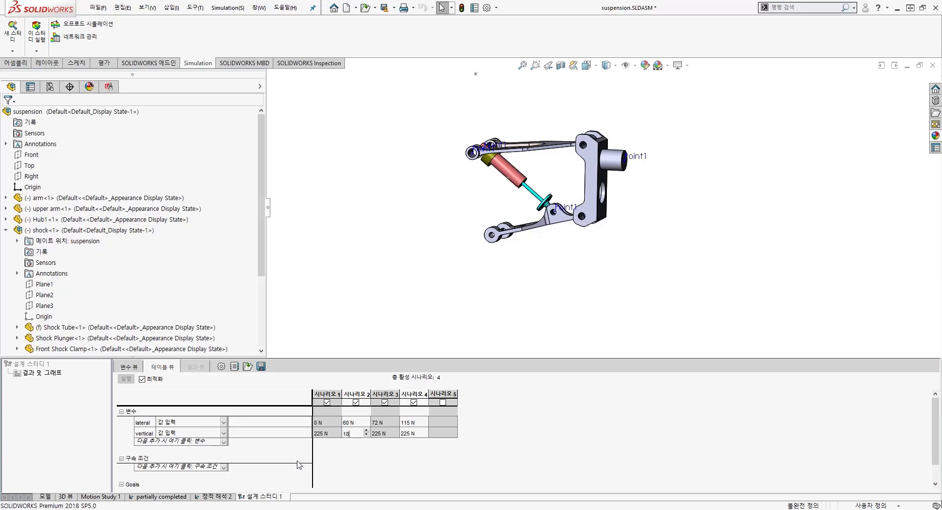
{"action": "type", "text": "5"}
{"action": "left_click", "coordinate": [380, 434]}
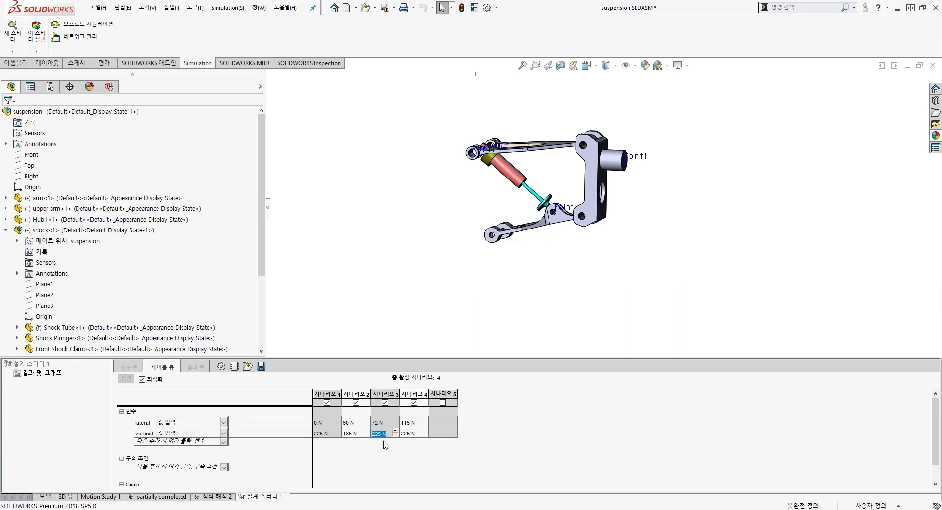
{"action": "type", "text": "358"}
{"action": "left_click", "coordinate": [418, 434]}
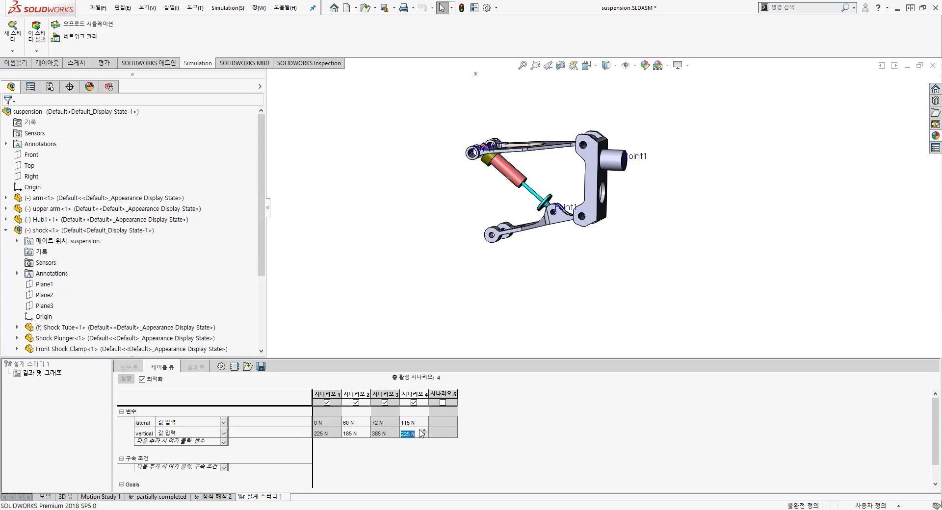
{"action": "type", "text": "900"}
{"action": "left_click", "coordinate": [461, 446]}
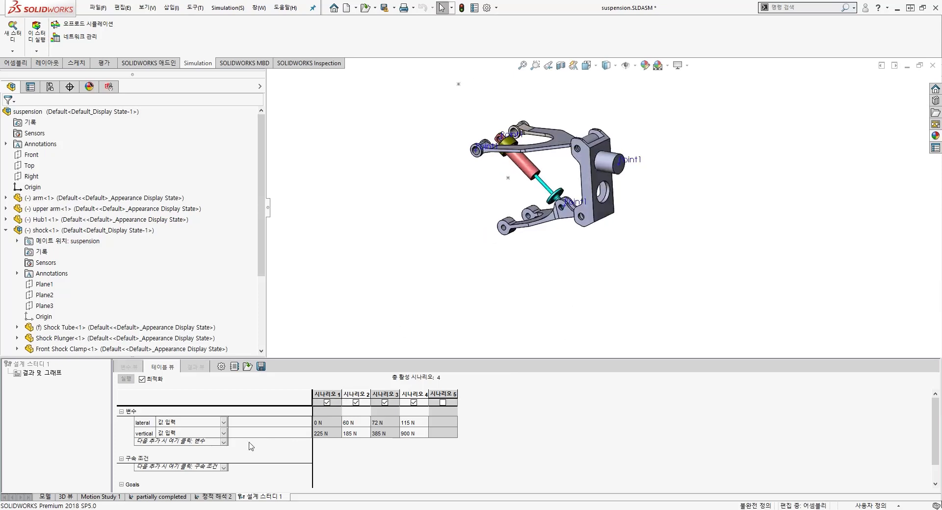
{"action": "scroll", "coordinate": [632, 143], "scroll_direction": "down", "scroll_amount": 5}
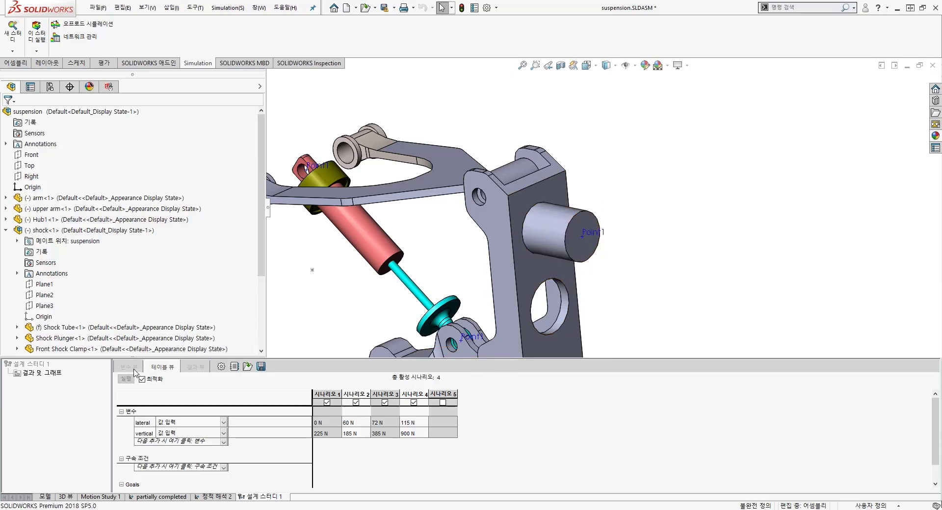
{"action": "left_click", "coordinate": [414, 433]}
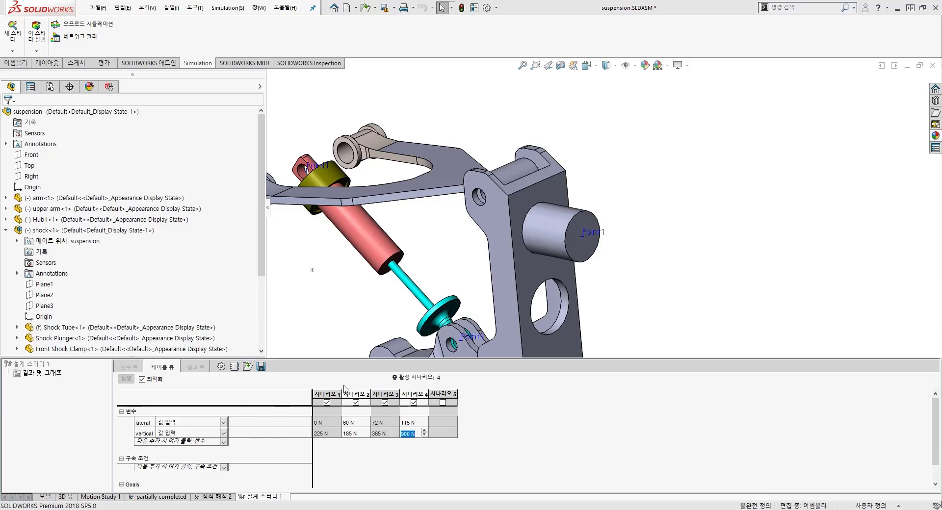
{"action": "middle_click", "coordinate": [478, 221]}
{"action": "scroll", "coordinate": [392, 312], "scroll_direction": "up", "scroll_amount": 5}
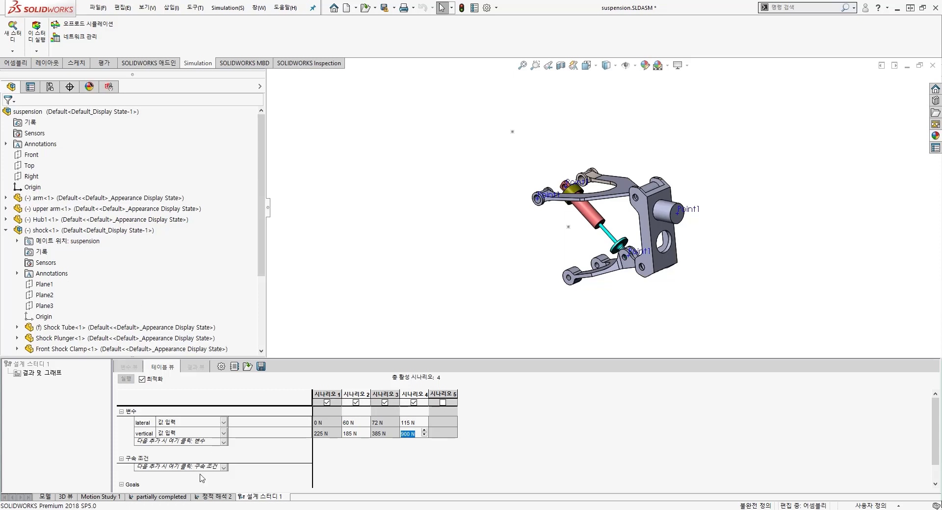
Start adding a sensor to the suspension assembly's Sensors folder, rebuilding the document when asked.
{"action": "left_click", "coordinate": [169, 469]}
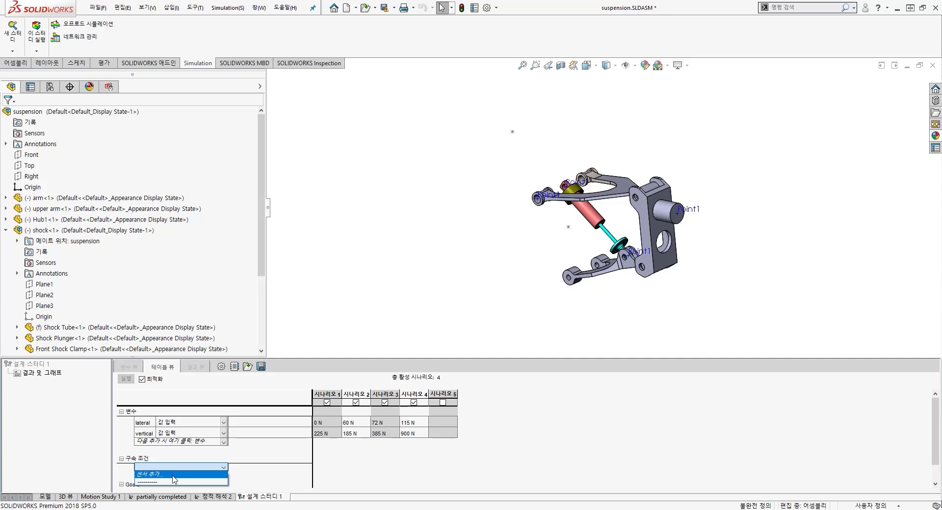
{"action": "left_click", "coordinate": [34, 133]}
{"action": "right_click", "coordinate": [36, 133]}
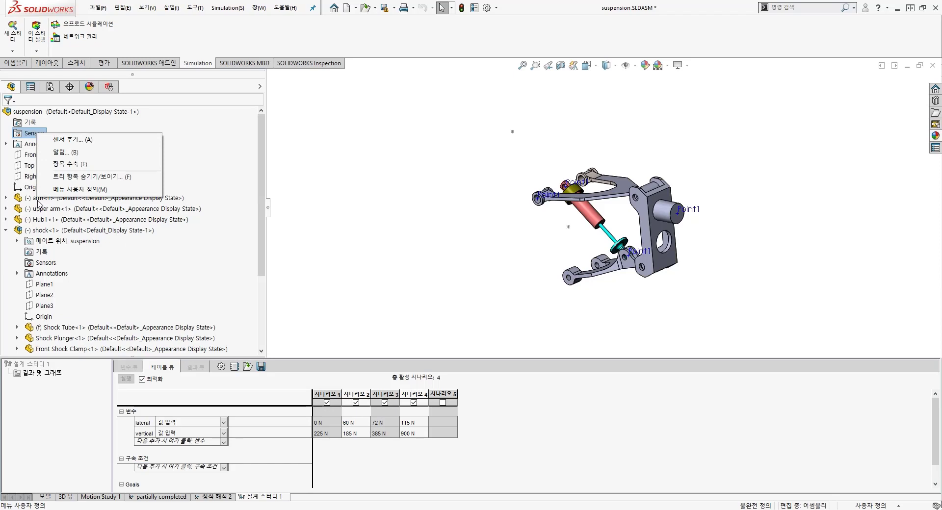
{"action": "left_click", "coordinate": [88, 144]}
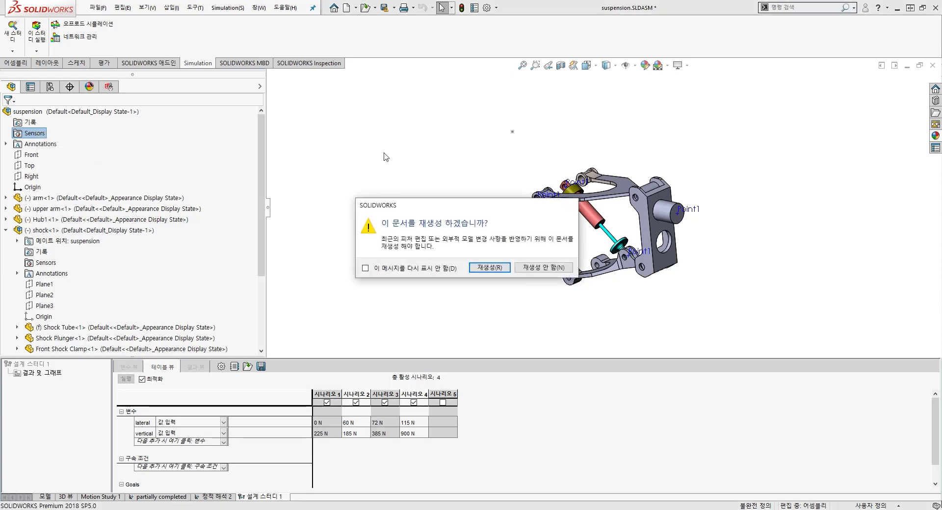
{"action": "left_click", "coordinate": [485, 267]}
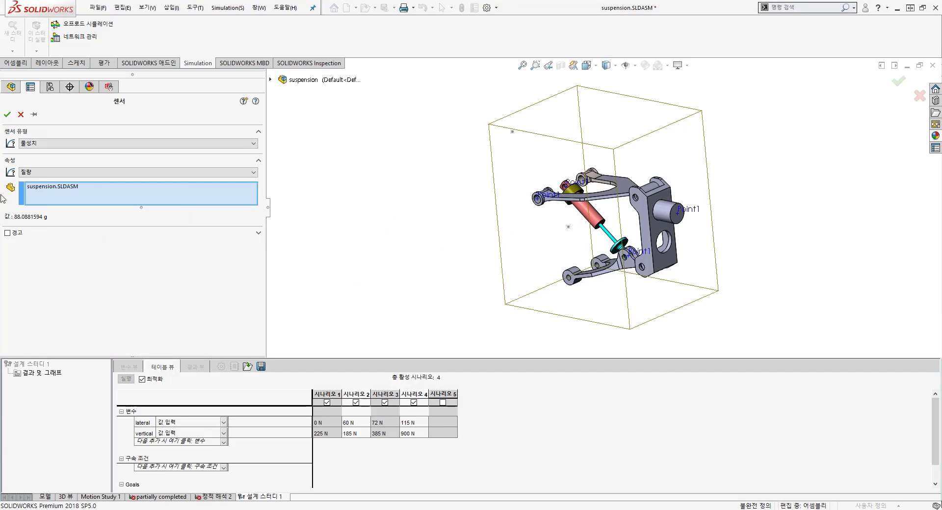
Set the new sensor's type to Simulation Data, tracking the von Mises (VON) stress.
{"action": "left_click", "coordinate": [68, 146]}
{"action": "left_click", "coordinate": [69, 159]}
{"action": "left_click", "coordinate": [21, 147]}
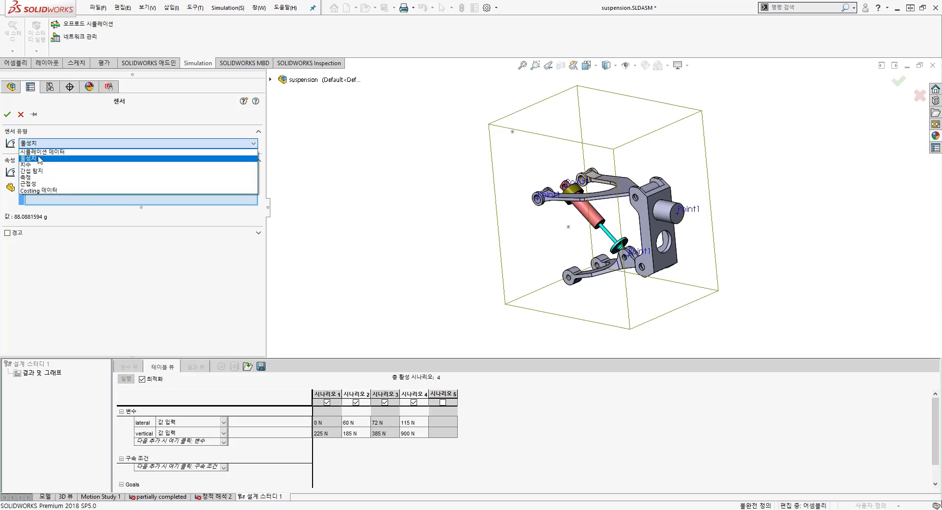
{"action": "left_click", "coordinate": [39, 152]}
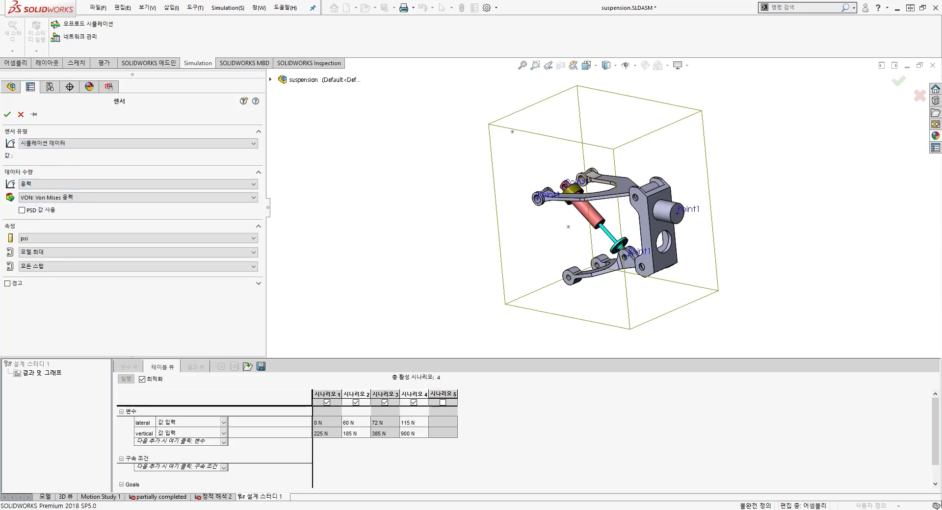
{"action": "left_click", "coordinate": [71, 200]}
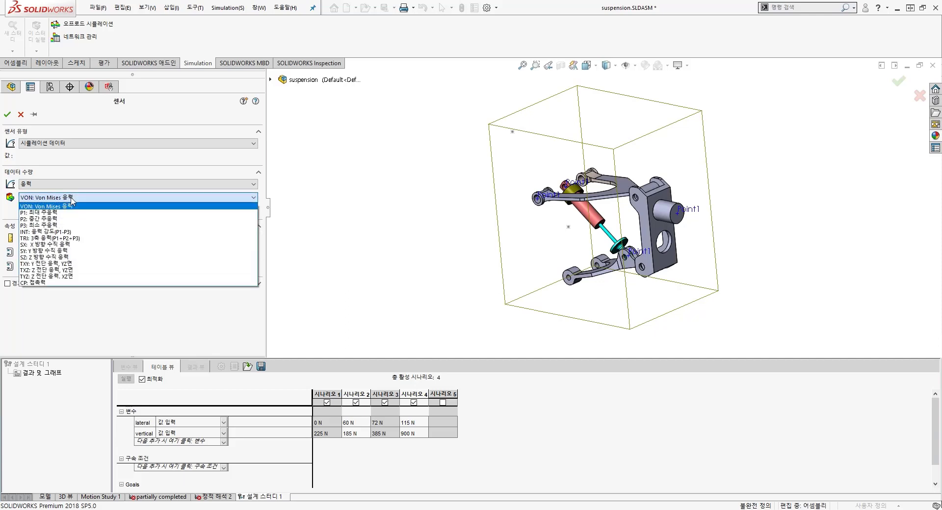
{"action": "left_click", "coordinate": [66, 208]}
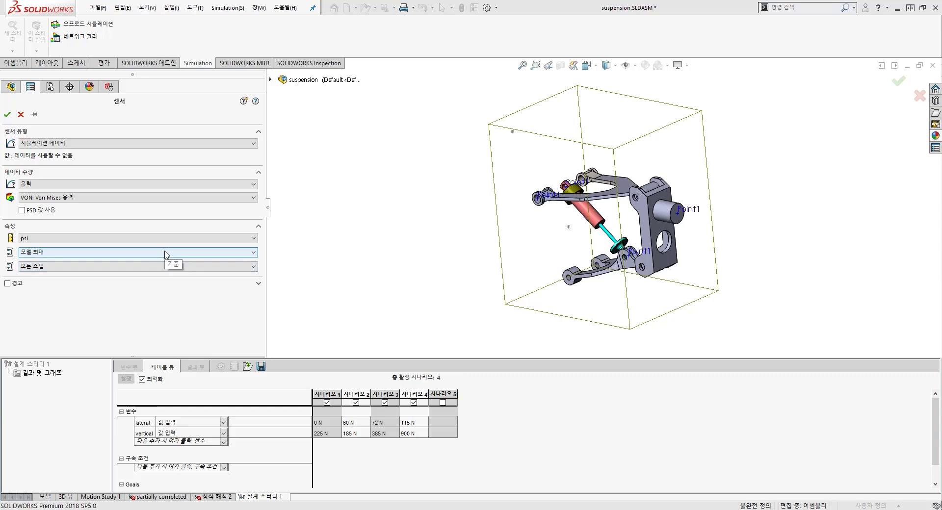
Set the stress sensor's units to N/m^2 and its criterion to the model maximum.
{"action": "left_click", "coordinate": [157, 238]}
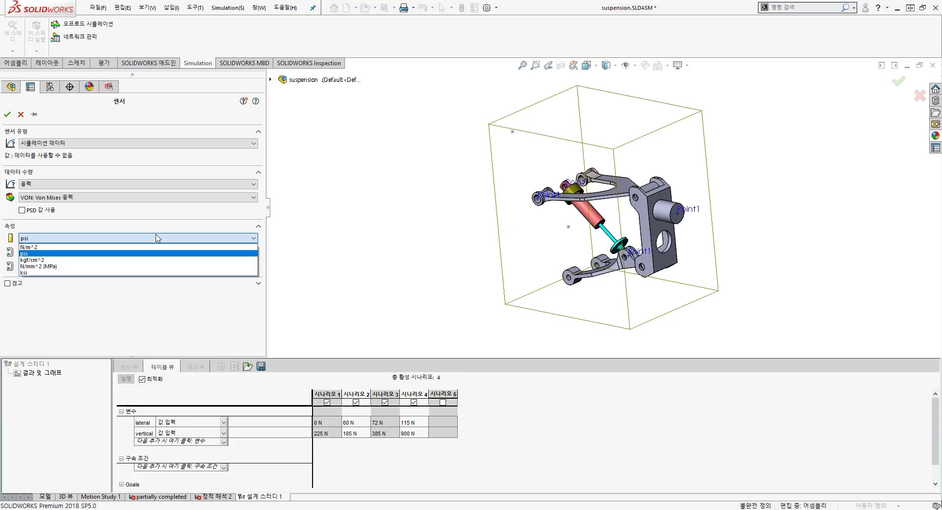
{"action": "left_click", "coordinate": [113, 247]}
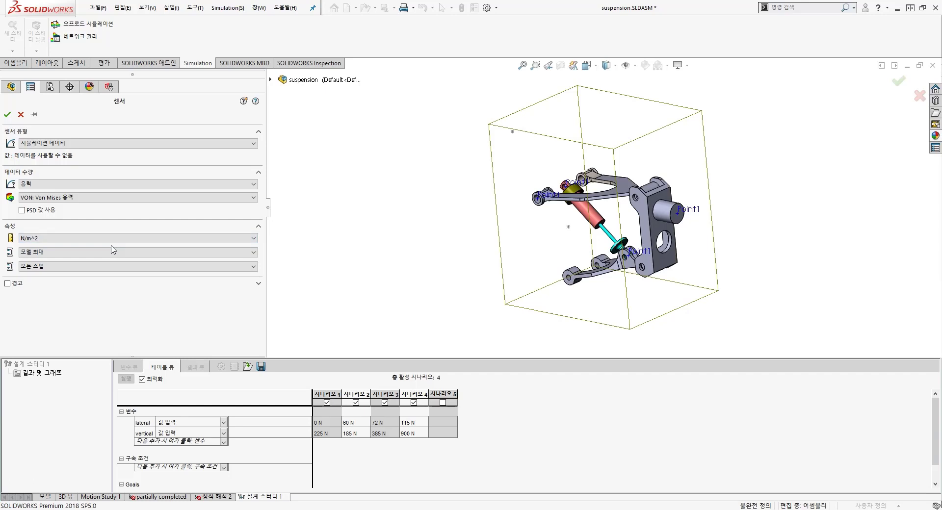
{"action": "left_click", "coordinate": [110, 252]}
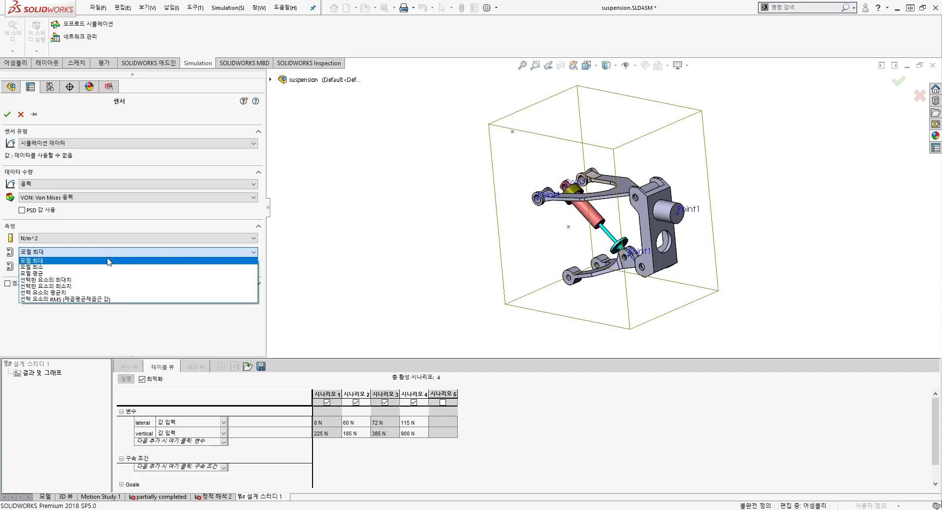
{"action": "left_click", "coordinate": [32, 261]}
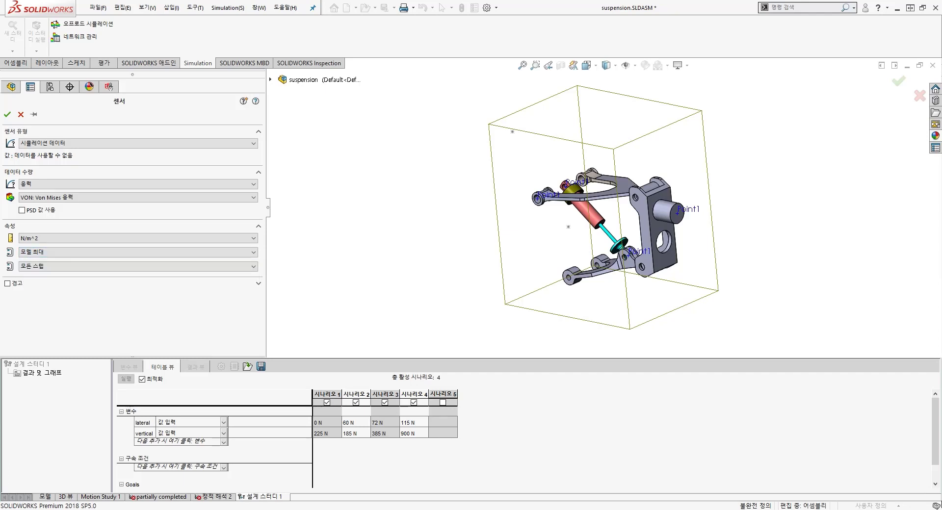
Have the stress sensor evaluate all steps and accept the sensor.
{"action": "left_click", "coordinate": [89, 267]}
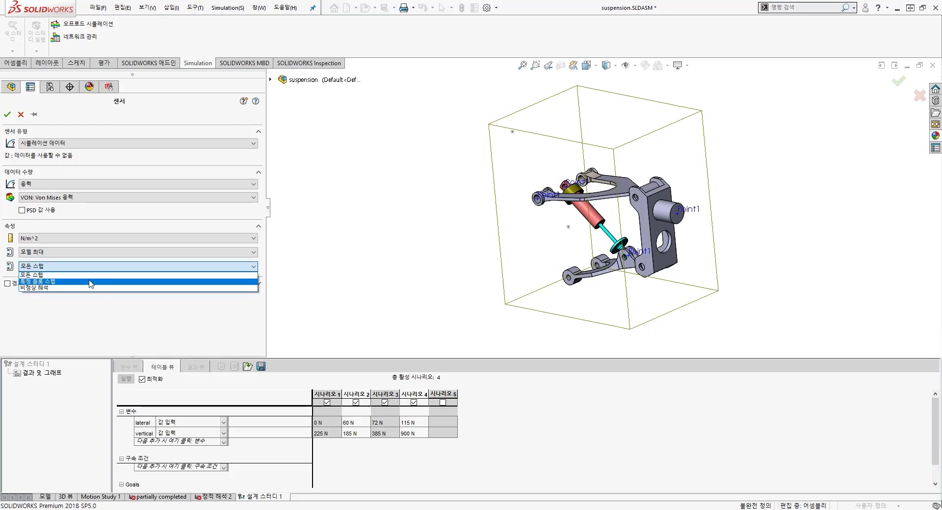
{"action": "left_click", "coordinate": [90, 283]}
{"action": "left_click", "coordinate": [93, 266]}
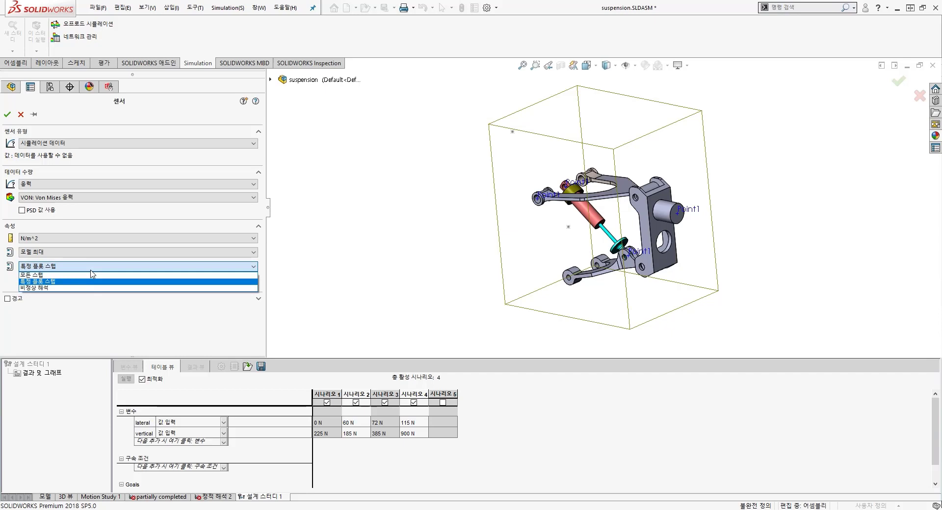
{"action": "left_click", "coordinate": [83, 290]}
{"action": "left_click", "coordinate": [81, 266]}
{"action": "left_click", "coordinate": [78, 276]}
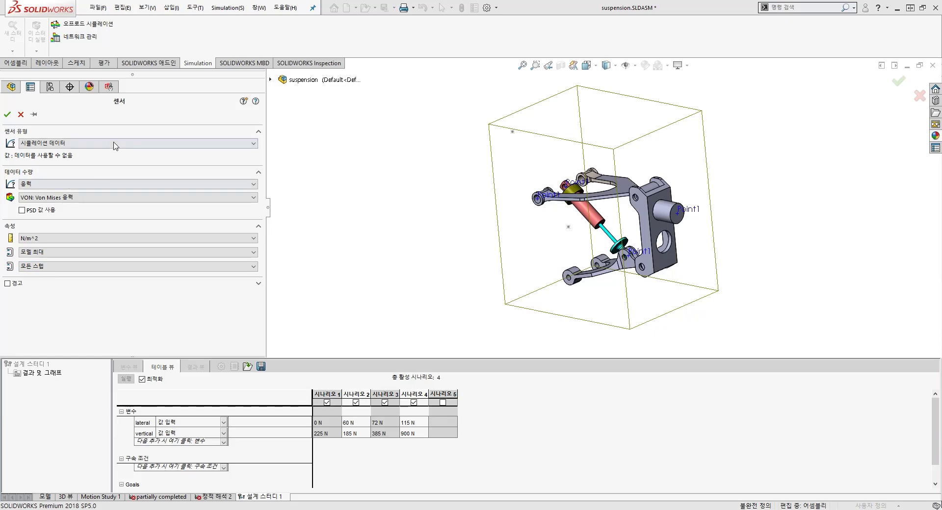
{"action": "left_click", "coordinate": [7, 114]}
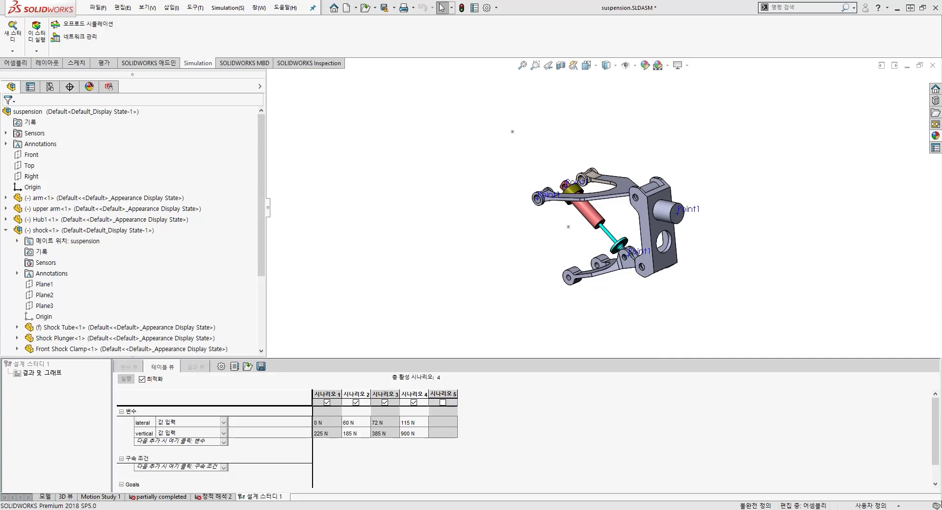
{"action": "right_click", "coordinate": [20, 133]}
{"action": "key", "text": "Escape"}
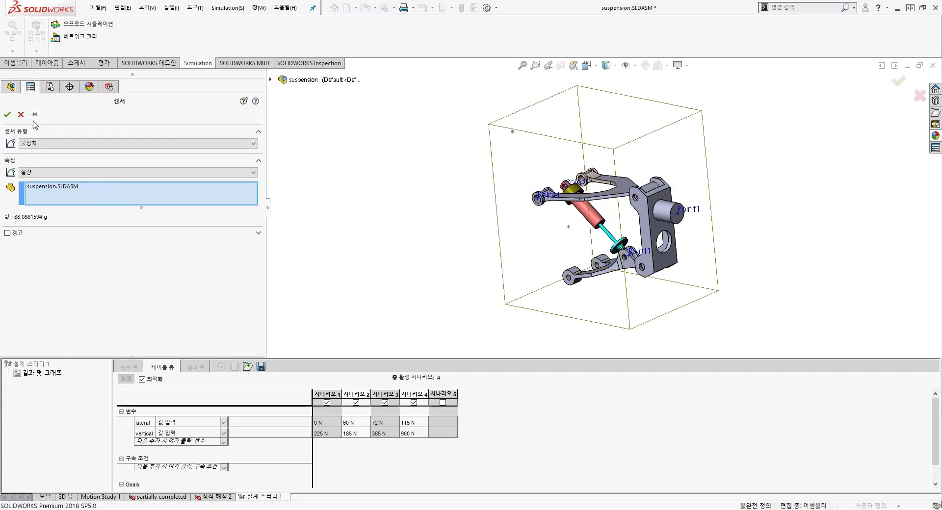
{"action": "left_click", "coordinate": [7, 114]}
Add a second sensor to the assembly's Sensors folder as Simulation Data with von Mises stress.
{"action": "left_click", "coordinate": [6, 133]}
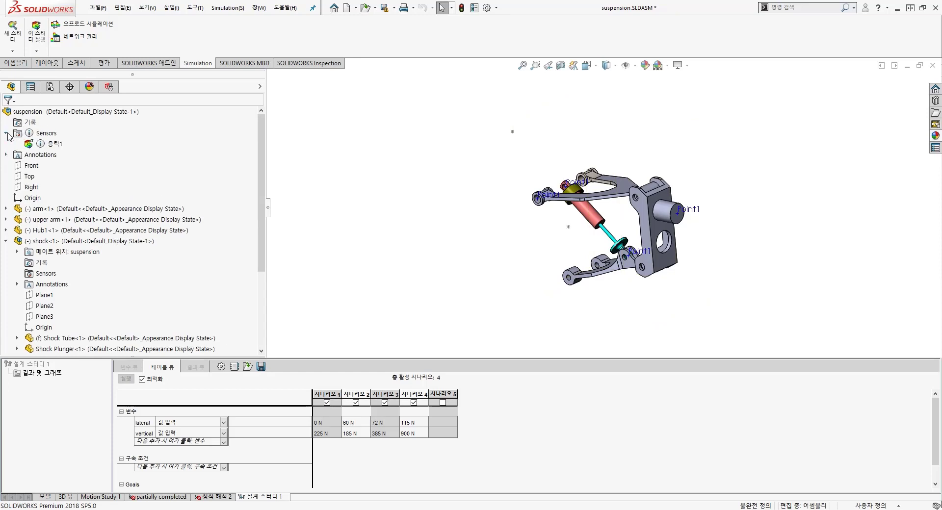
{"action": "right_click", "coordinate": [40, 137]}
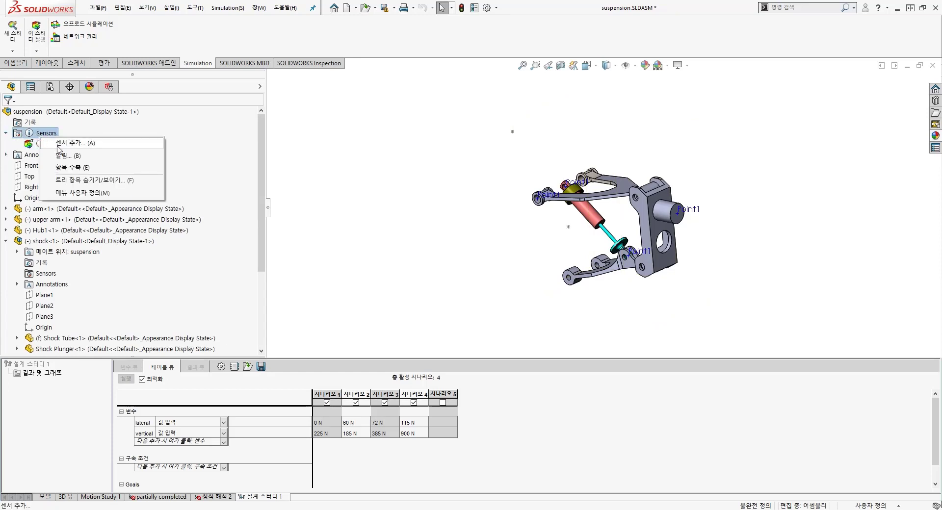
{"action": "left_click", "coordinate": [69, 142]}
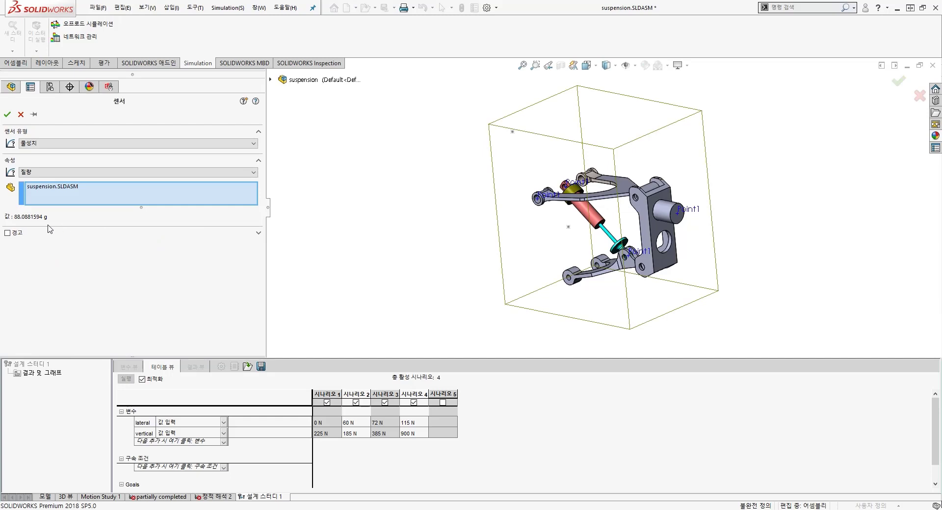
{"action": "left_click", "coordinate": [66, 144]}
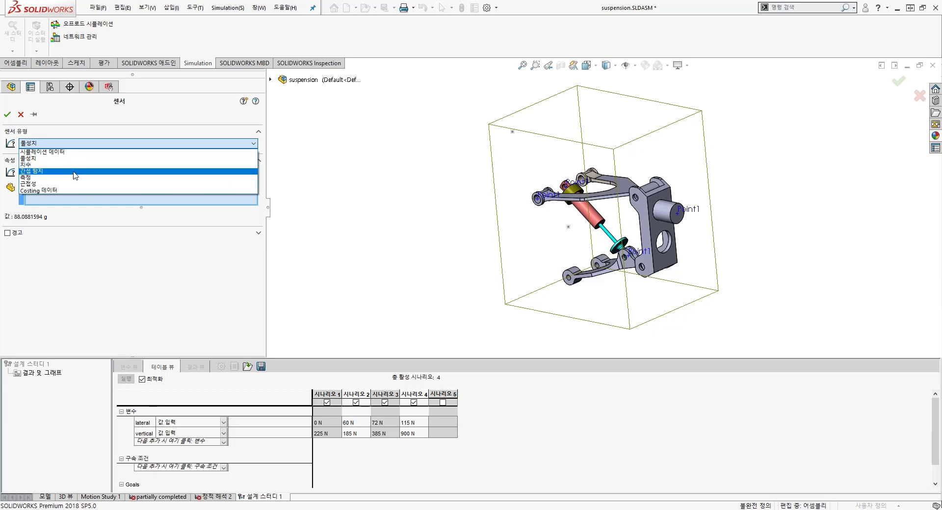
{"action": "left_click", "coordinate": [75, 153]}
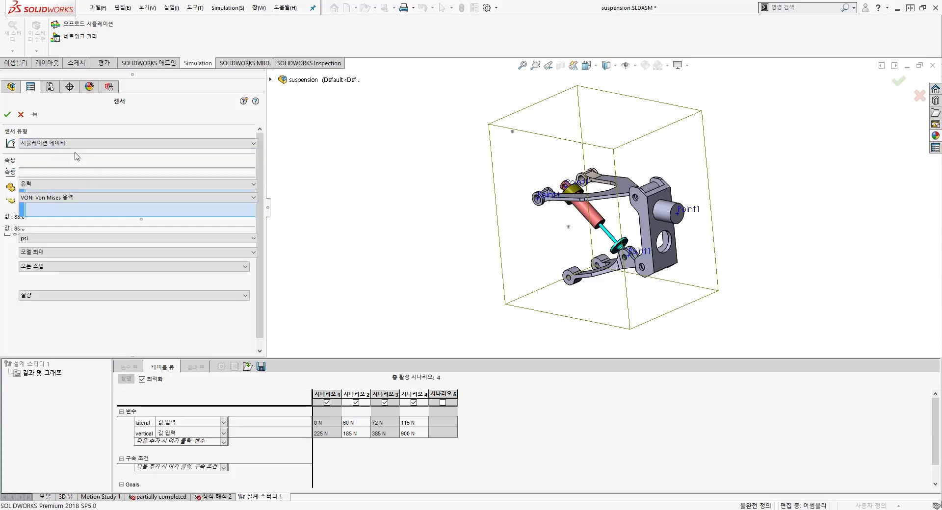
{"action": "left_click", "coordinate": [58, 184]}
{"action": "left_click", "coordinate": [58, 184]}
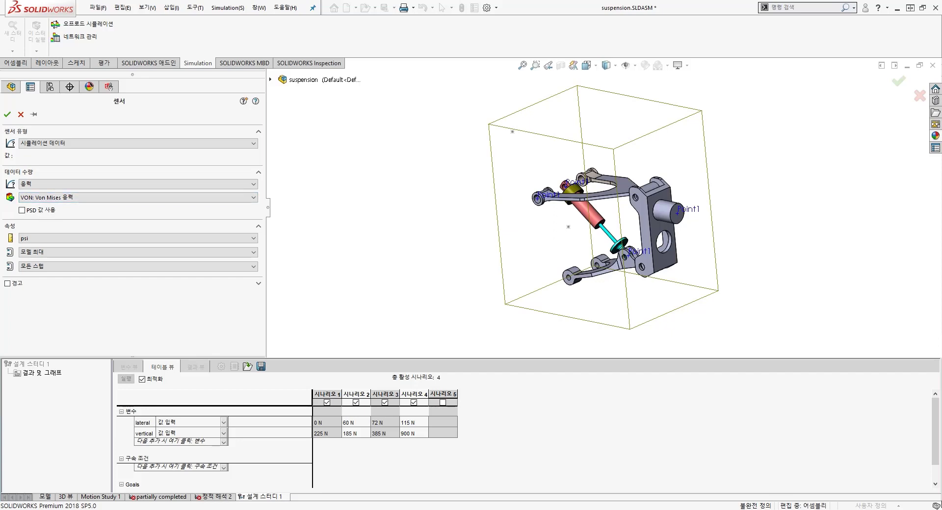
Set the second sensor's units to N/m^2 and its criterion to the maximum over selected entities.
{"action": "left_click", "coordinate": [118, 239]}
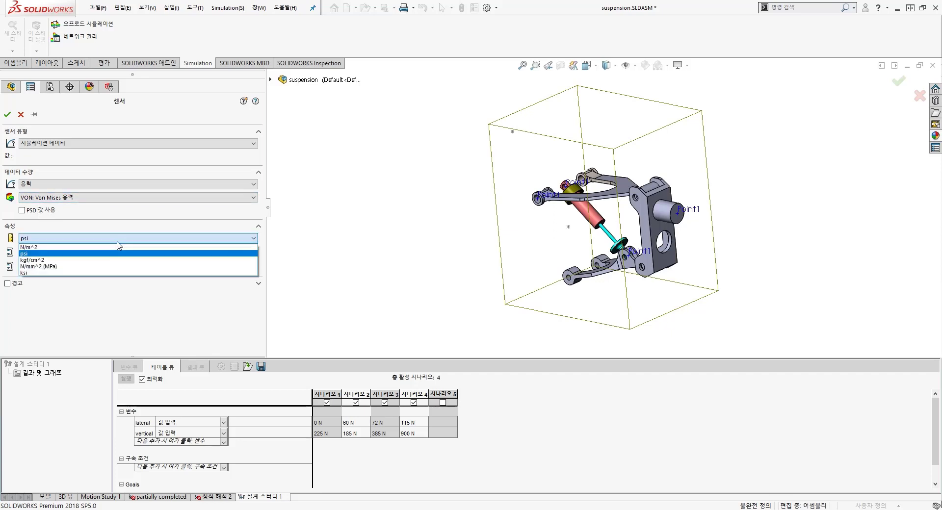
{"action": "left_click", "coordinate": [90, 247]}
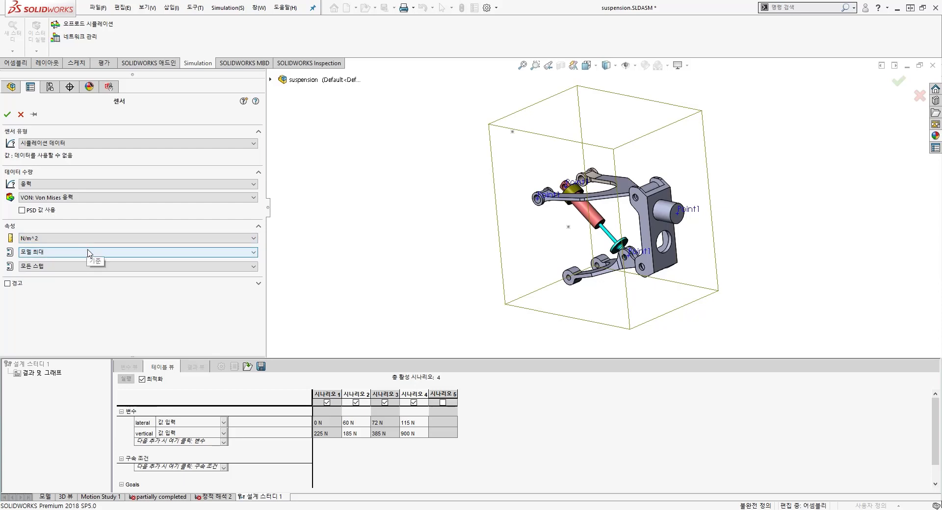
{"action": "left_click", "coordinate": [90, 253]}
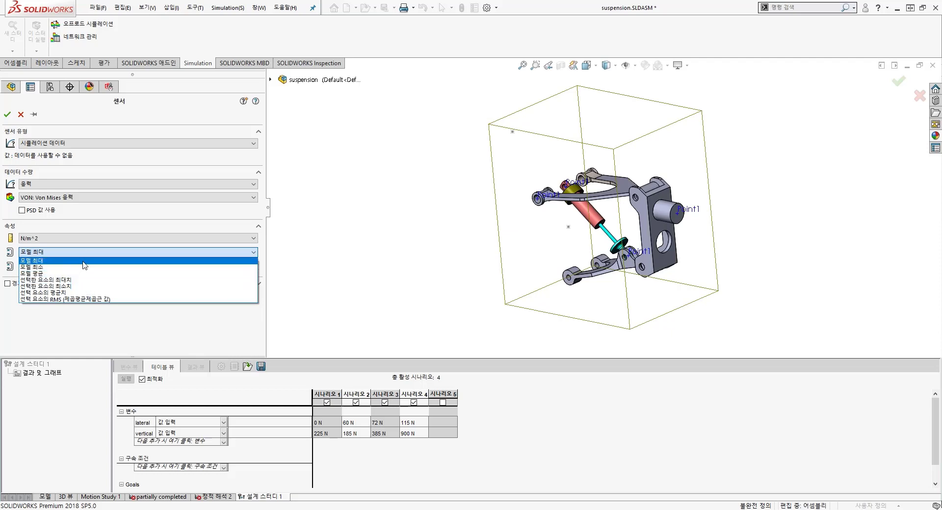
{"action": "left_click", "coordinate": [78, 280]}
Replace suspension.SLDASM with a vertex of Hub1 as the sensor's selected entity, keep all steps, and accept the sensor.
{"action": "left_click", "coordinate": [59, 273]}
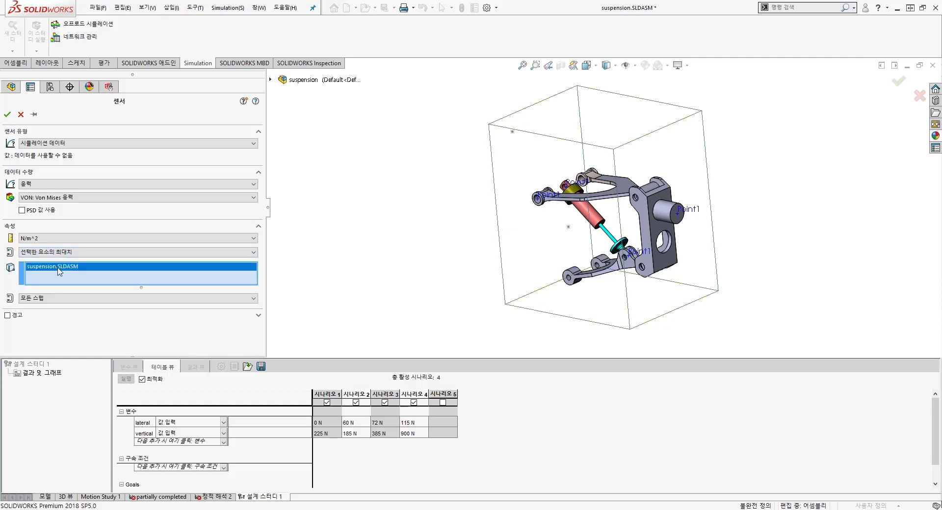
{"action": "right_click", "coordinate": [59, 268]}
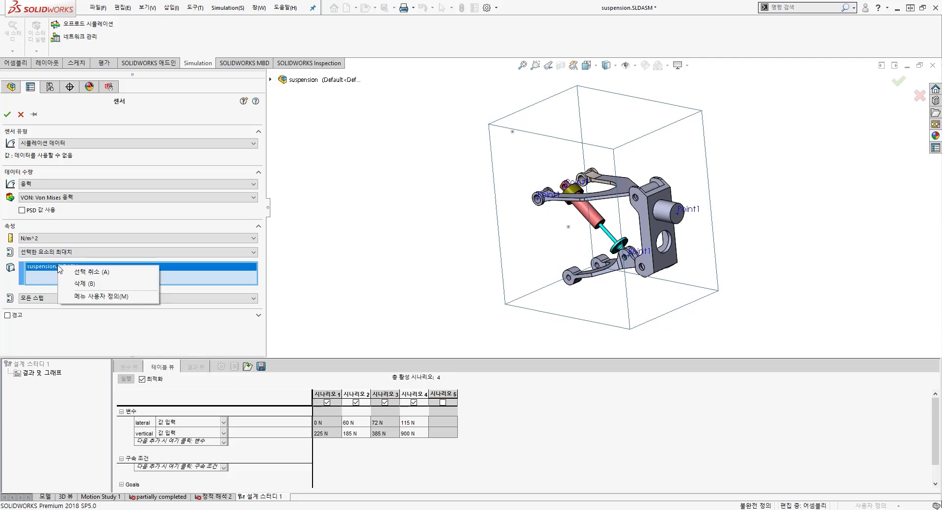
{"action": "left_click", "coordinate": [72, 286]}
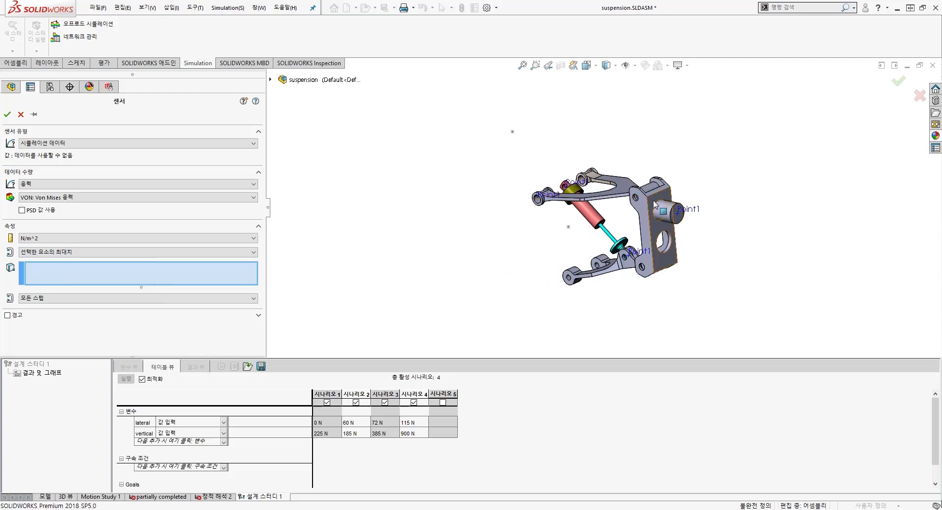
{"action": "left_click", "coordinate": [646, 208]}
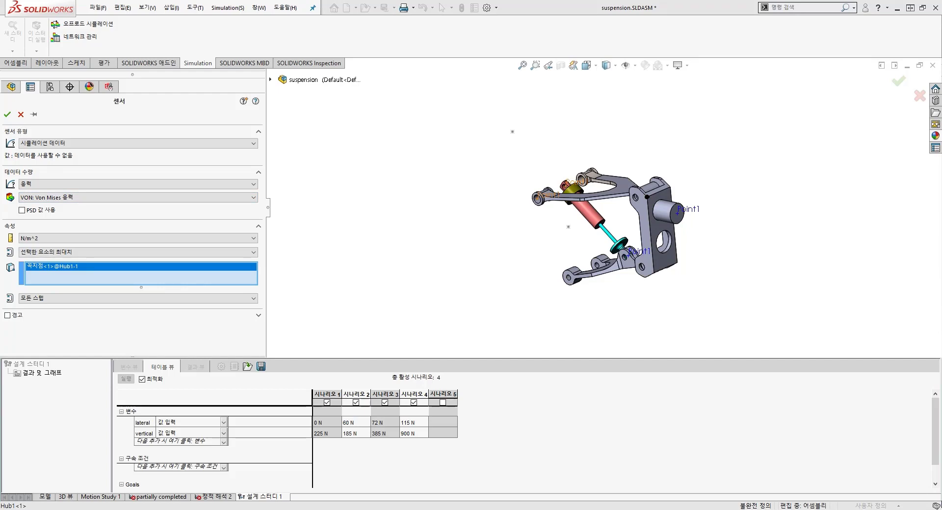
{"action": "left_click", "coordinate": [52, 300]}
{"action": "left_click", "coordinate": [52, 300]}
{"action": "left_click", "coordinate": [7, 114]}
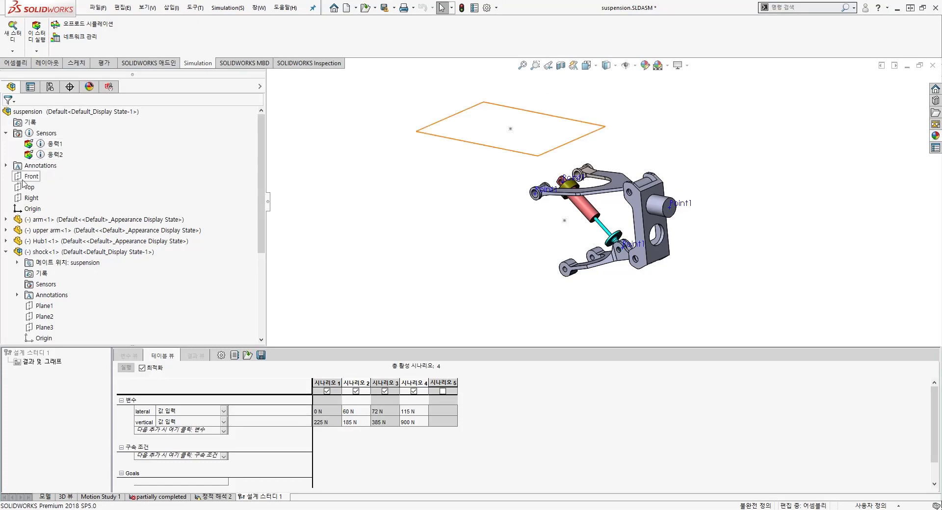
{"action": "right_click", "coordinate": [46, 136]}
{"action": "right_click", "coordinate": [46, 137]}
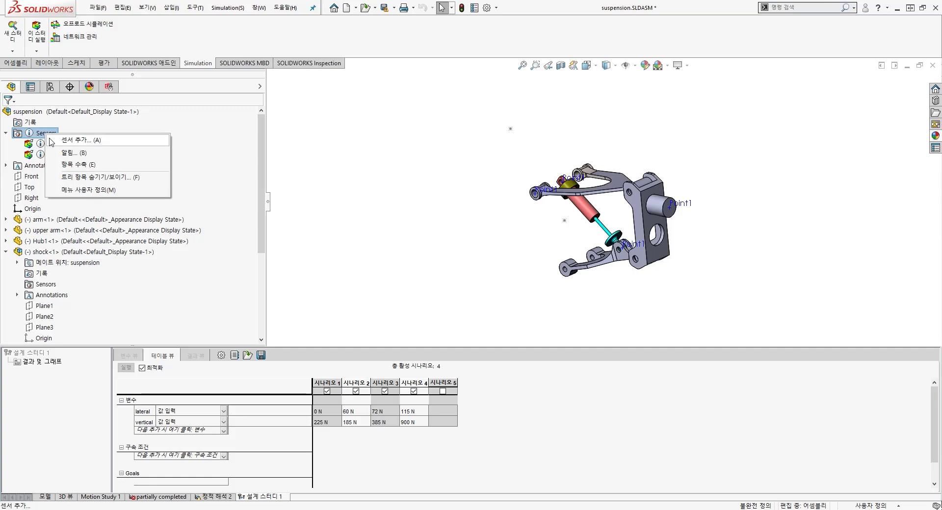
{"action": "left_click", "coordinate": [39, 146]}
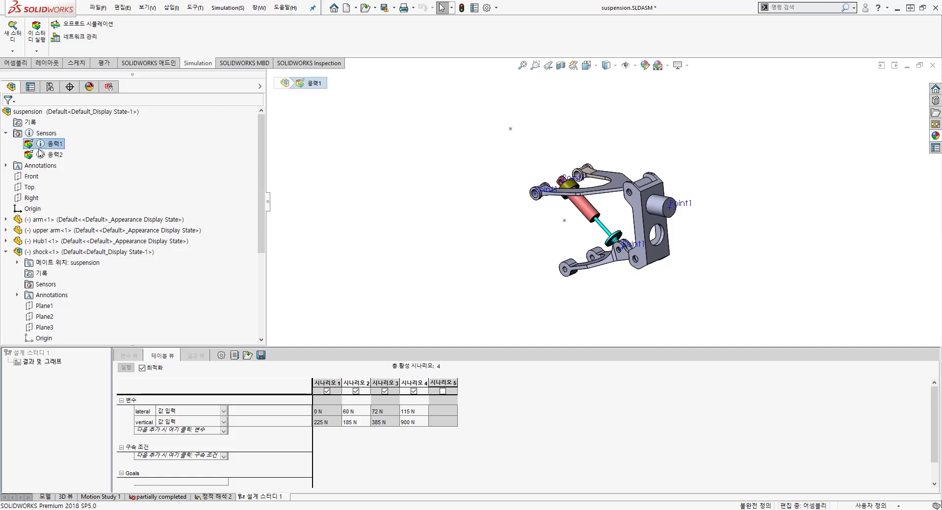
{"action": "left_click", "coordinate": [54, 155]}
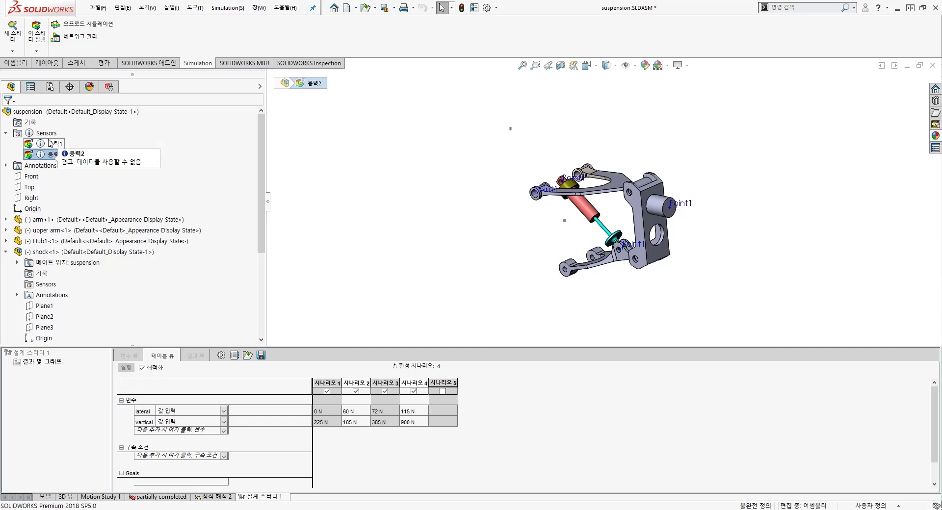
{"action": "right_click", "coordinate": [54, 155]}
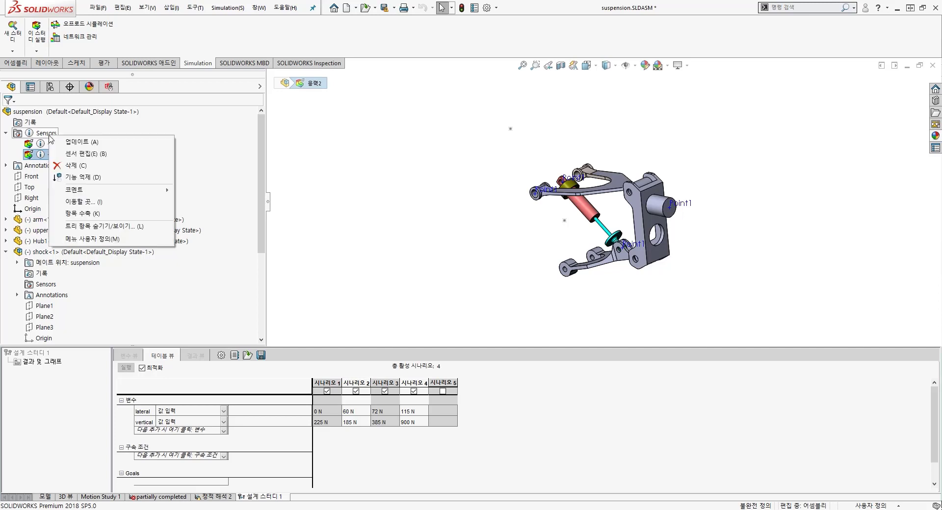
{"action": "left_click", "coordinate": [72, 153]}
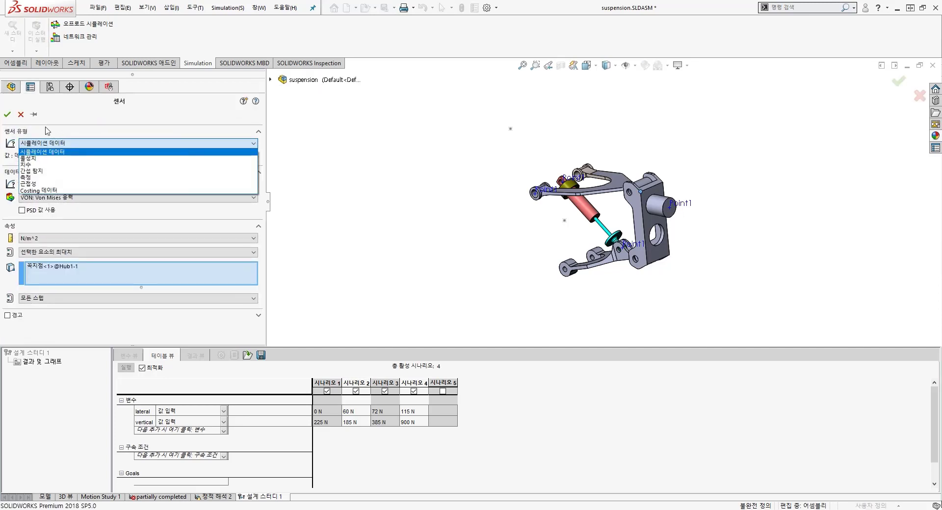
{"action": "left_click", "coordinate": [25, 118]}
{"action": "left_click", "coordinate": [21, 114]}
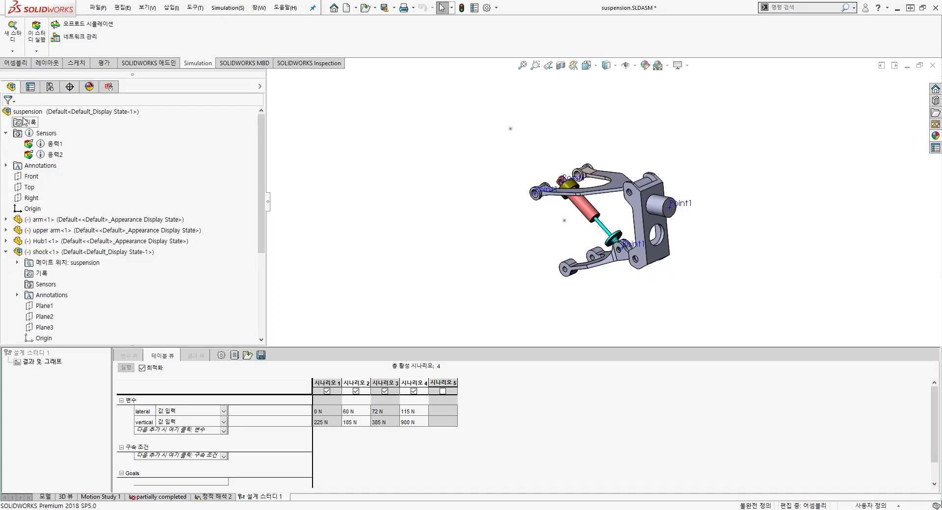
Add a third sensor to the assembly's Sensors folder as Simulation Data with displacement, component URES (resultant displacement).
{"action": "right_click", "coordinate": [46, 134]}
{"action": "left_click", "coordinate": [67, 141]}
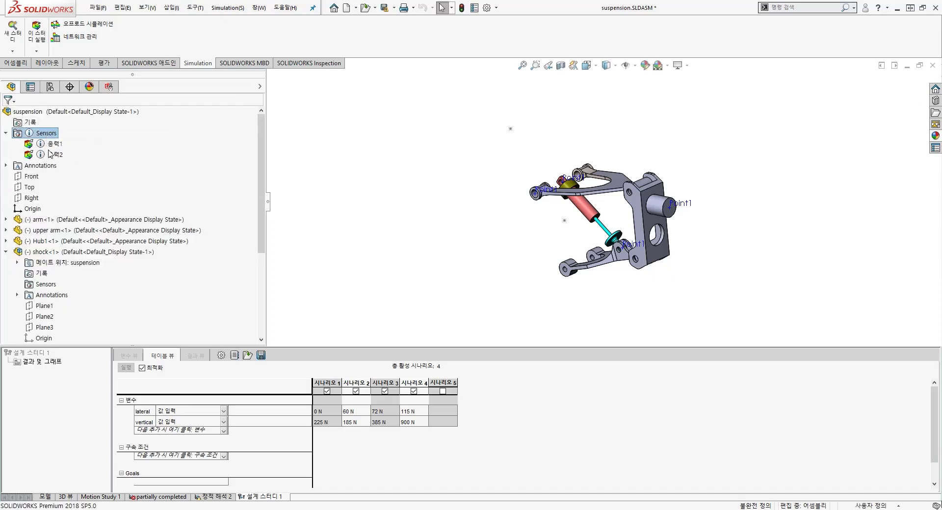
{"action": "left_click", "coordinate": [49, 144]}
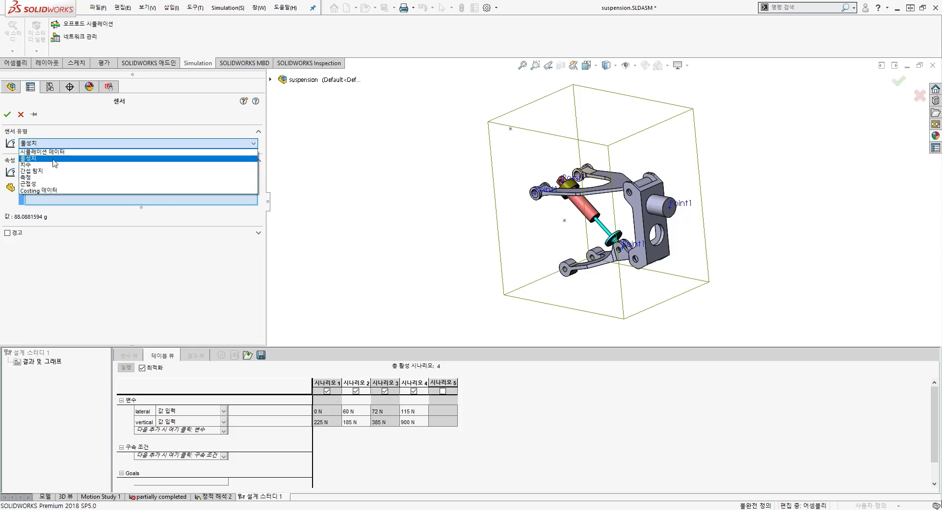
{"action": "left_click", "coordinate": [54, 161]}
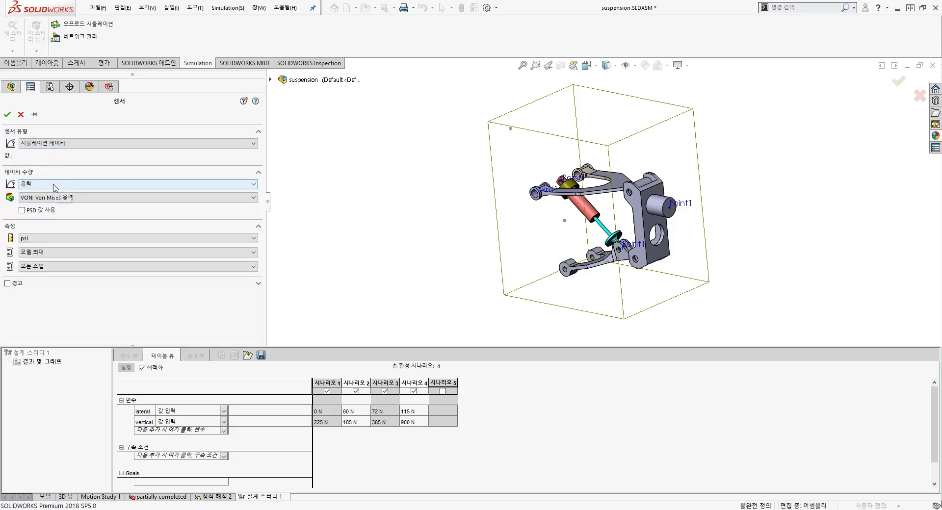
{"action": "left_click", "coordinate": [55, 185]}
{"action": "left_click", "coordinate": [54, 205]}
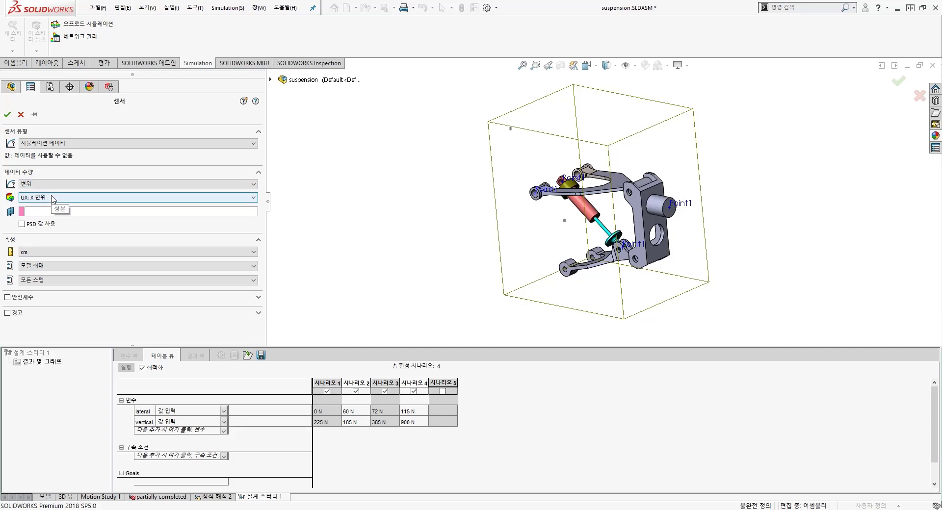
{"action": "left_click", "coordinate": [54, 197]}
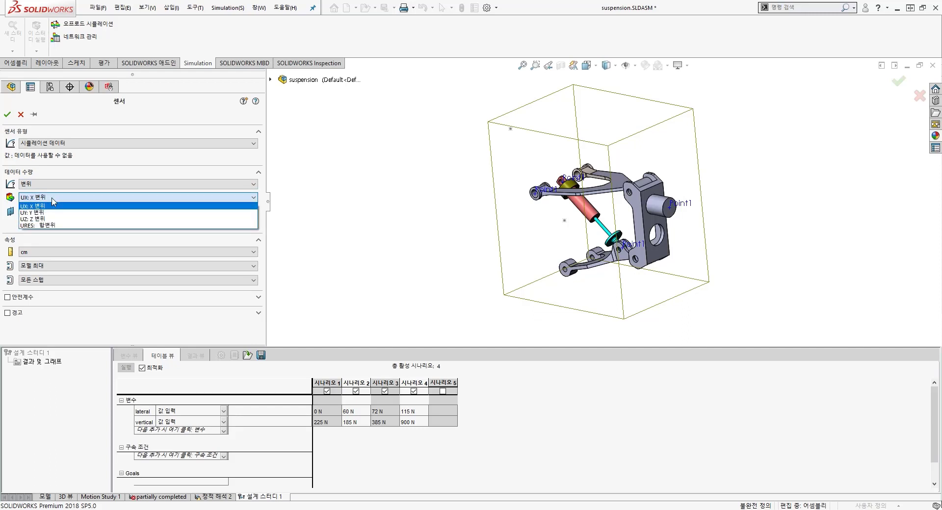
{"action": "left_click", "coordinate": [59, 227]}
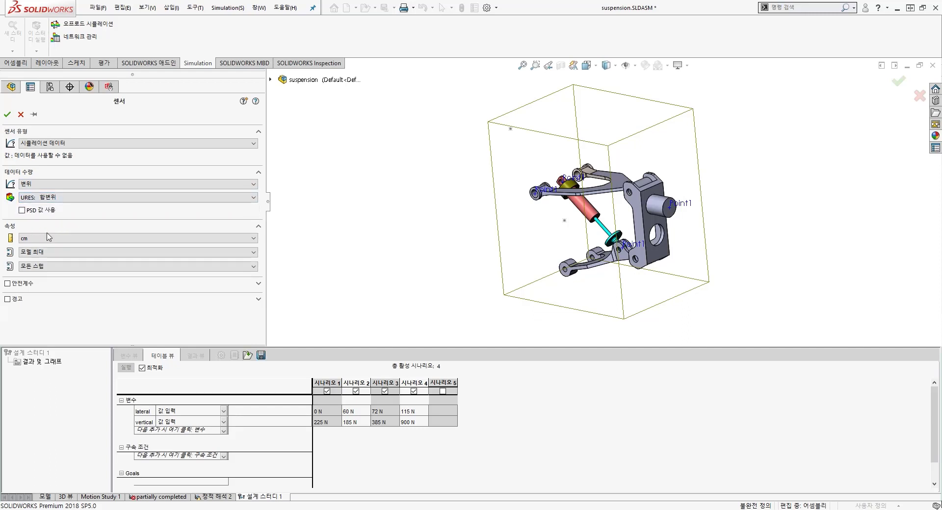
Set the displacement sensor's units to mm and its criterion to the maximum over selected entities.
{"action": "left_click", "coordinate": [47, 238]}
{"action": "left_click", "coordinate": [47, 248]}
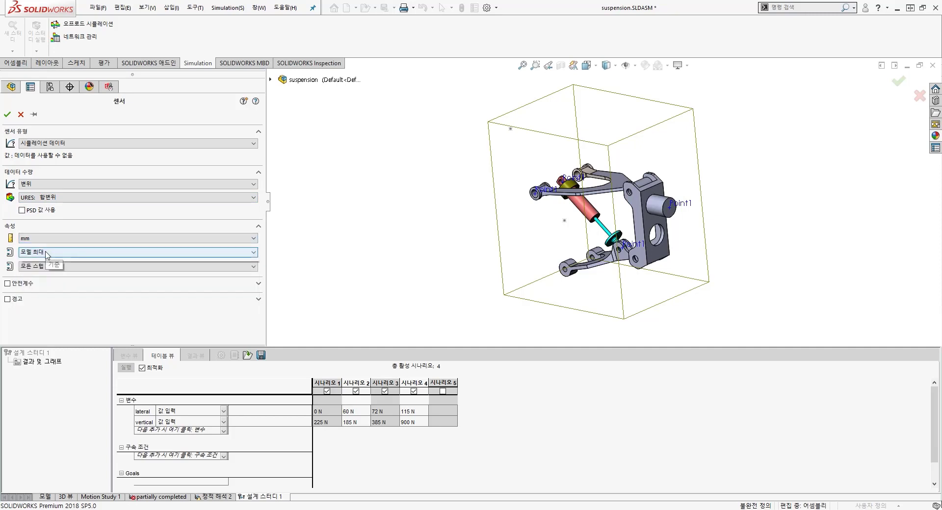
{"action": "left_click", "coordinate": [48, 251]}
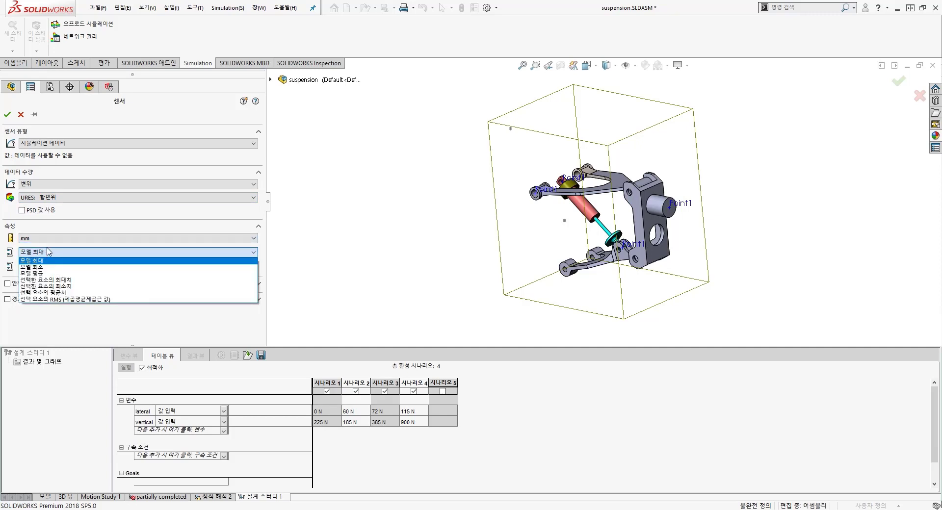
{"action": "left_click", "coordinate": [76, 280]}
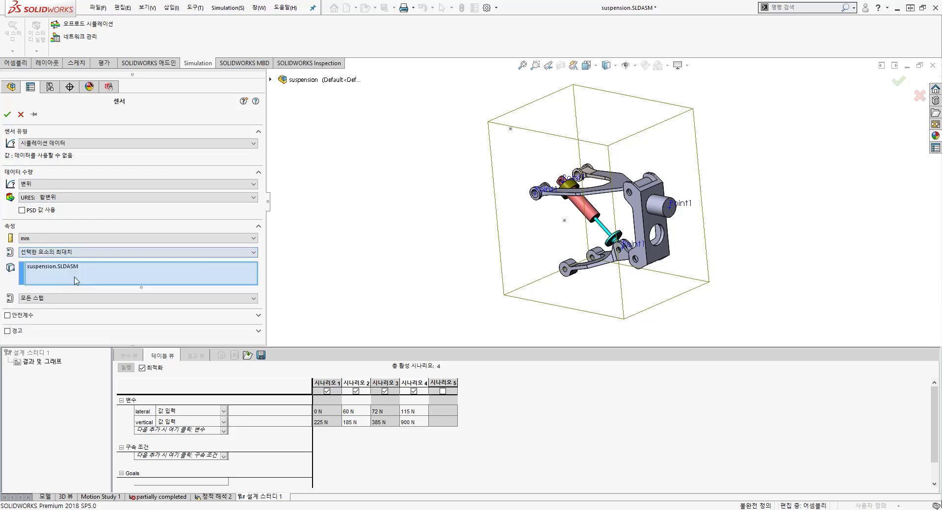
Replace suspension.SLDASM with a vertex of Hub1 as the displacement sensor's selected entity and accept the sensor.
{"action": "left_click", "coordinate": [69, 268]}
{"action": "right_click", "coordinate": [69, 267]}
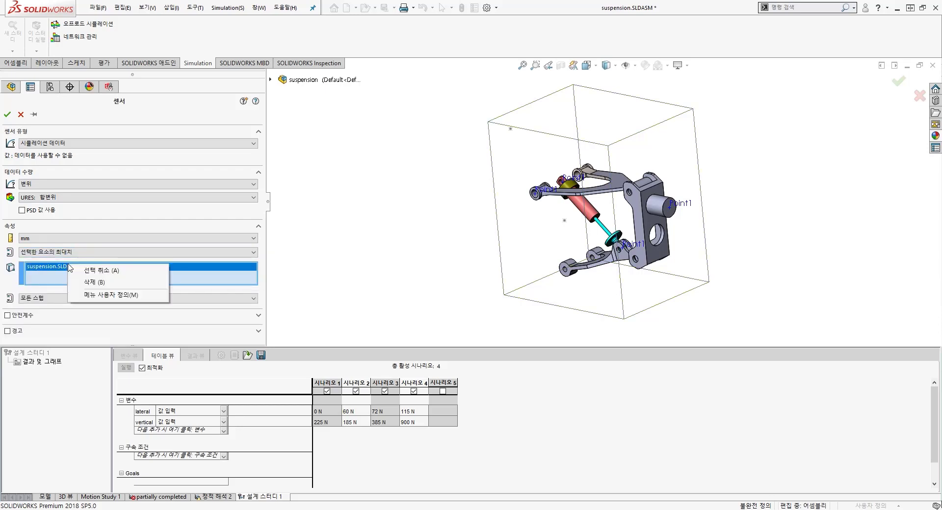
{"action": "left_click", "coordinate": [96, 283]}
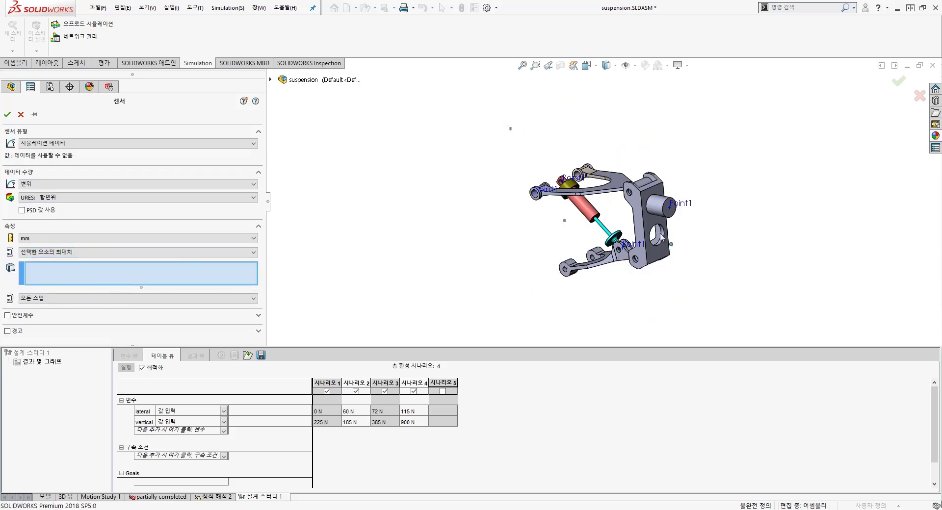
{"action": "left_click", "coordinate": [641, 192]}
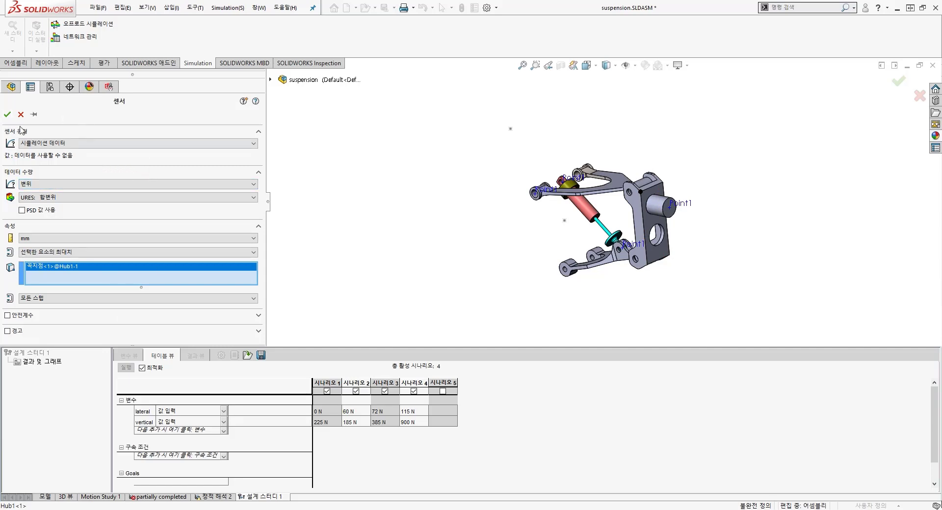
{"action": "left_click", "coordinate": [8, 116]}
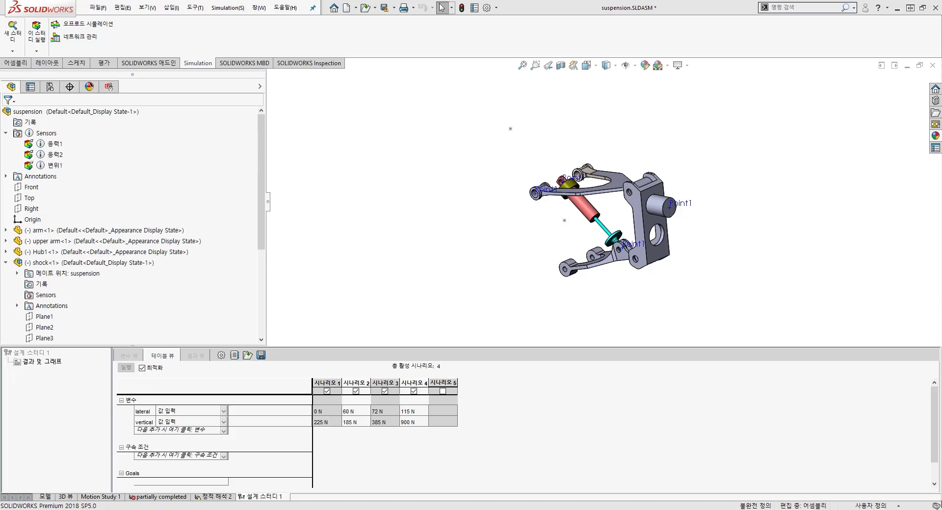
{"action": "left_click", "coordinate": [182, 456]}
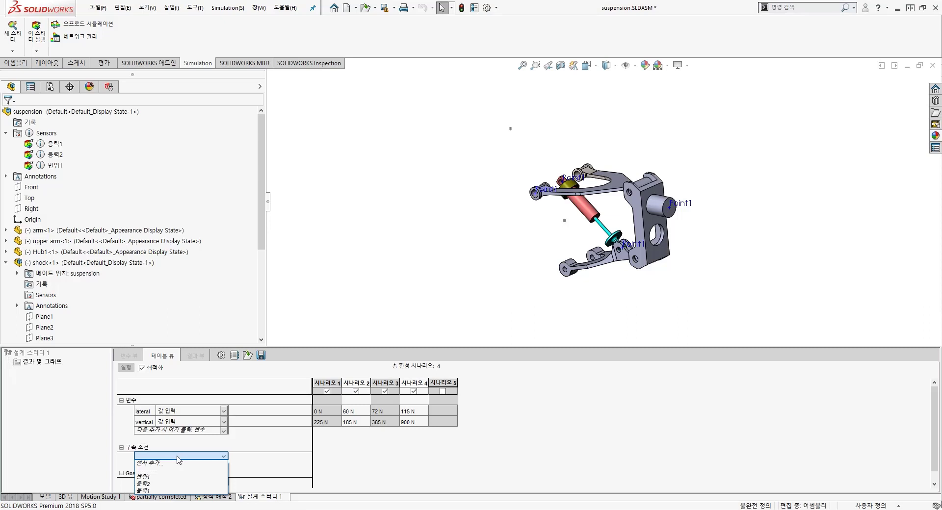
{"action": "left_click", "coordinate": [150, 463]}
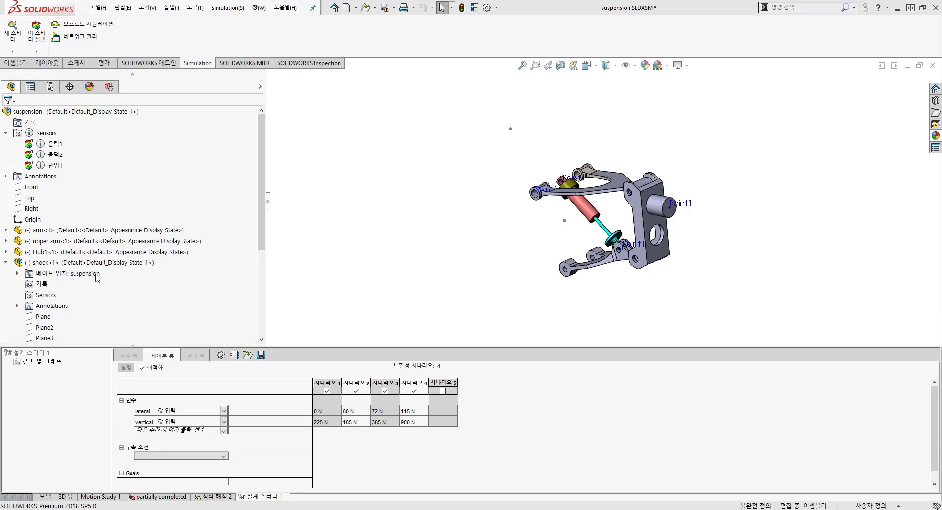
Rename the Hub1 vertex displacement sensor in the Sensors folder as 변위2.
{"action": "left_click", "coordinate": [40, 167]}
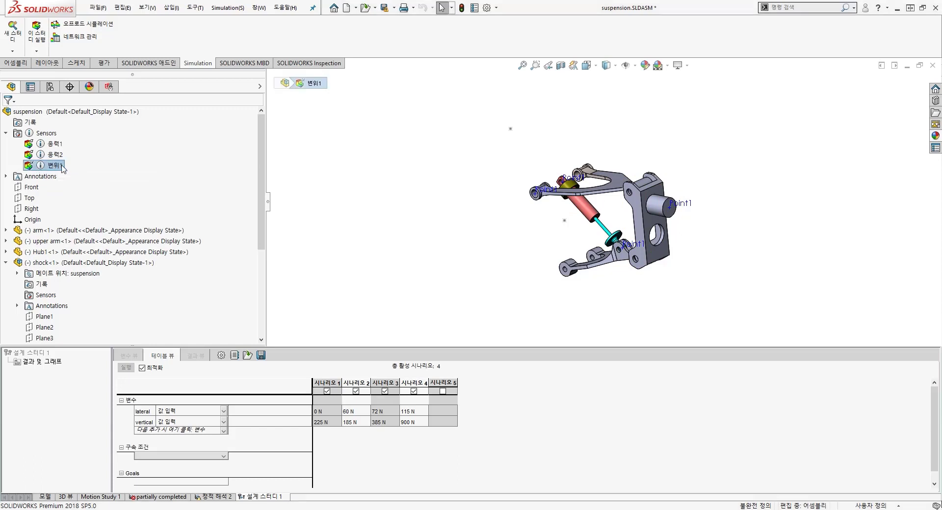
{"action": "right_click", "coordinate": [62, 169]}
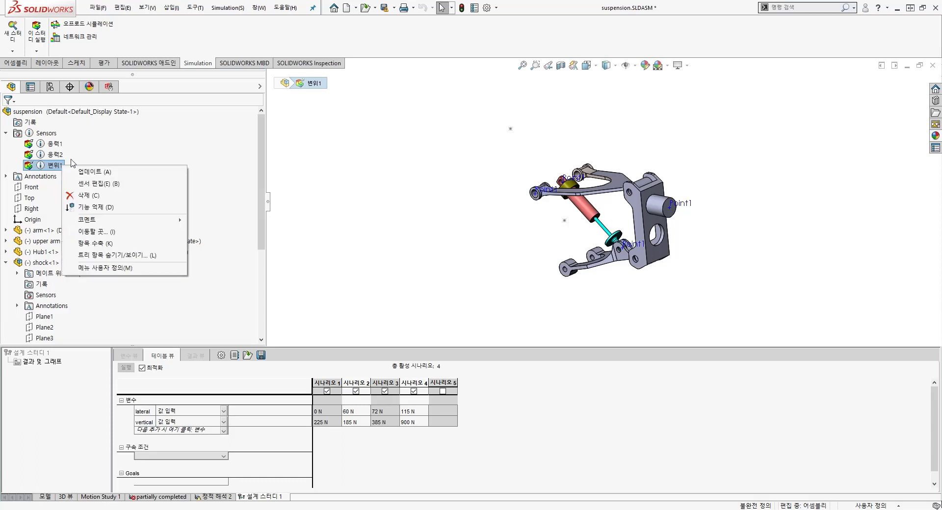
{"action": "left_click", "coordinate": [51, 169]}
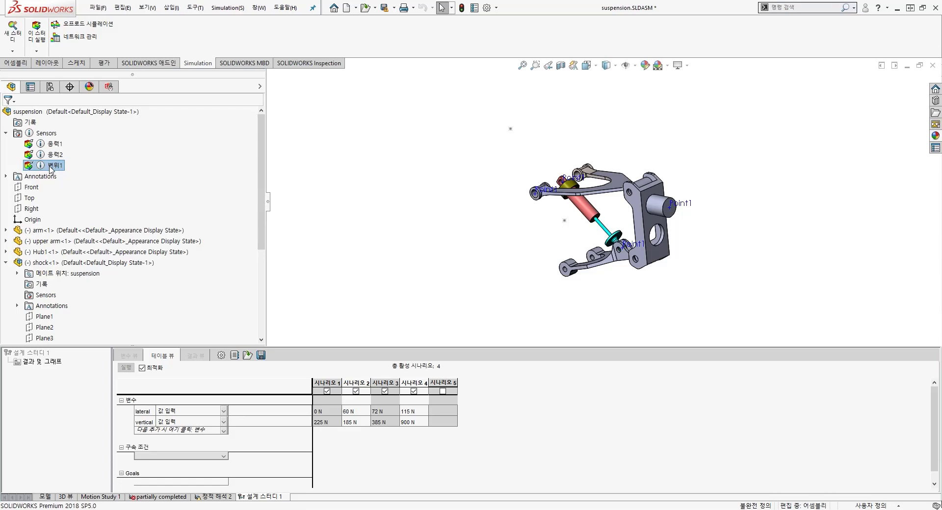
{"action": "key", "text": "Right"}
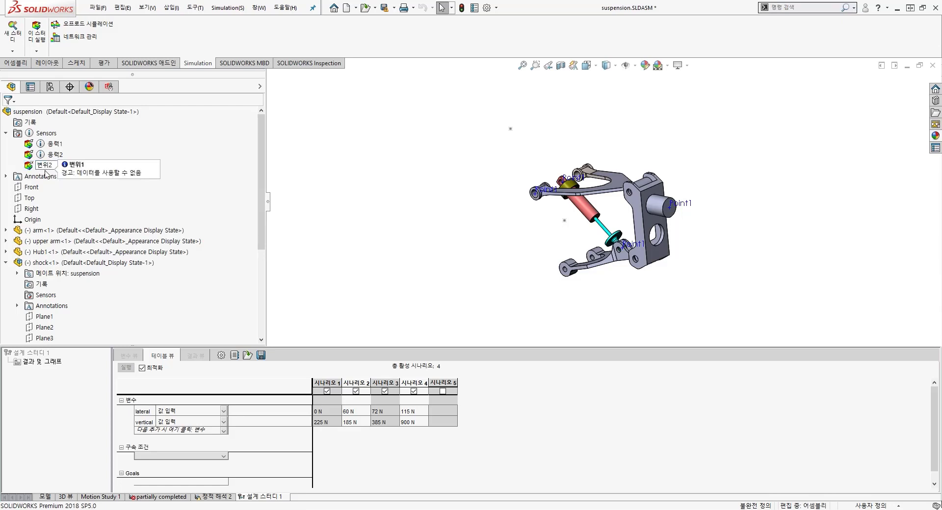
{"action": "key", "text": "Return"}
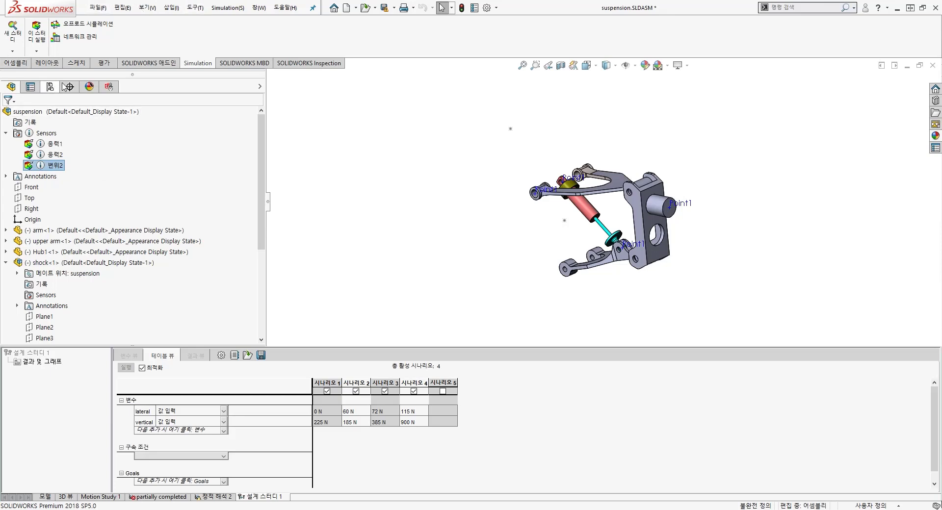
{"action": "mouse_move", "coordinate": [52, 145]}
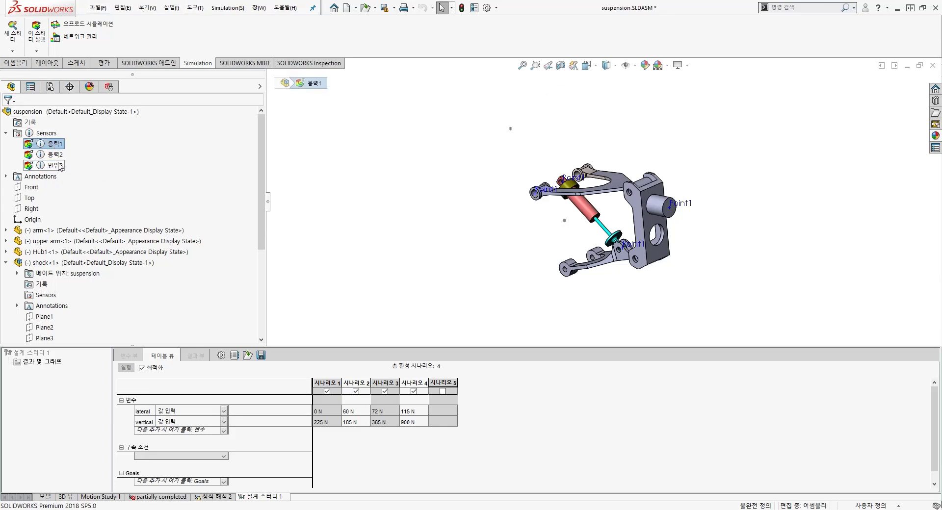
{"action": "left_click", "coordinate": [52, 155]}
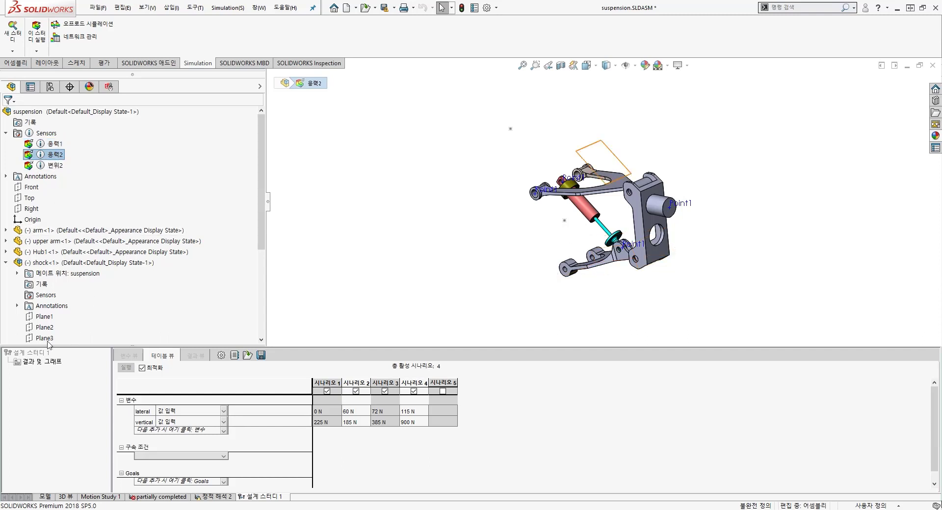
Add a fourth sensor to the assembly as Simulation Data, measuring displacement with the URES resultant component.
{"action": "right_click", "coordinate": [46, 135]}
{"action": "left_click", "coordinate": [63, 146]}
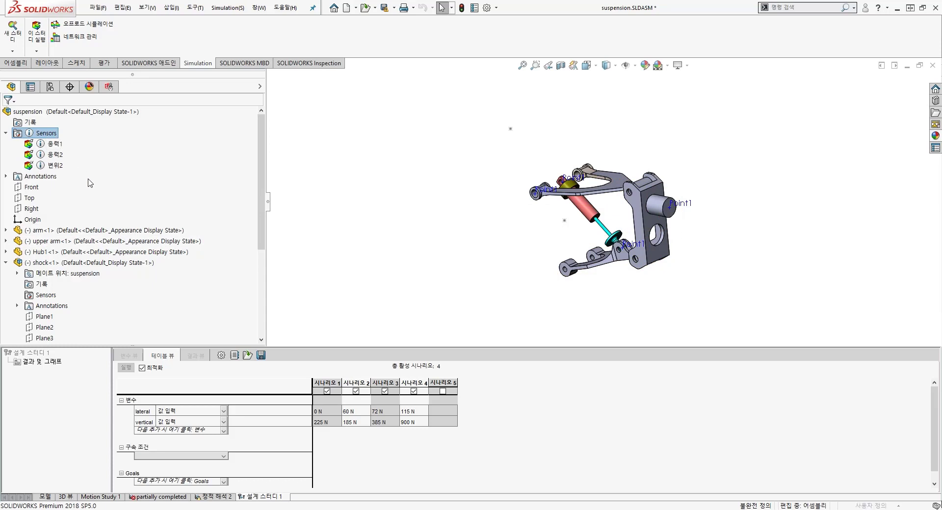
{"action": "left_click", "coordinate": [60, 143]}
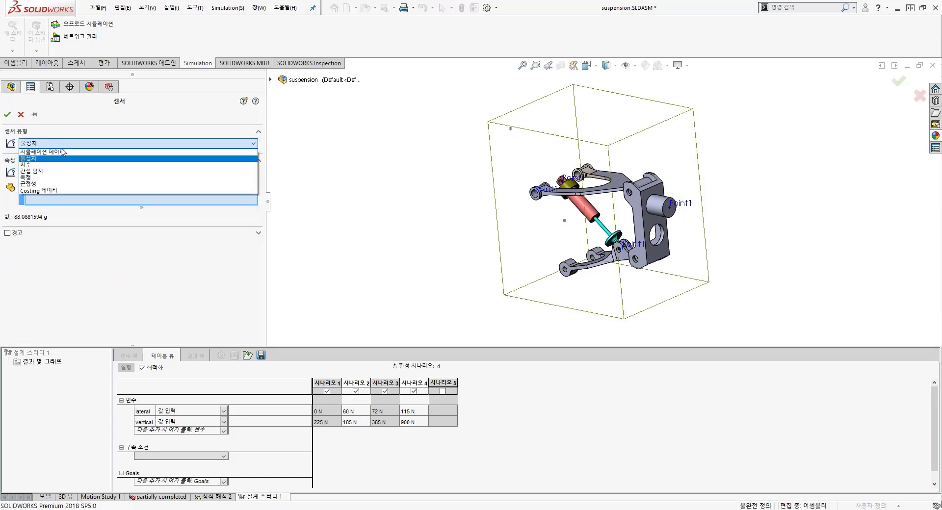
{"action": "left_click", "coordinate": [64, 156]}
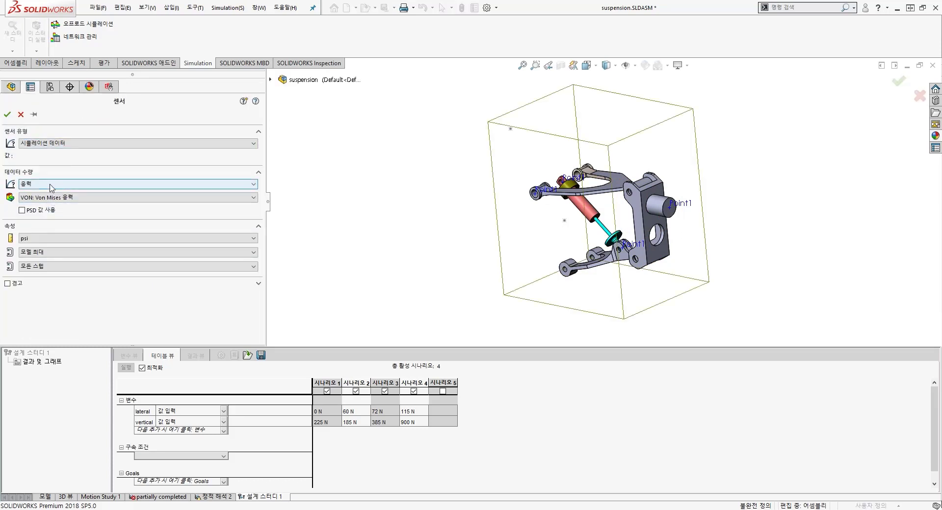
{"action": "left_click", "coordinate": [52, 185]}
{"action": "left_click", "coordinate": [51, 205]}
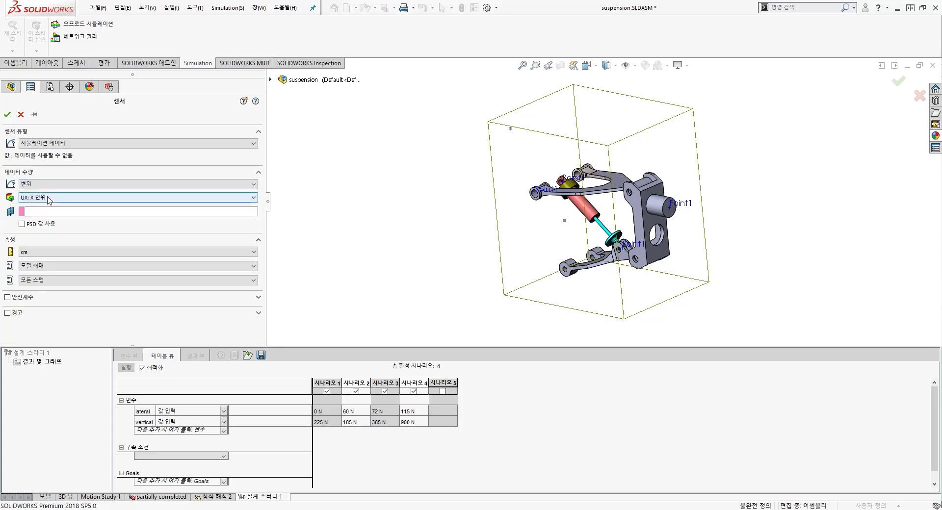
{"action": "left_click", "coordinate": [52, 197]}
{"action": "left_click", "coordinate": [53, 226]}
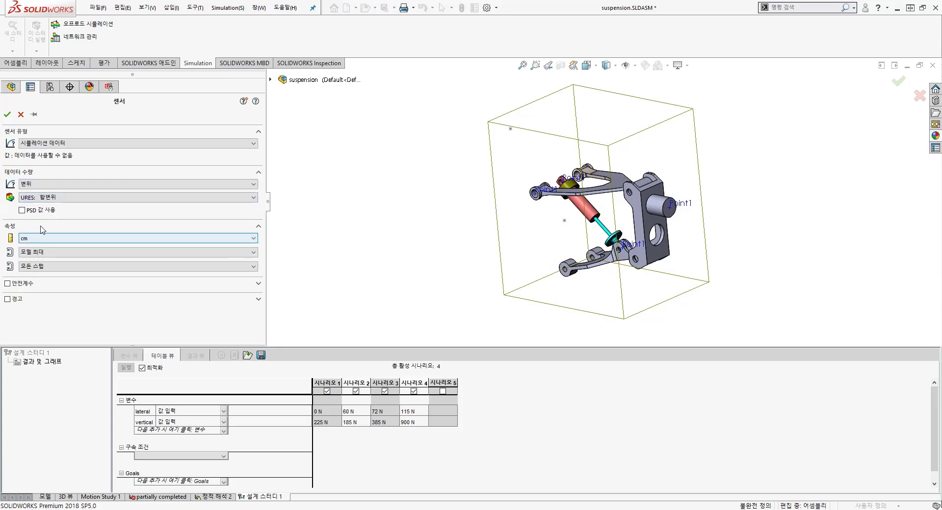
Set the fourth sensor's units to mm, keep the model maximum over all steps, and accept the sensor.
{"action": "left_click", "coordinate": [44, 239]}
{"action": "left_click", "coordinate": [44, 248]}
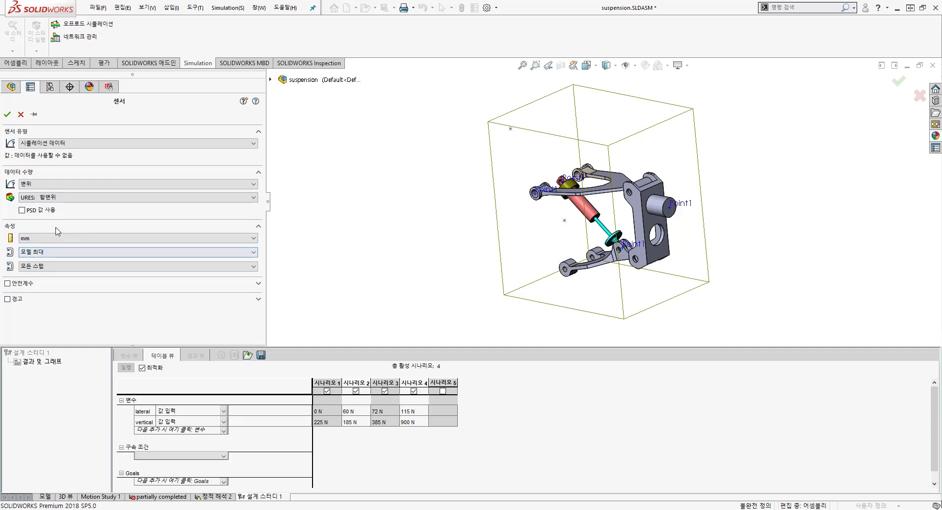
{"action": "left_click", "coordinate": [11, 113]}
Rename the model-maximum displacement sensor in the Sensors folder as 변위1.
{"action": "left_click", "coordinate": [54, 177]}
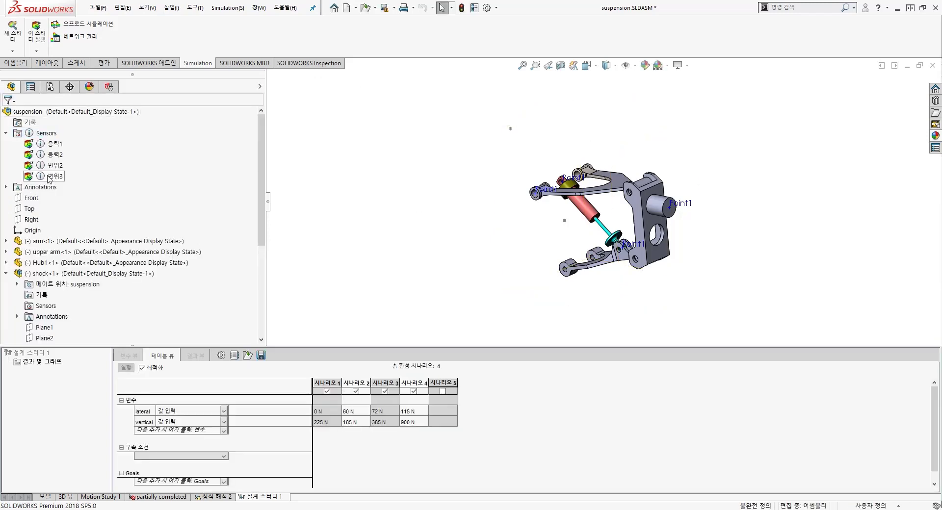
{"action": "left_click", "coordinate": [54, 176]}
{"action": "key", "text": "Right"}
{"action": "key", "text": "BackSpace"}
{"action": "type", "text": "1"}
{"action": "key", "text": "Return"}
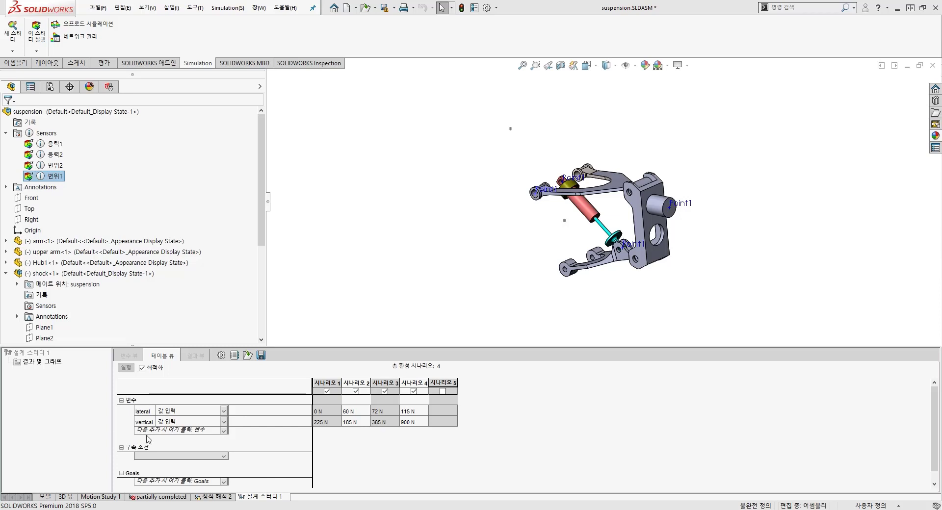
{"action": "left_click", "coordinate": [172, 455]}
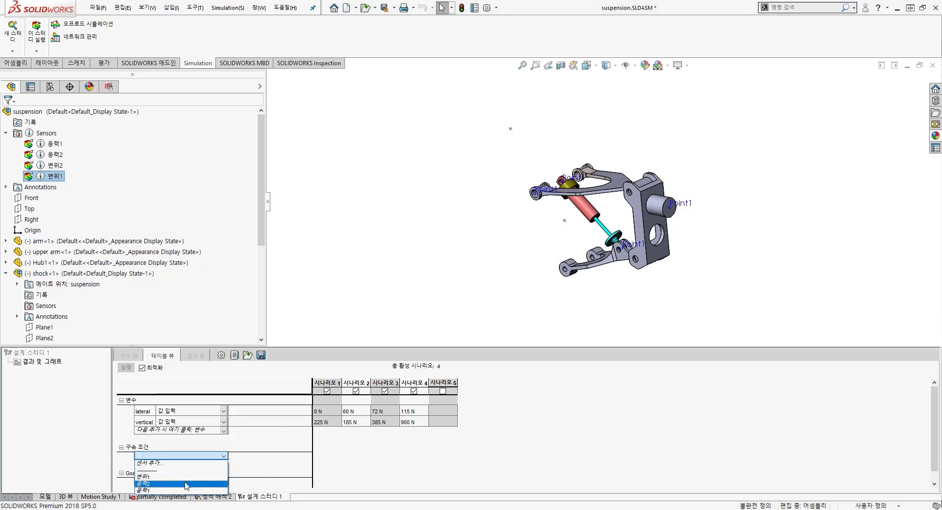
{"action": "left_click", "coordinate": [263, 453]}
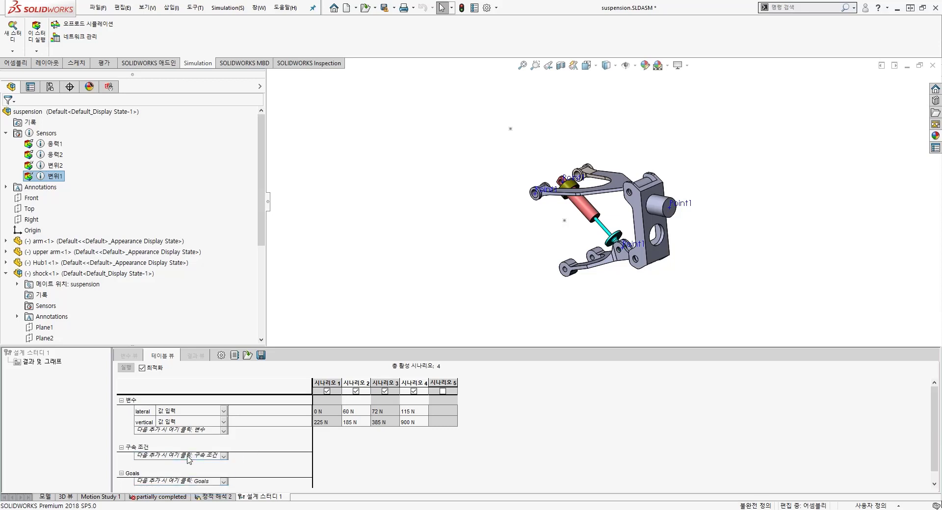
{"action": "left_click", "coordinate": [168, 385]}
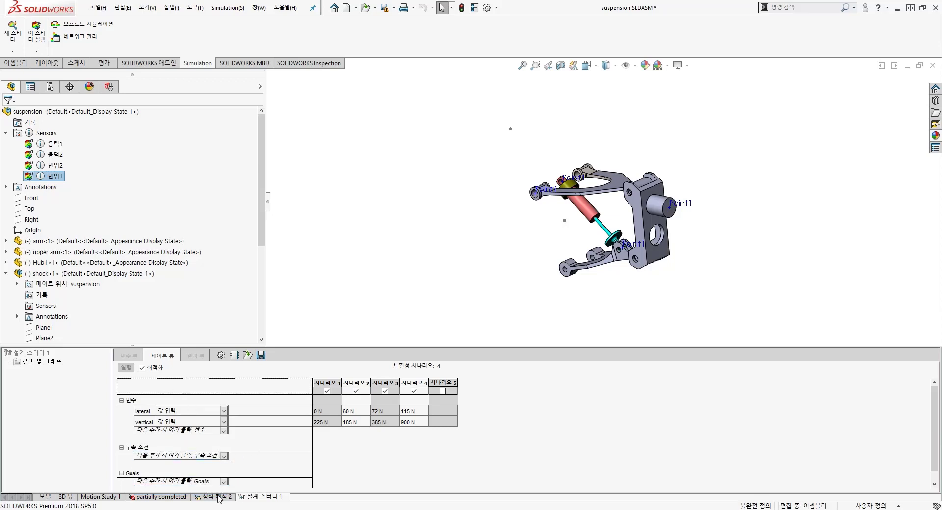
{"action": "left_click", "coordinate": [184, 456]}
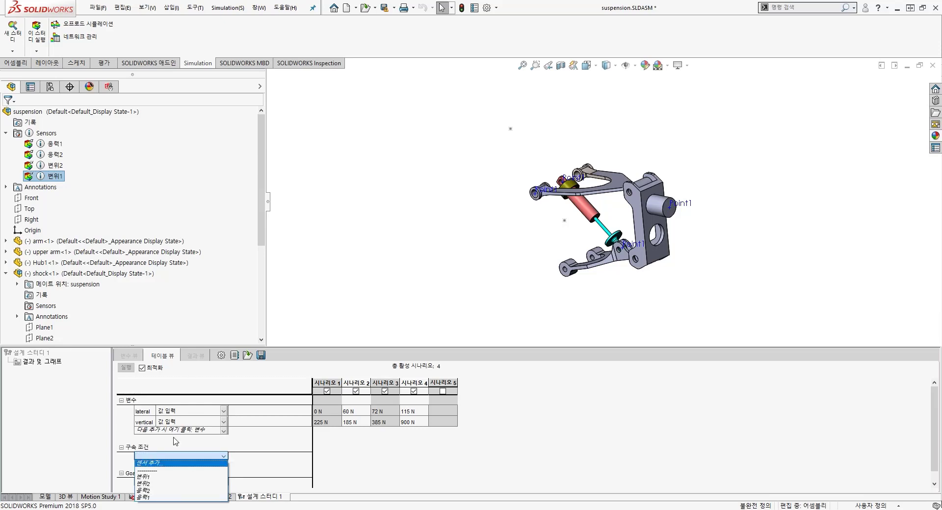
{"action": "left_click", "coordinate": [193, 461]}
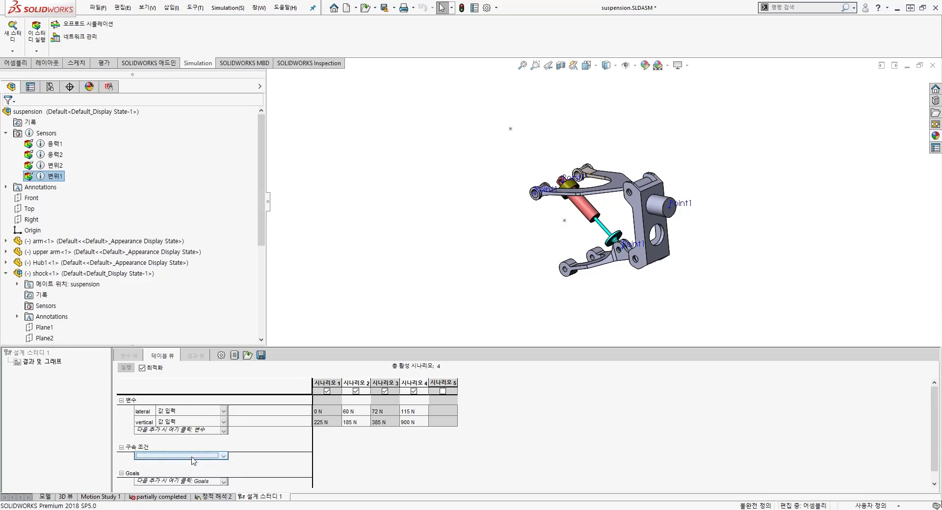
{"action": "left_click", "coordinate": [193, 459]}
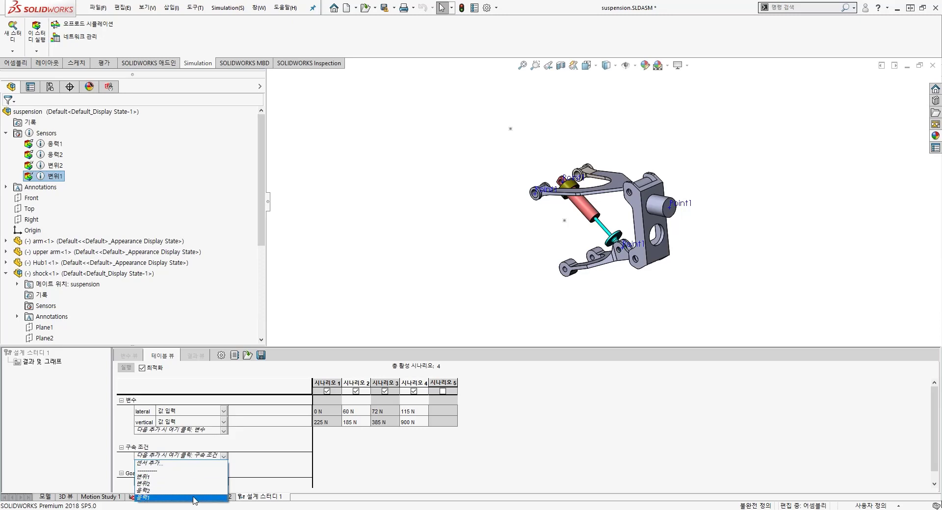
{"action": "left_click", "coordinate": [194, 498]}
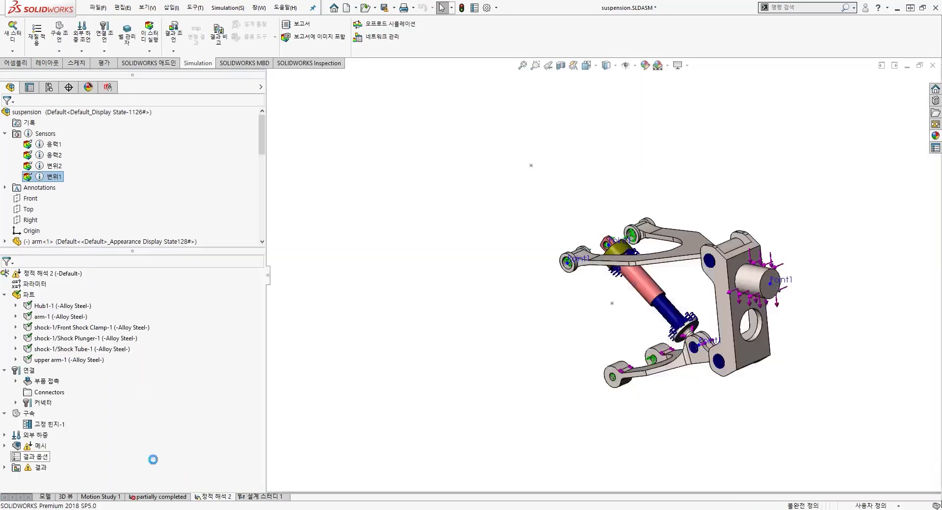
{"action": "left_click", "coordinate": [241, 500]}
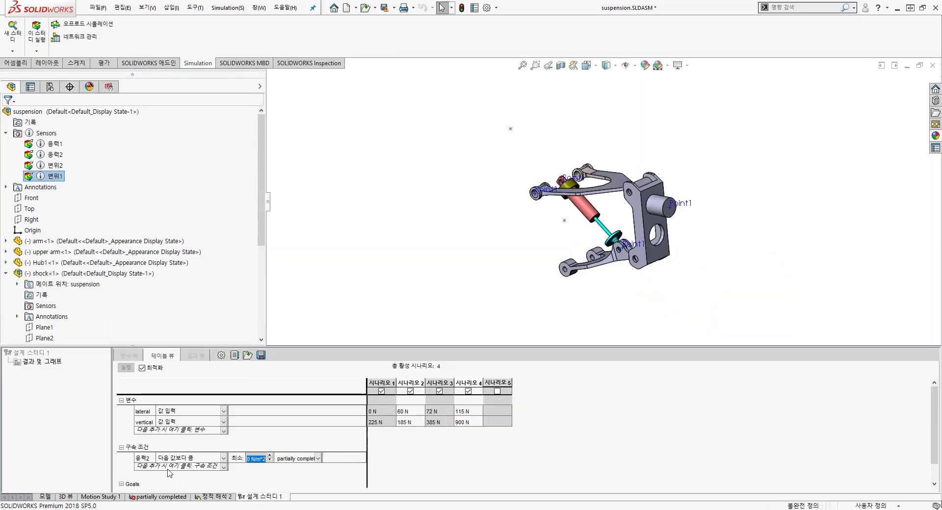
{"action": "left_click", "coordinate": [152, 461]}
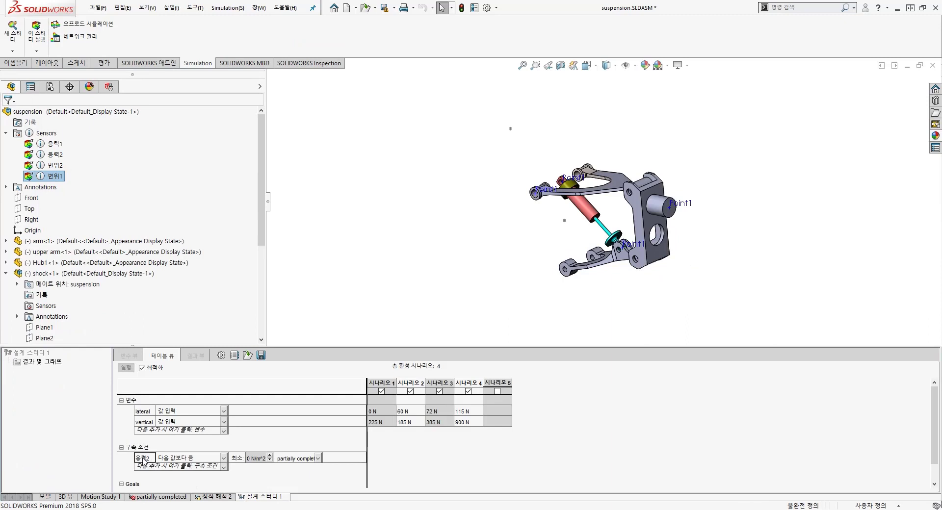
{"action": "right_click", "coordinate": [141, 458]}
{"action": "left_click", "coordinate": [158, 451]}
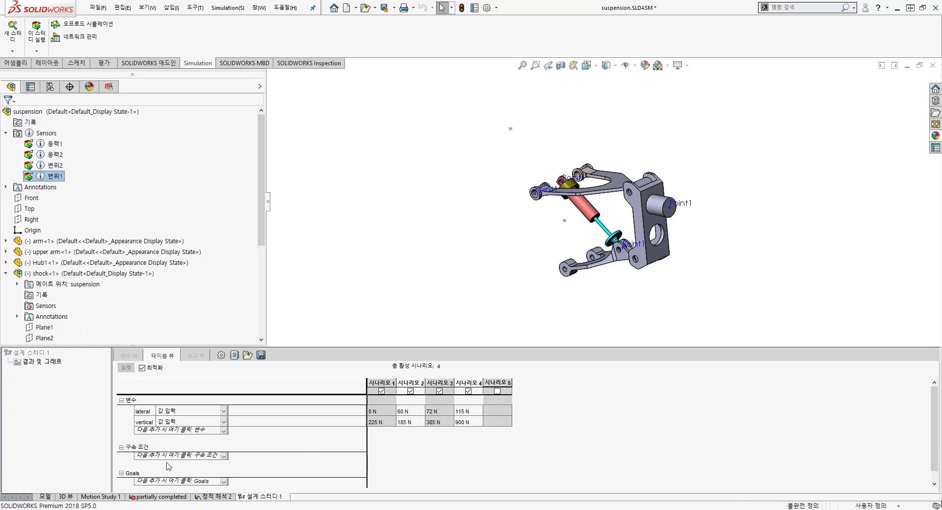
Add the 응력1 sensor as a design study constraint, set it to monitor only, and link it to the study 정적 해석 2.
{"action": "left_click", "coordinate": [169, 457]}
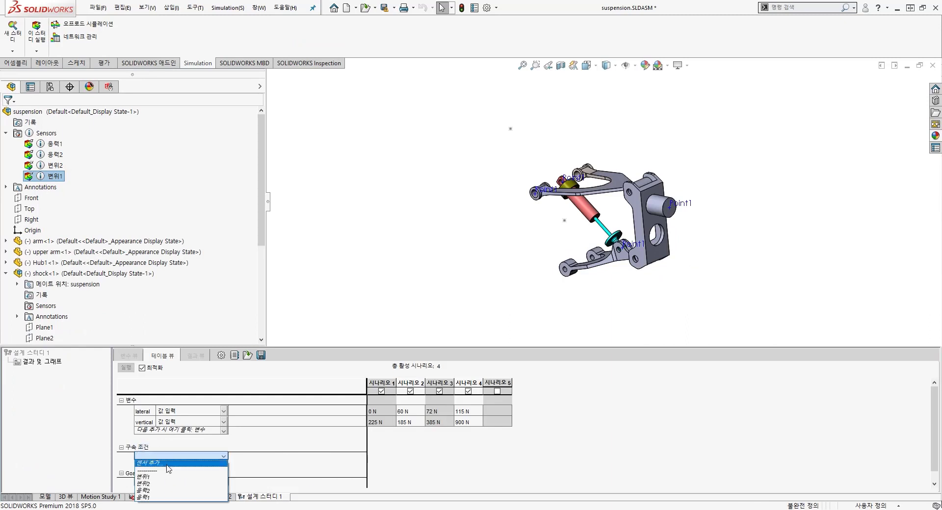
{"action": "left_click", "coordinate": [176, 496]}
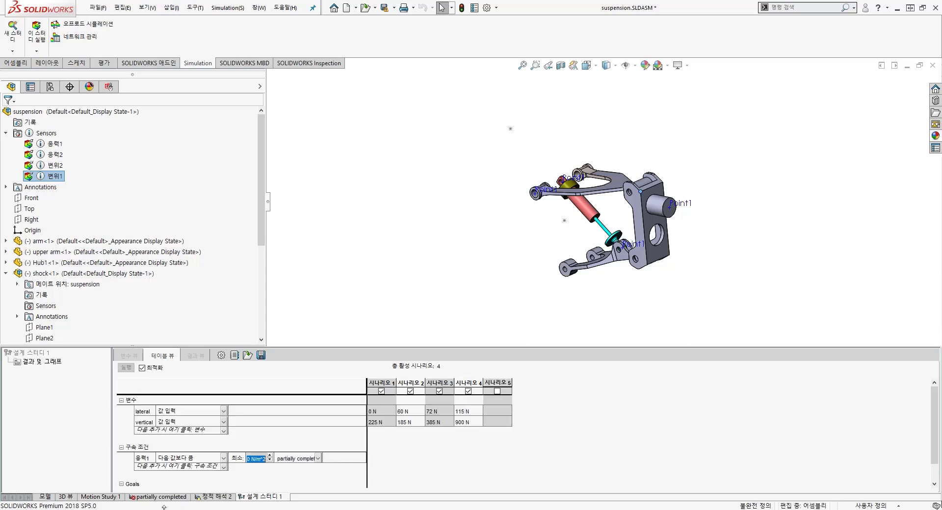
{"action": "left_click", "coordinate": [196, 458]}
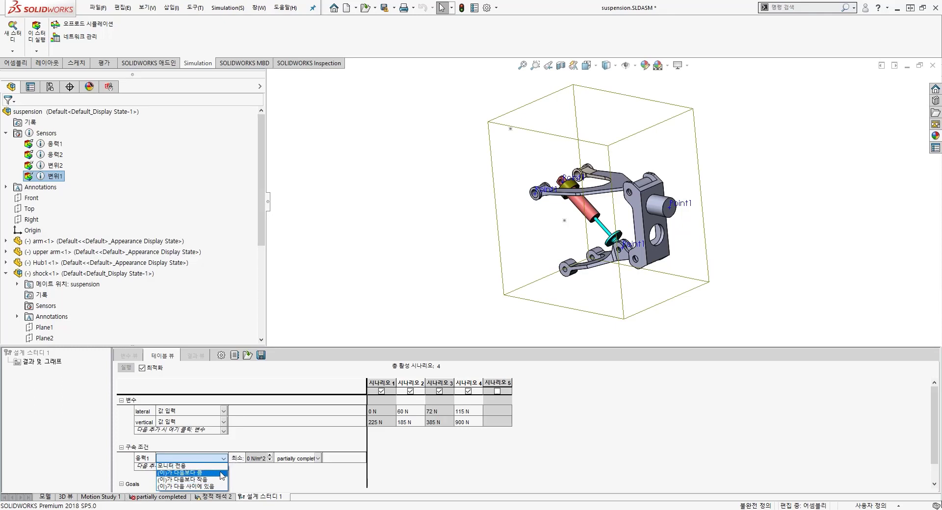
{"action": "left_click", "coordinate": [215, 467]}
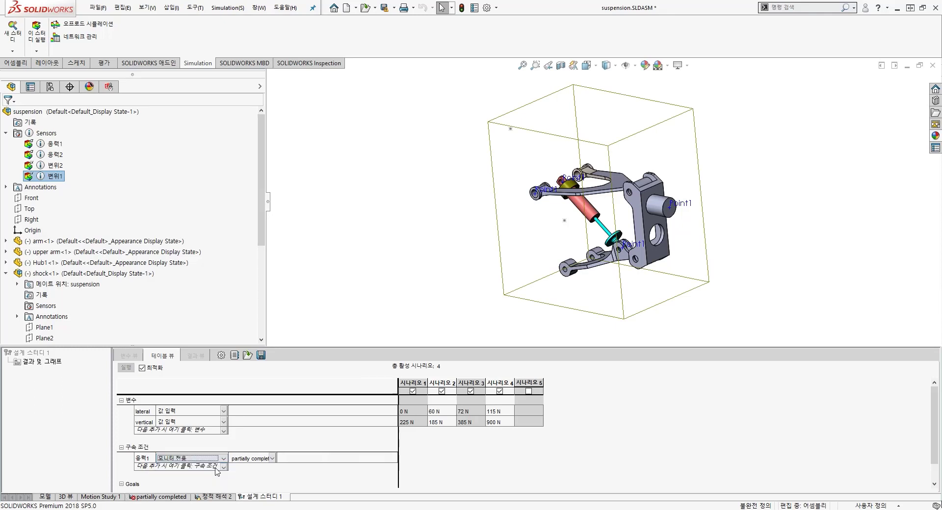
{"action": "left_click", "coordinate": [258, 464]}
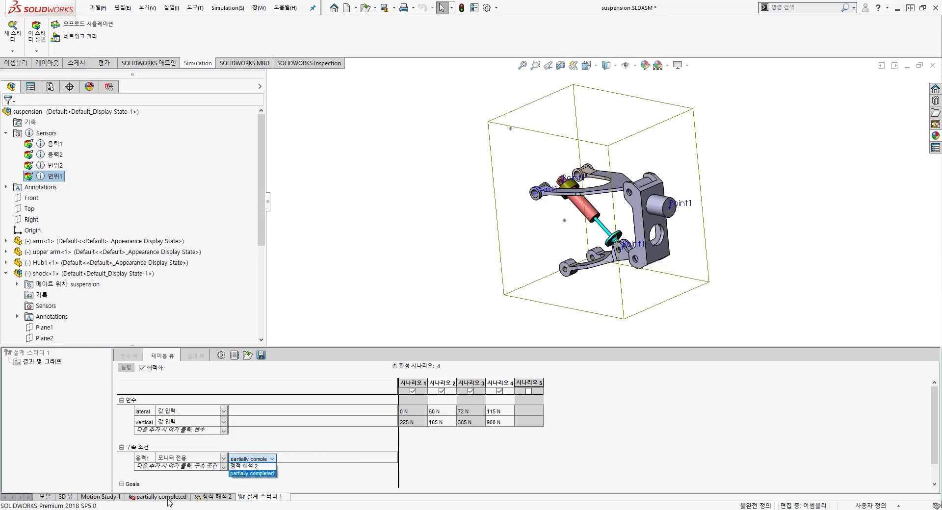
{"action": "left_click", "coordinate": [242, 466]}
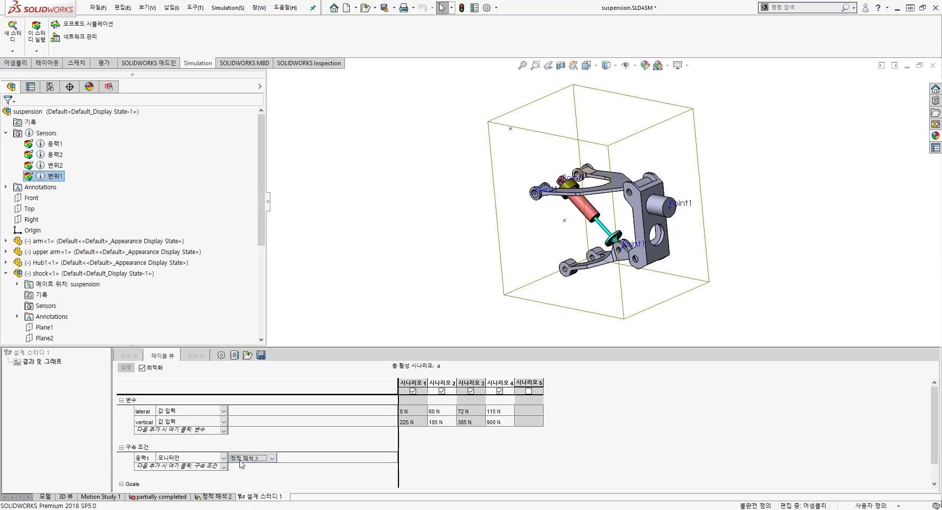
Add the 변위1 sensor as a constraint, set it to monitor only, and link it to the study 정적 해석 2.
{"action": "left_click", "coordinate": [183, 468]}
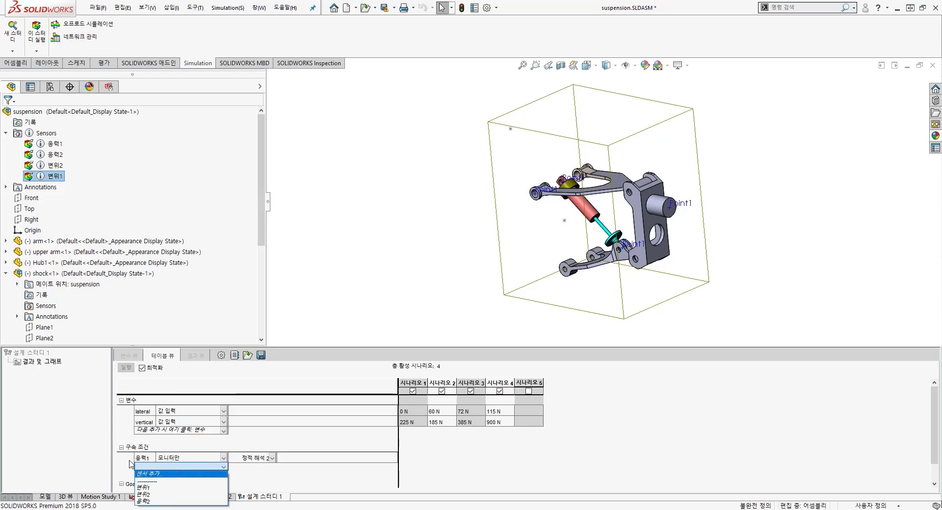
{"action": "left_click", "coordinate": [155, 488]}
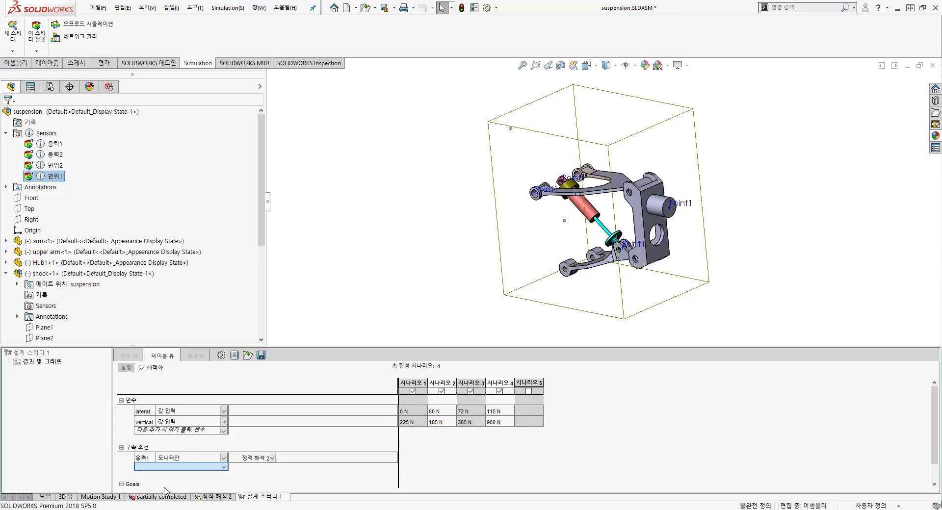
{"action": "left_click", "coordinate": [196, 471]}
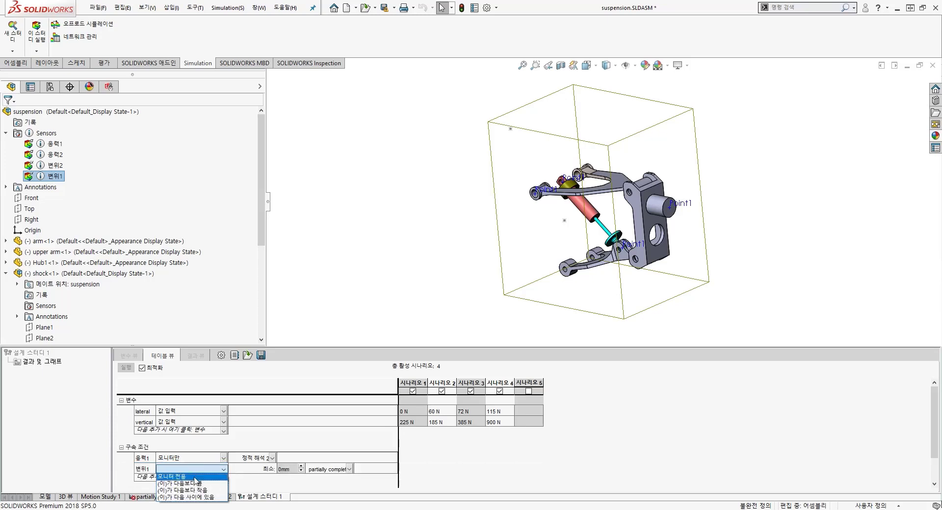
{"action": "left_click", "coordinate": [196, 480]}
{"action": "left_click", "coordinate": [239, 472]}
{"action": "left_click", "coordinate": [244, 485]}
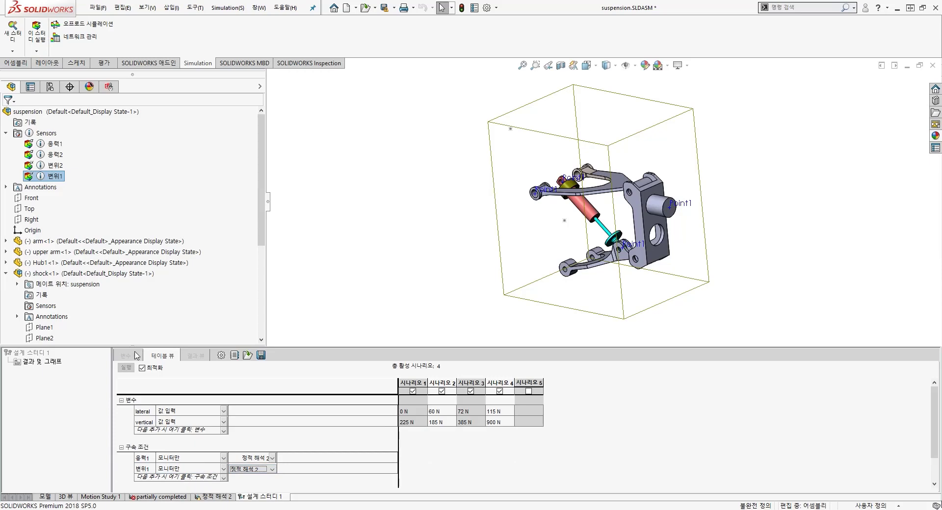
Enlarge the design study area and add the 응력2 and 변위2 sensors as further constraints.
{"action": "left_click_drag", "start_coordinate": [138, 347], "coordinate": [140, 300]}
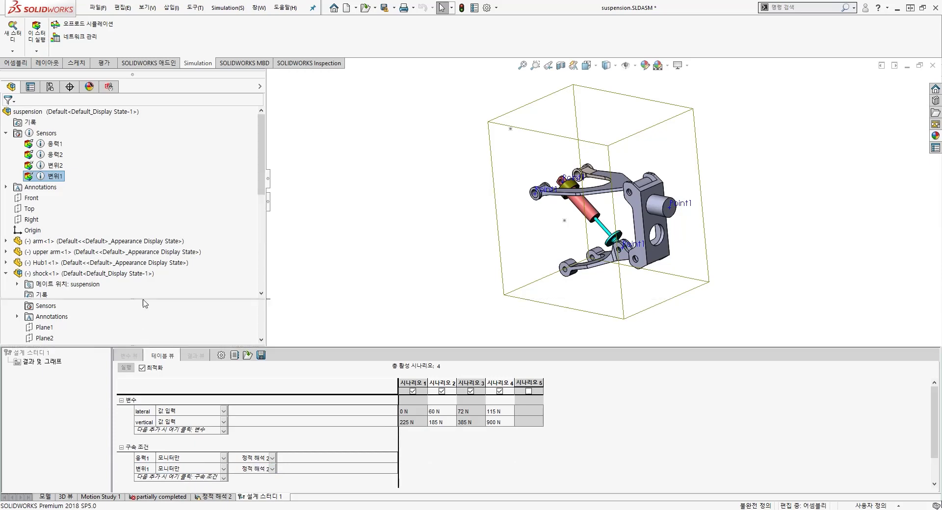
{"action": "left_click", "coordinate": [176, 431]}
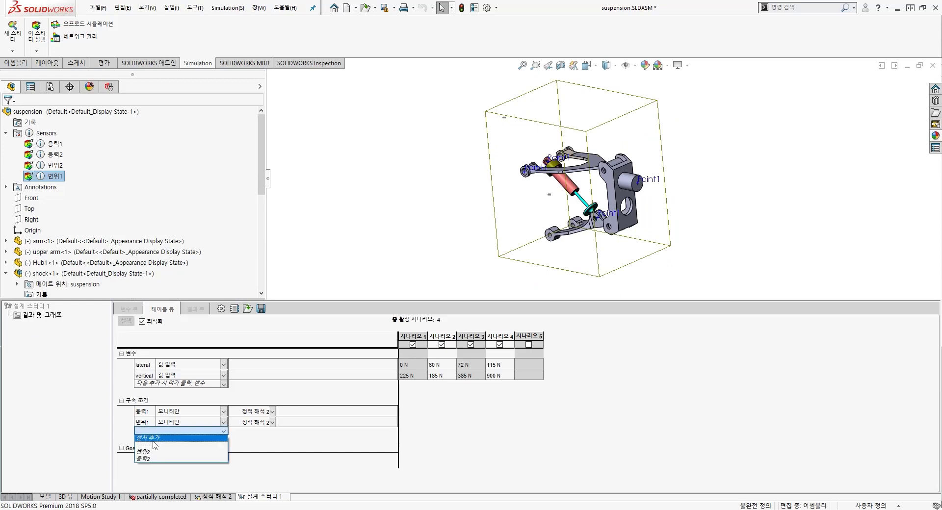
{"action": "left_click", "coordinate": [216, 447]}
{"action": "left_click", "coordinate": [181, 442]}
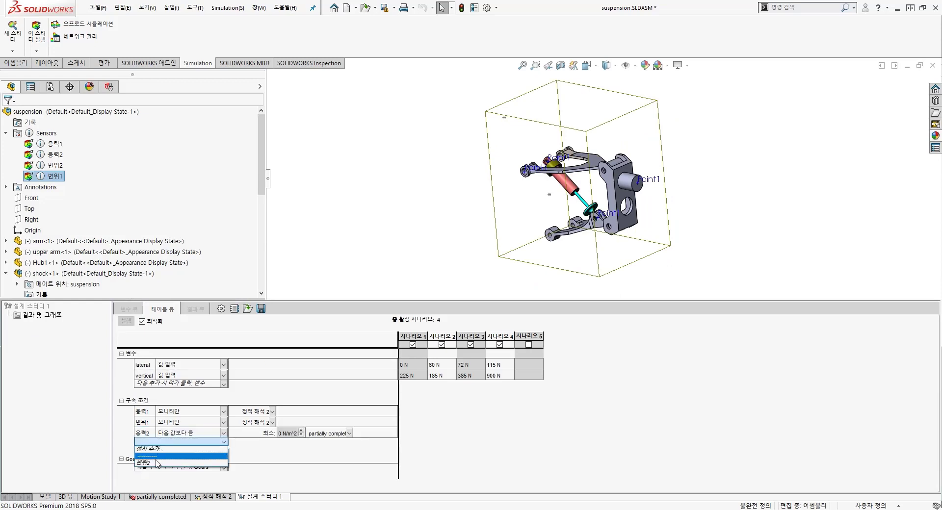
{"action": "left_click", "coordinate": [159, 463]}
{"action": "left_click", "coordinate": [221, 453]}
Set the 응력2 and 변위2 constraints to monitor only.
{"action": "left_click", "coordinate": [190, 434]}
{"action": "left_click", "coordinate": [191, 434]}
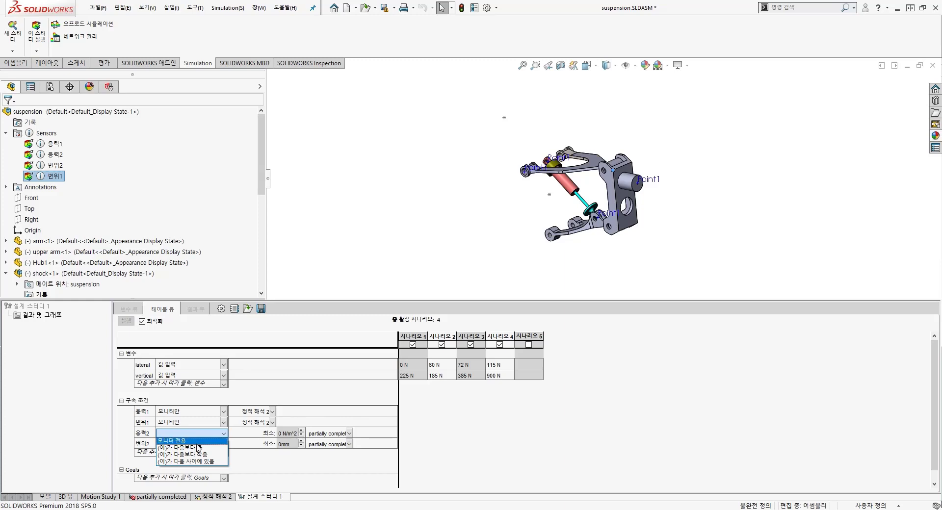
{"action": "left_click", "coordinate": [196, 441]}
{"action": "left_click", "coordinate": [189, 444]}
{"action": "left_click", "coordinate": [187, 451]}
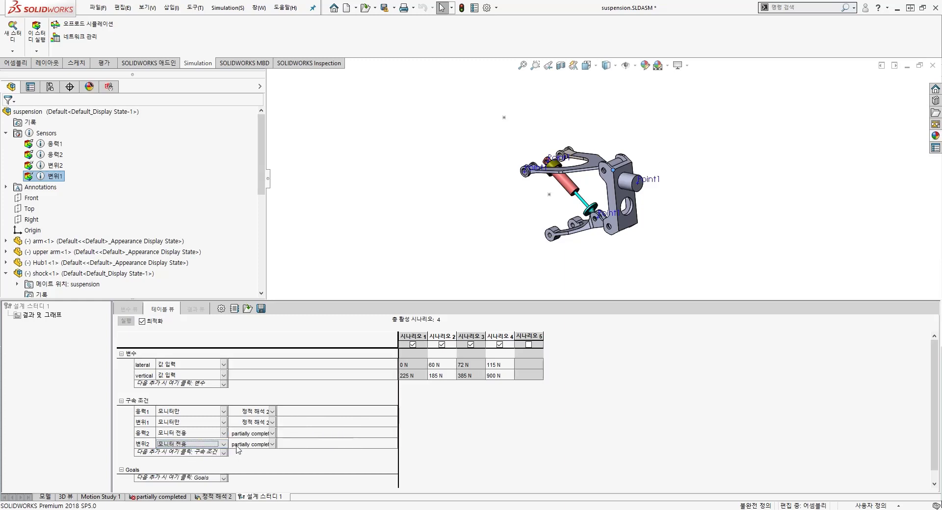
Link the 응력2 and 변위2 constraints to the study 정적 해석 2.
{"action": "left_click", "coordinate": [248, 433]}
{"action": "left_click", "coordinate": [243, 442]}
{"action": "left_click", "coordinate": [245, 444]}
{"action": "left_click", "coordinate": [244, 452]}
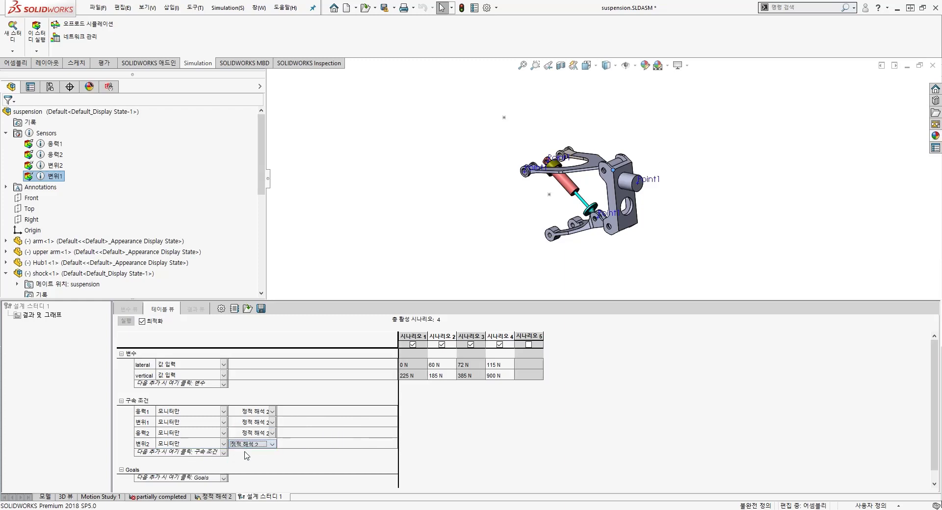
{"action": "left_click", "coordinate": [245, 446]}
{"action": "left_click", "coordinate": [244, 453]}
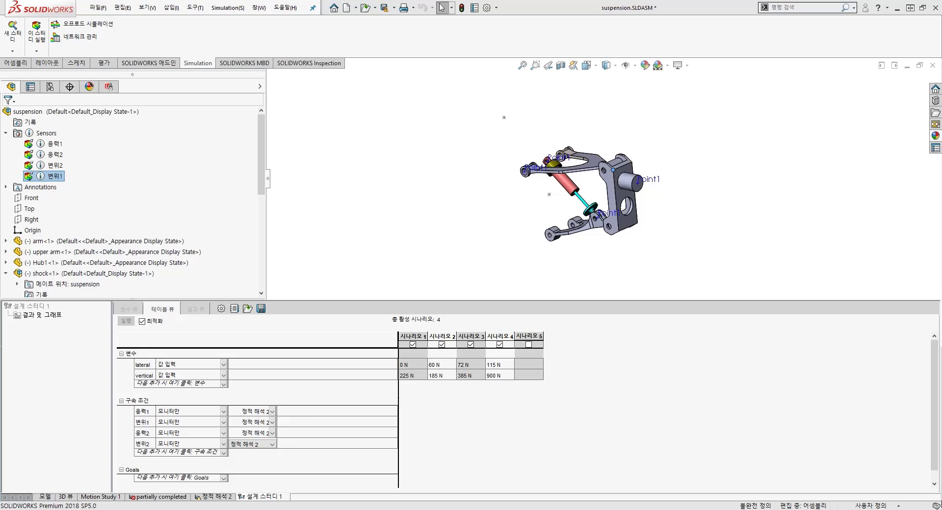
Review the design study's quality and results folder options and accept the properties with the high quality (고품질) option.
{"action": "left_click", "coordinate": [221, 308]}
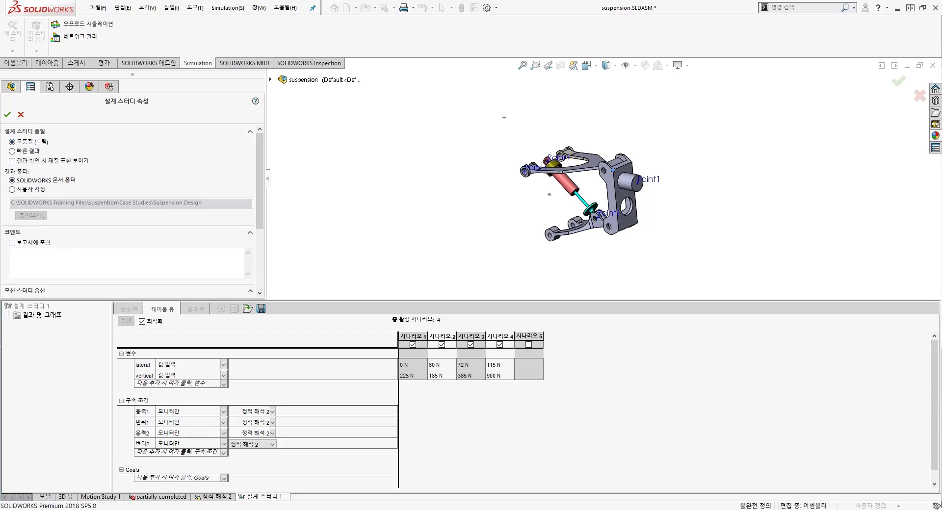
{"action": "left_click", "coordinate": [7, 115]}
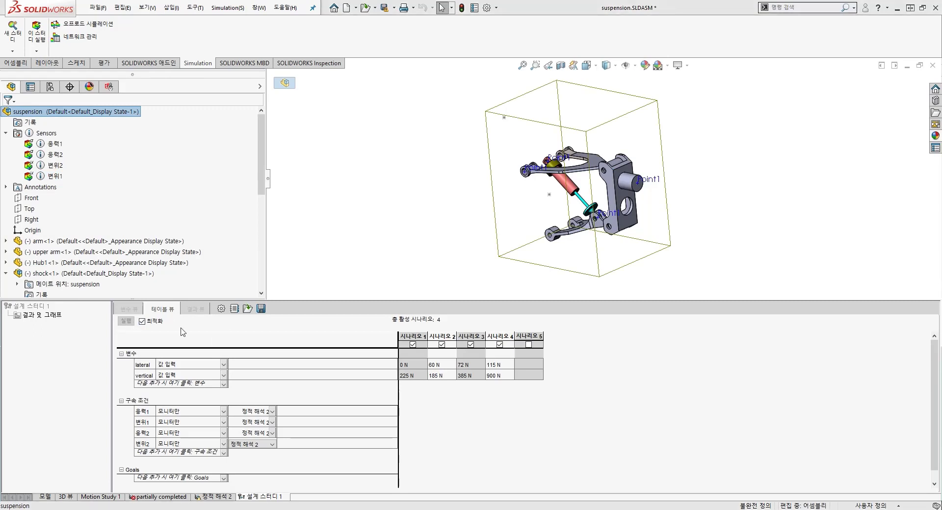
Turn off optimization for the design study and run the four active scenarios.
{"action": "left_click", "coordinate": [142, 322]}
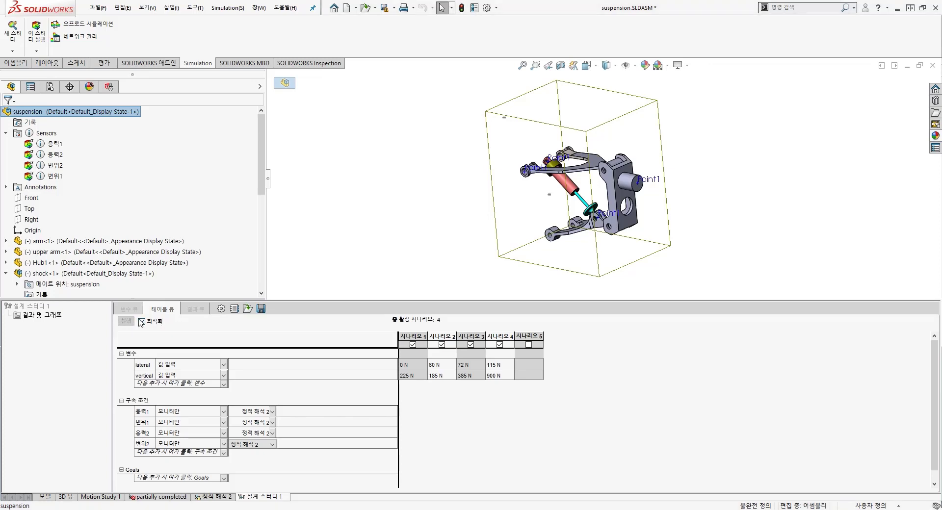
{"action": "left_click", "coordinate": [141, 322]}
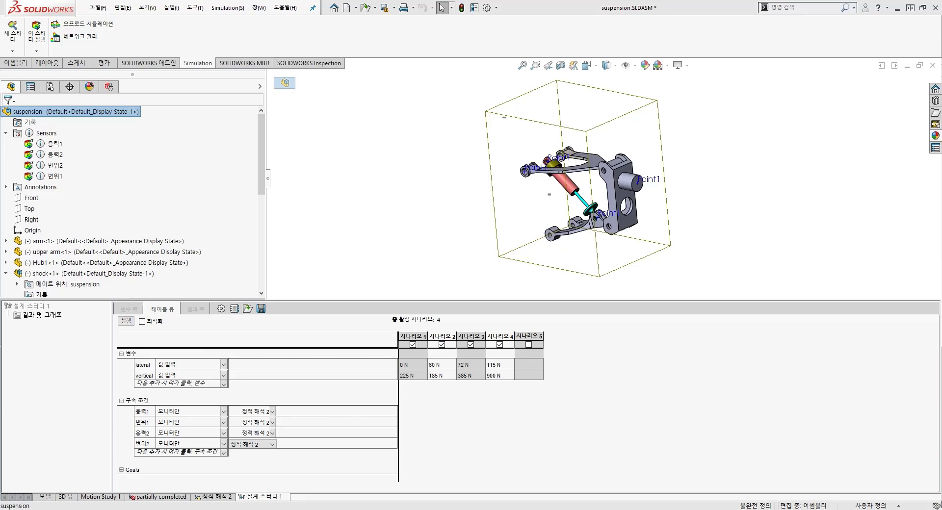
{"action": "left_click", "coordinate": [128, 321]}
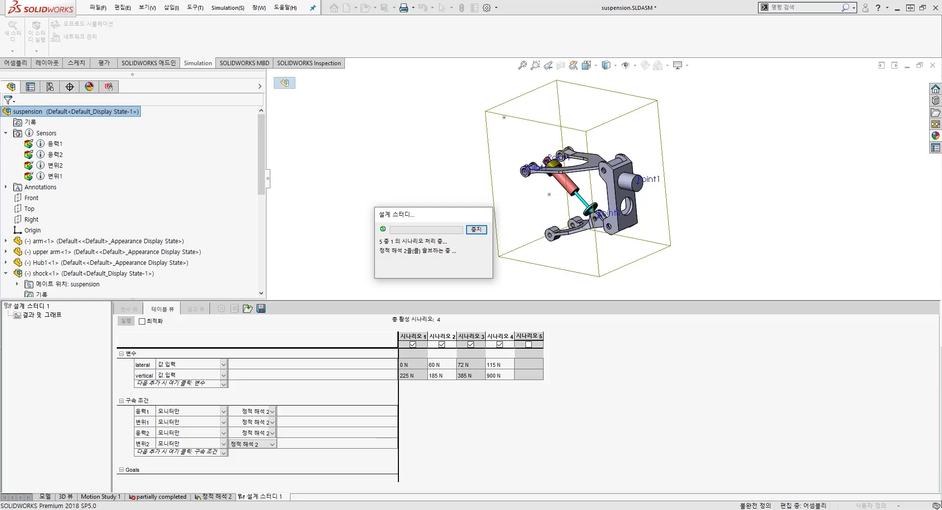
Switch to the Windows Task Manager, check the CPU performance graphs while the study solves, and close it.
{"action": "right_click", "coordinate": [773, 508]}
{"action": "left_click", "coordinate": [804, 463]}
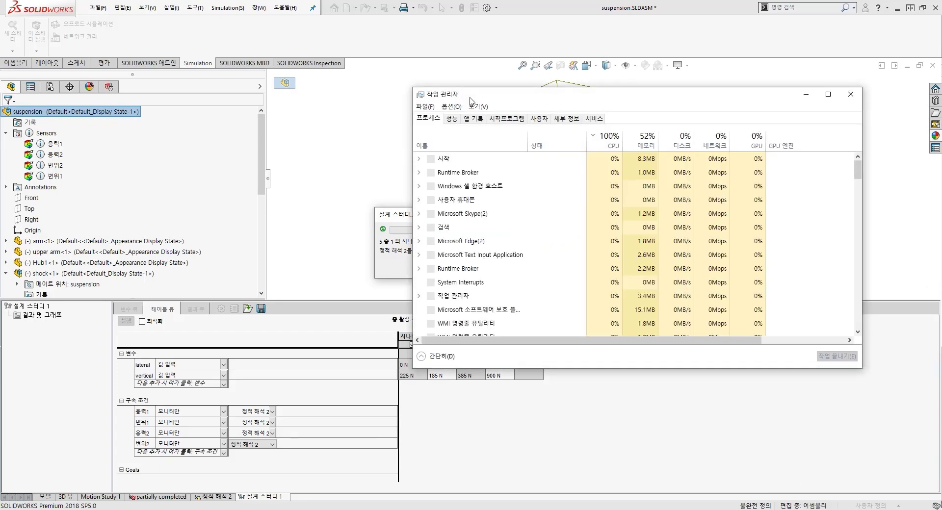
{"action": "left_click", "coordinate": [450, 107]}
{"action": "left_click", "coordinate": [445, 106]}
{"action": "left_click", "coordinate": [455, 120]}
{"action": "left_click_drag", "start_coordinate": [496, 97], "coordinate": [571, 99]}
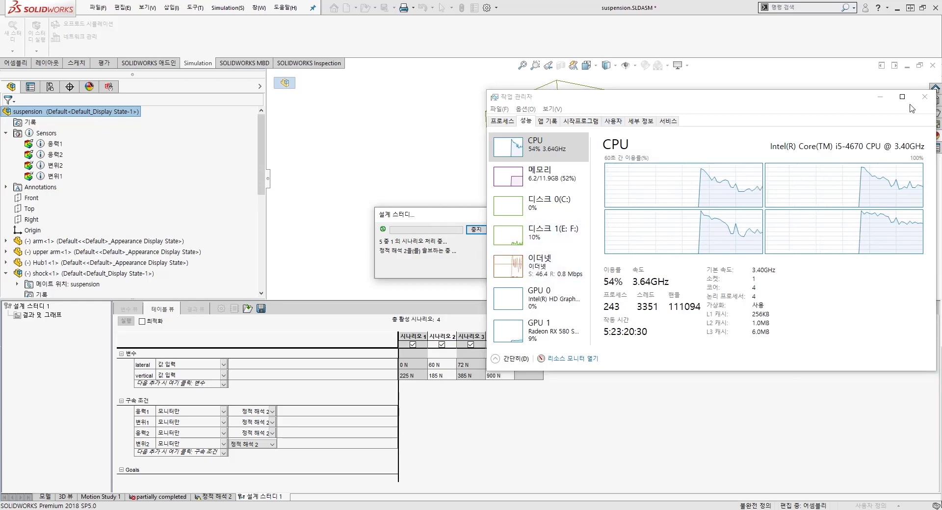
{"action": "left_click", "coordinate": [923, 96]}
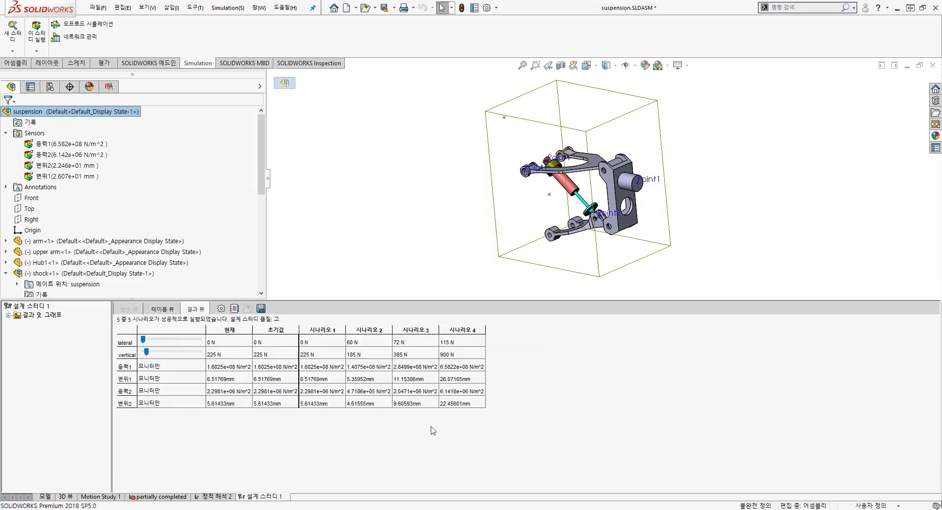
Examine the current and initial value columns and the 응력1, 변위1, 응력2 and 변위2 monitor rows in the results table.
{"action": "left_click", "coordinate": [231, 329]}
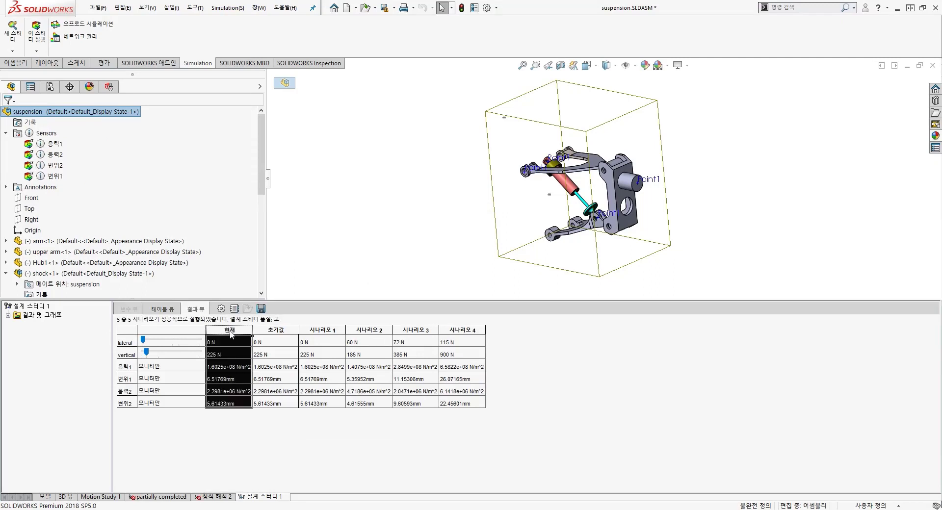
{"action": "left_click", "coordinate": [275, 346]}
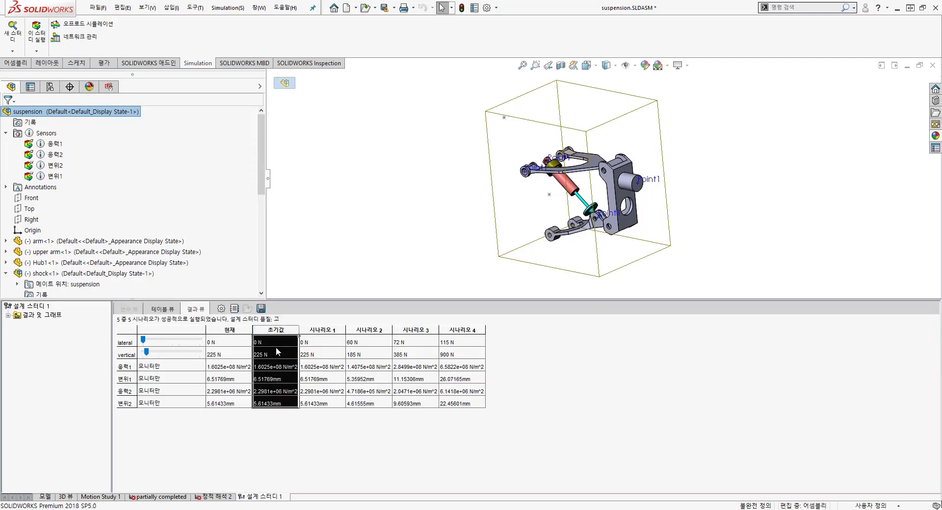
{"action": "left_click", "coordinate": [167, 367]}
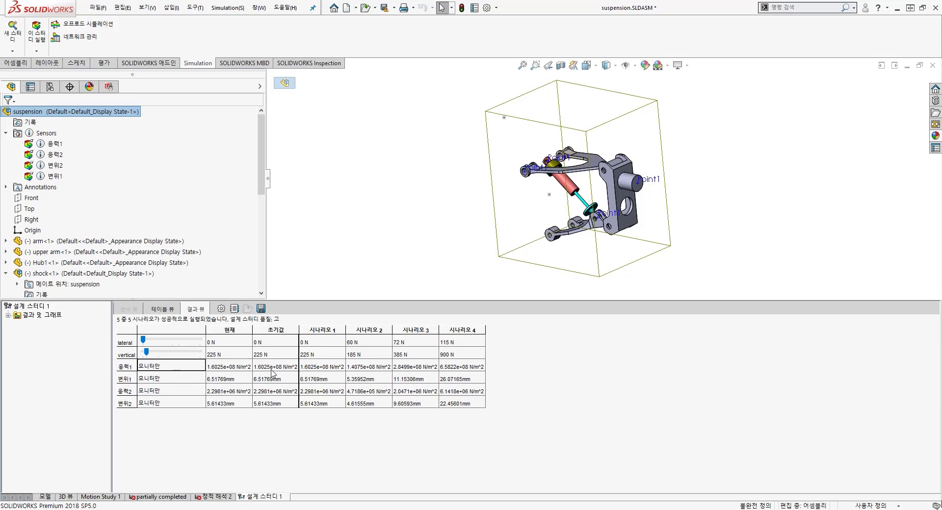
{"action": "left_click", "coordinate": [197, 381]}
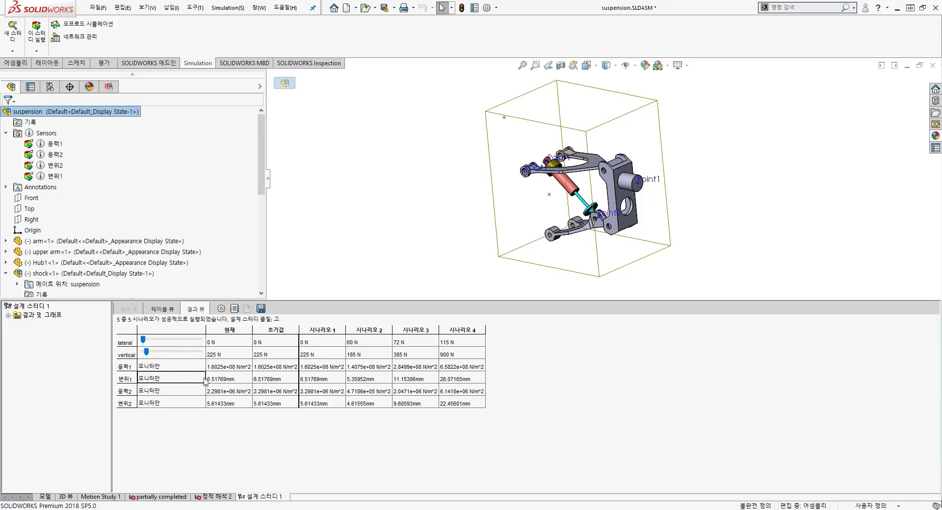
{"action": "left_click", "coordinate": [155, 392]}
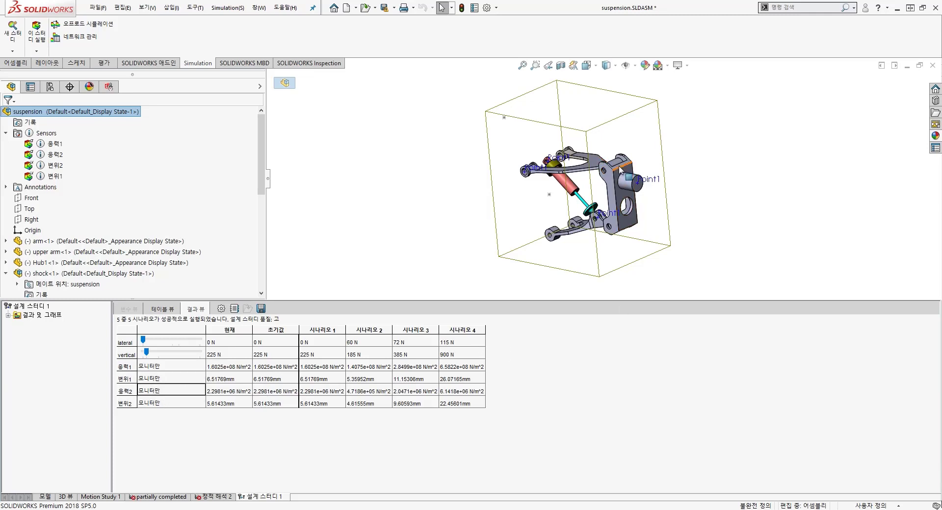
{"action": "left_click", "coordinate": [170, 402]}
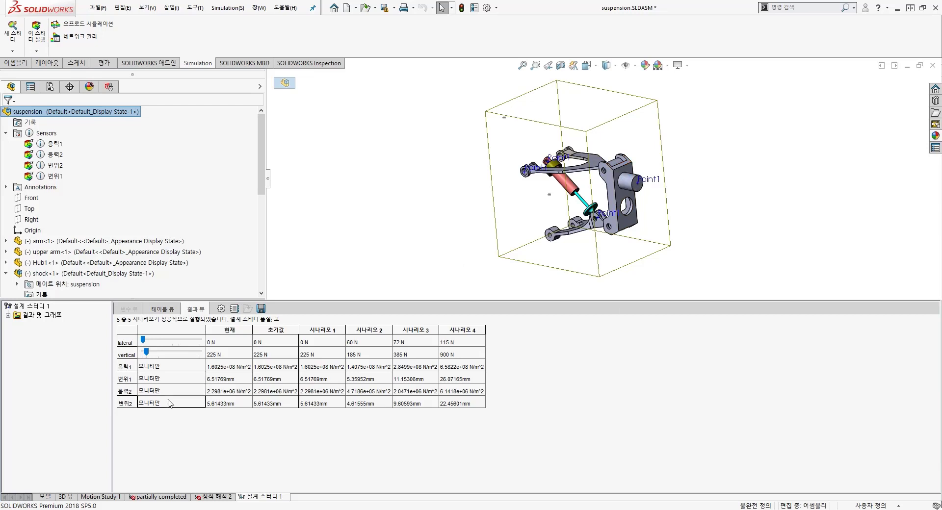
Load scenarios 1 through 4 one after another in the results table and compare their loads, stresses and displacements.
{"action": "left_click", "coordinate": [328, 331]}
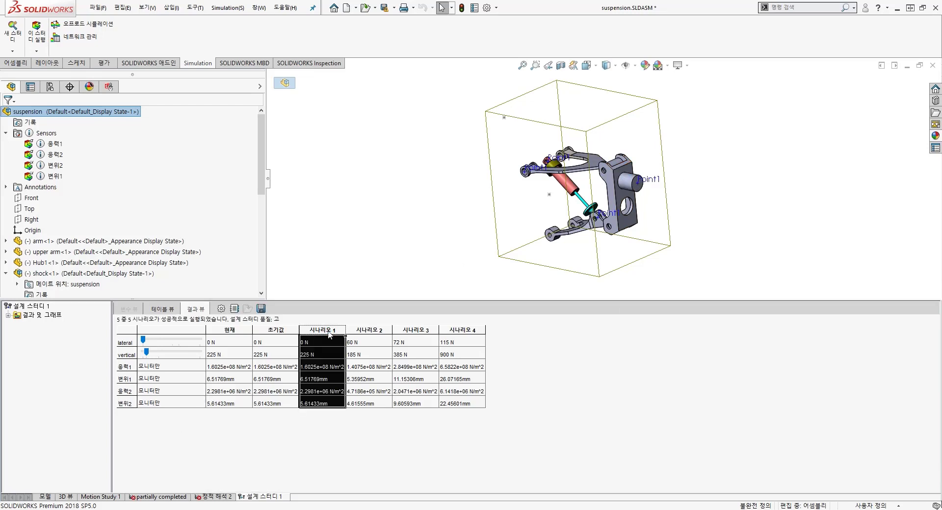
{"action": "left_click", "coordinate": [360, 331]}
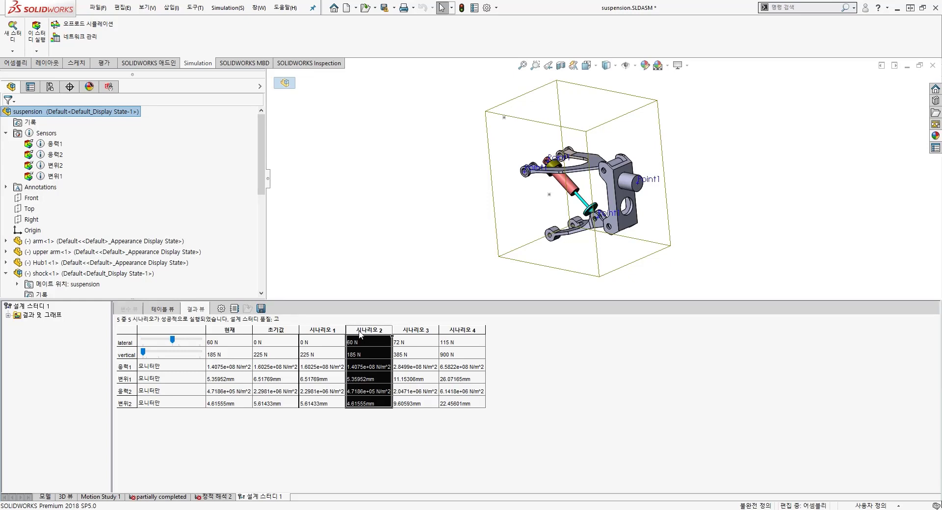
{"action": "left_click", "coordinate": [406, 331]}
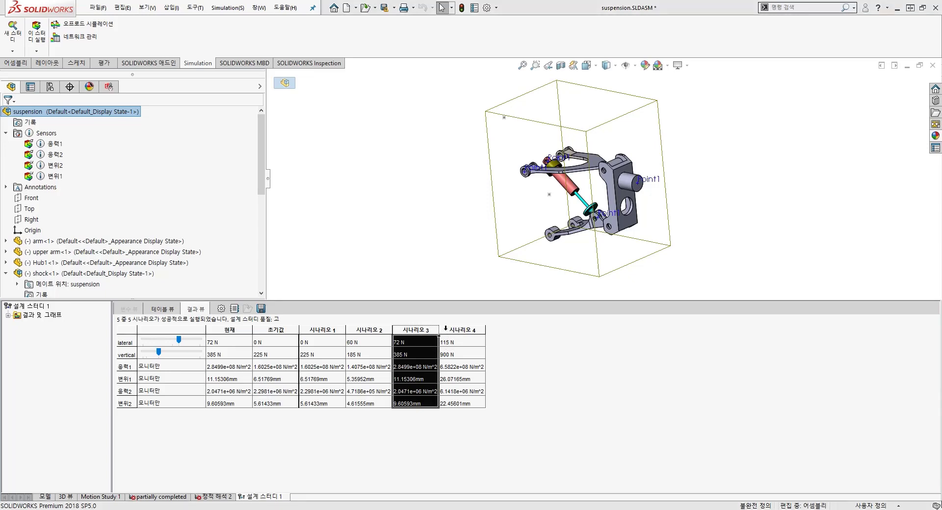
{"action": "left_click", "coordinate": [447, 329]}
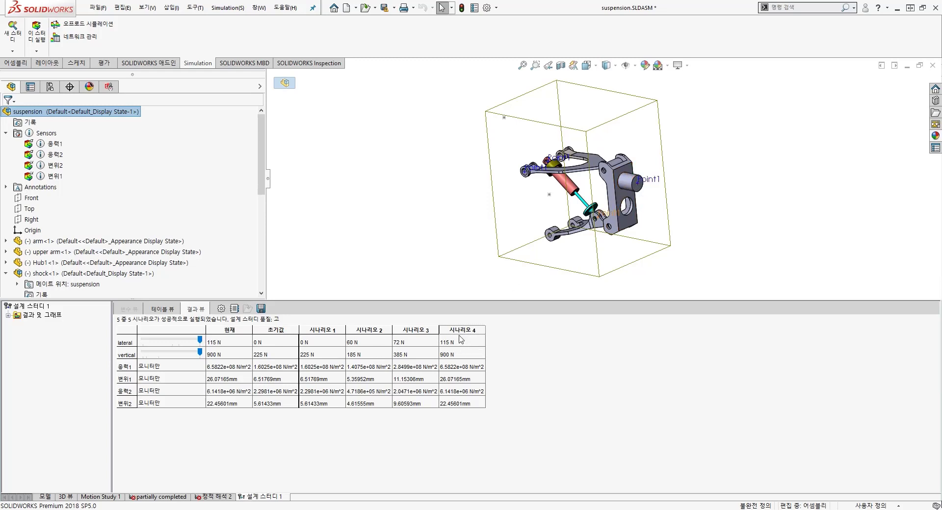
{"action": "left_click", "coordinate": [461, 331]}
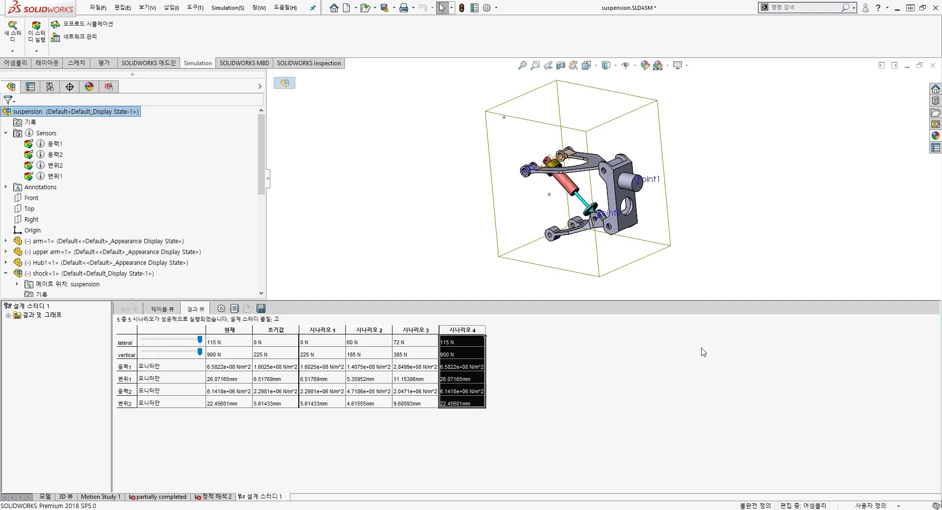
{"action": "left_click", "coordinate": [461, 378]}
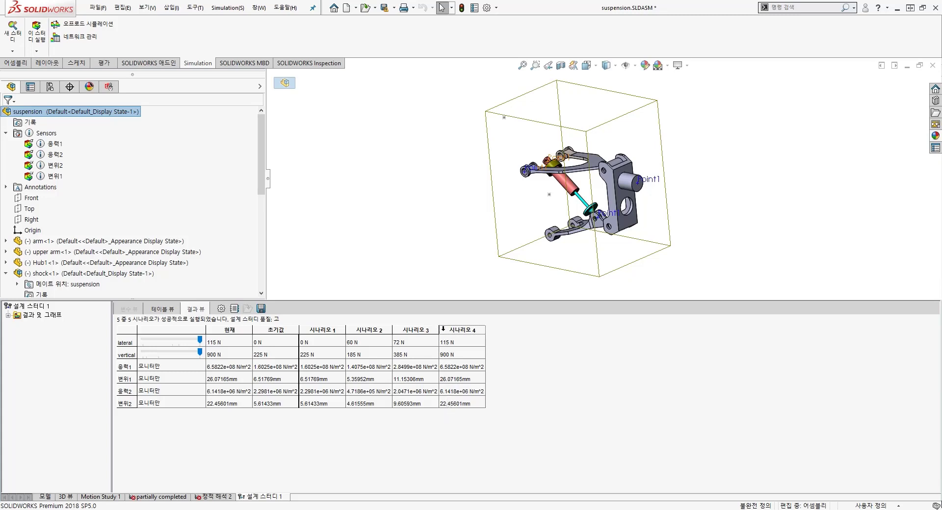
{"action": "left_click", "coordinate": [450, 330]}
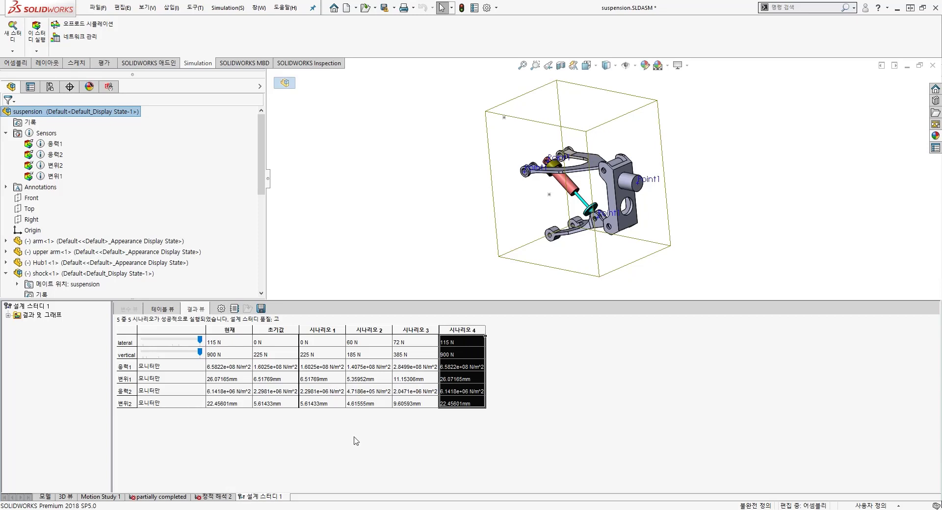
Look at the 정적 해석 2 study and return to the results of 설계 스터디 1.
{"action": "left_click", "coordinate": [214, 495]}
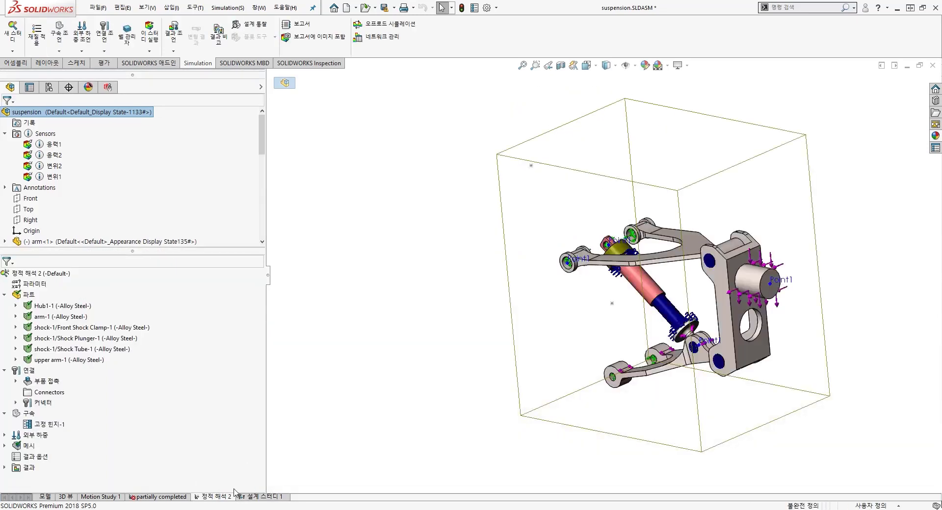
{"action": "left_click", "coordinate": [255, 497]}
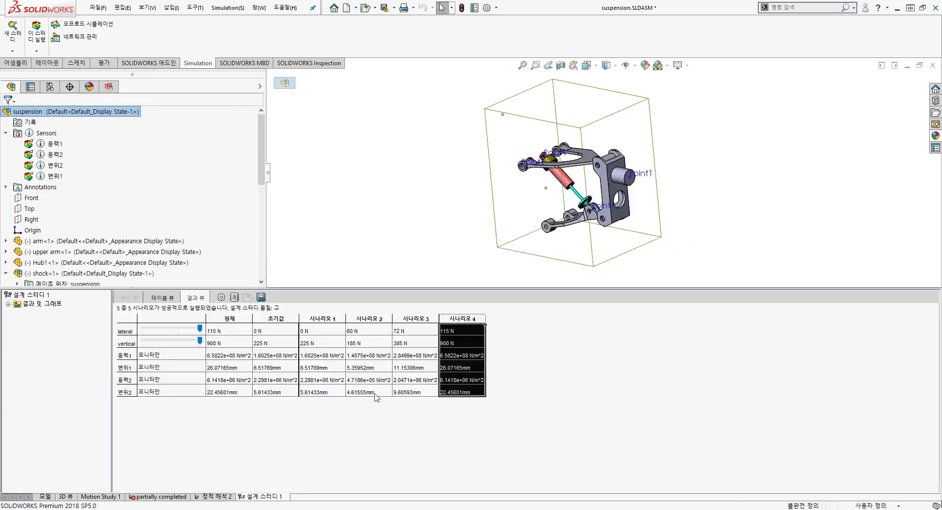
{"action": "left_click", "coordinate": [223, 496]}
{"action": "left_click", "coordinate": [256, 497]}
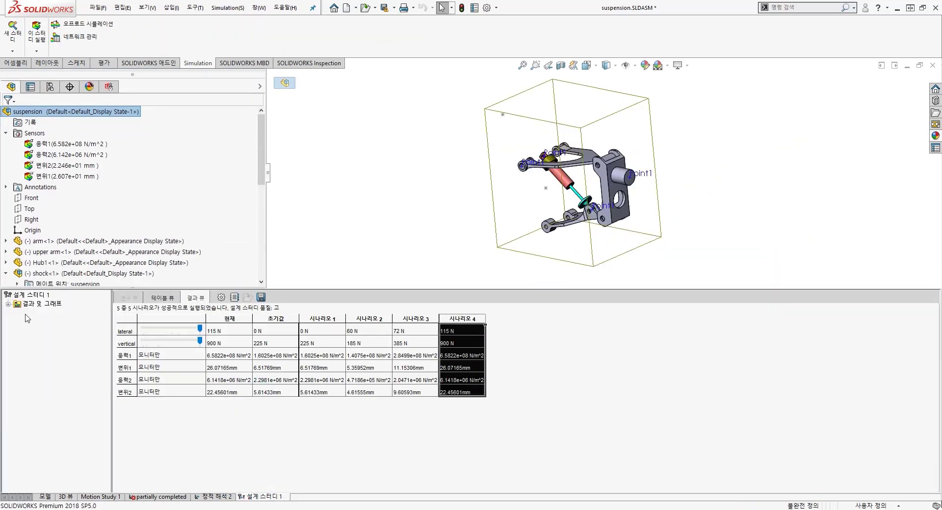
List the design study's result plots and display the 응력1 stress plot for scenario 4, viewing the whole model.
{"action": "left_click", "coordinate": [7, 304]}
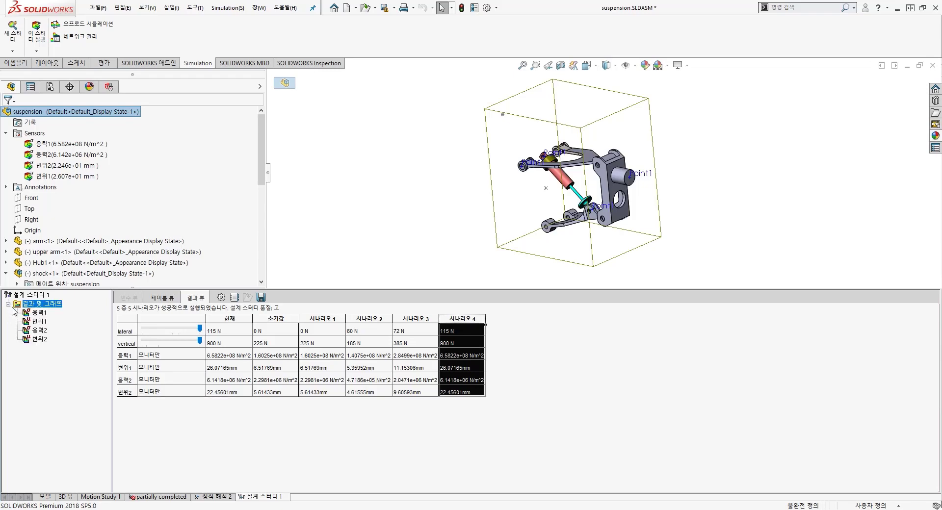
{"action": "left_click", "coordinate": [36, 314]}
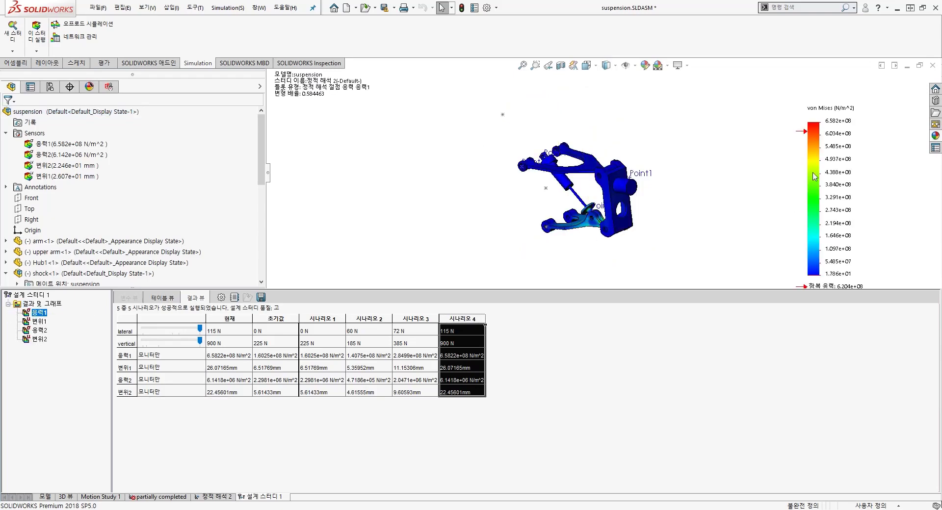
{"action": "scroll", "coordinate": [770, 135], "scroll_direction": "down", "scroll_amount": 5}
{"action": "left_click", "coordinate": [543, 176]}
{"action": "key", "text": "f"}
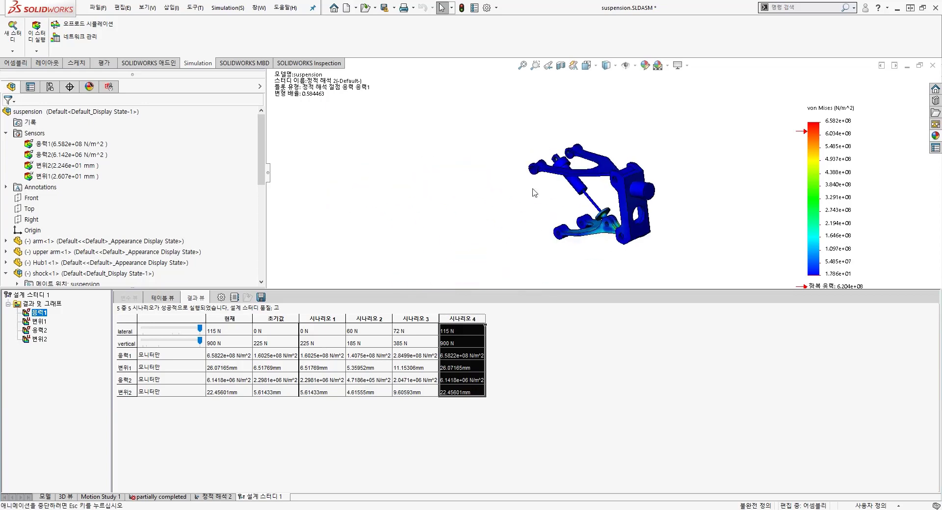
{"action": "scroll", "coordinate": [605, 254], "scroll_direction": "down", "scroll_amount": 4}
Go through the 변위1, 응력2 and 변위2 result plots for scenario 4 and inspect the suspension from another angle.
{"action": "left_click", "coordinate": [37, 322]}
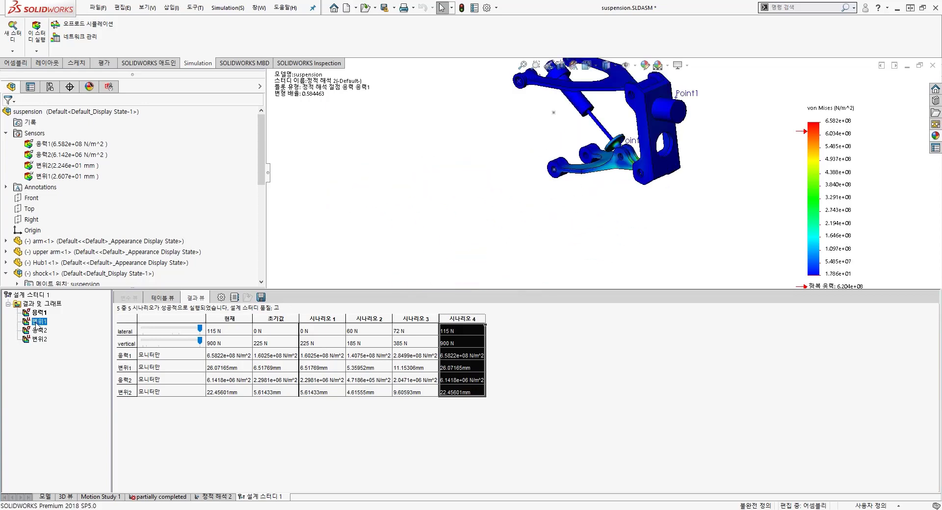
{"action": "left_click", "coordinate": [33, 330]}
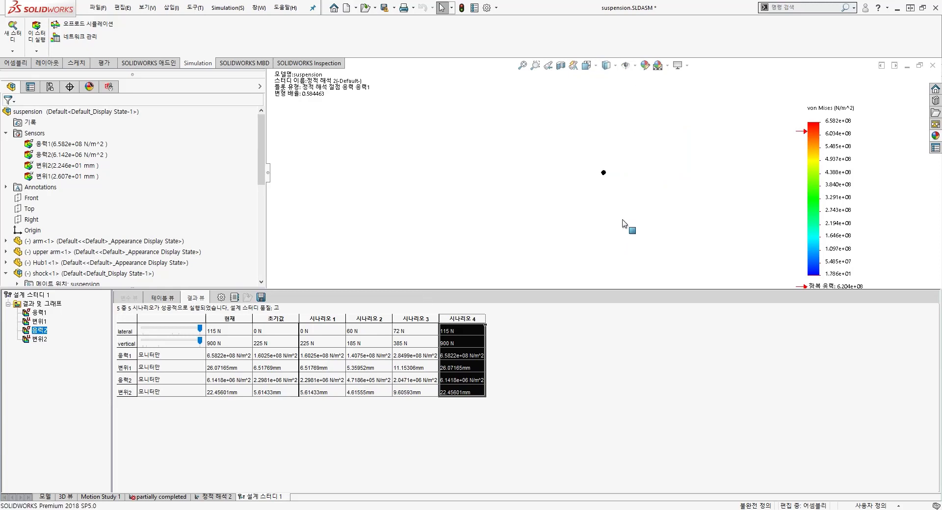
{"action": "left_click", "coordinate": [39, 339]}
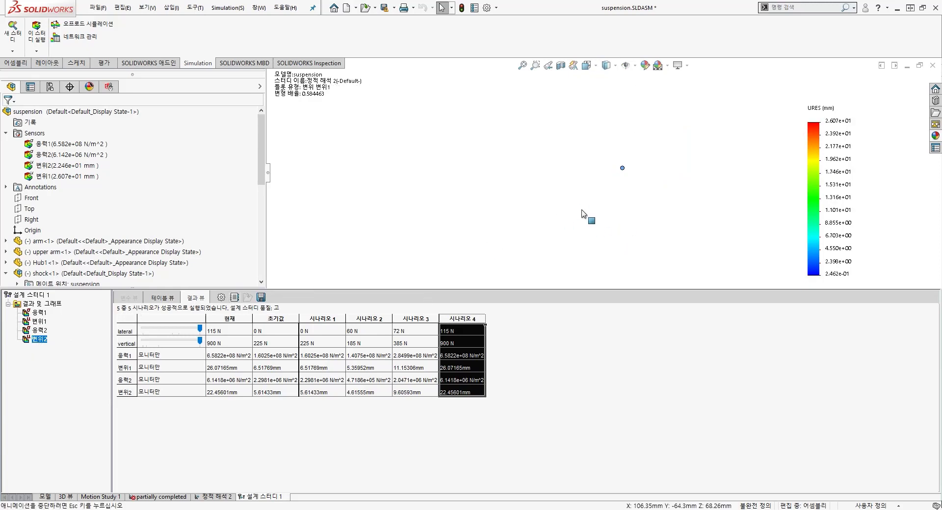
{"action": "left_click", "coordinate": [36, 331]}
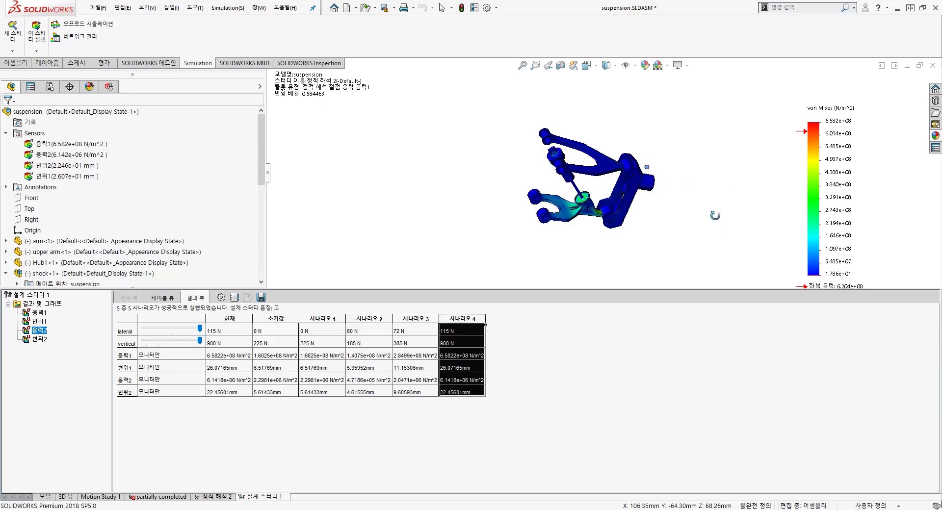
{"action": "middle_click_drag", "start_coordinate": [719, 213], "coordinate": [671, 128]}
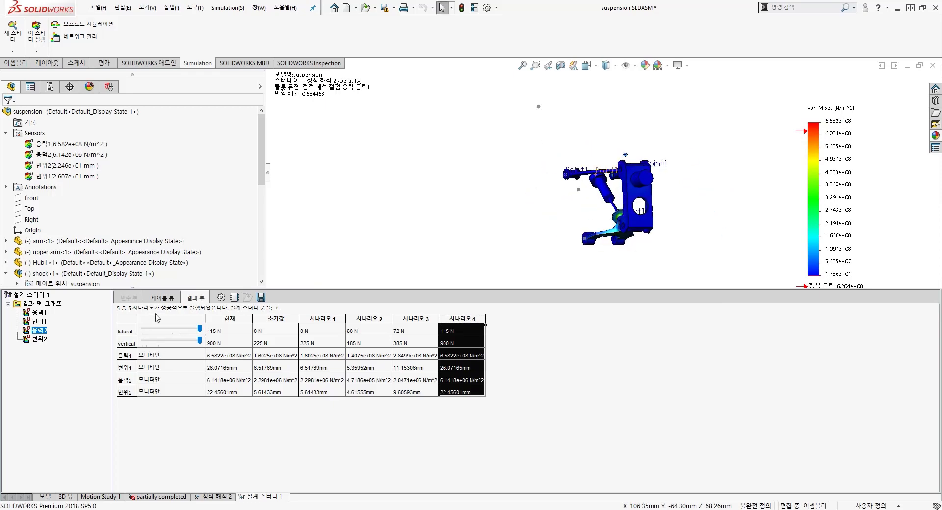
Display the 응력1 and 응력2 stress plots with scenario 3 loaded and inspect the suspension from the side.
{"action": "right_click", "coordinate": [41, 331]}
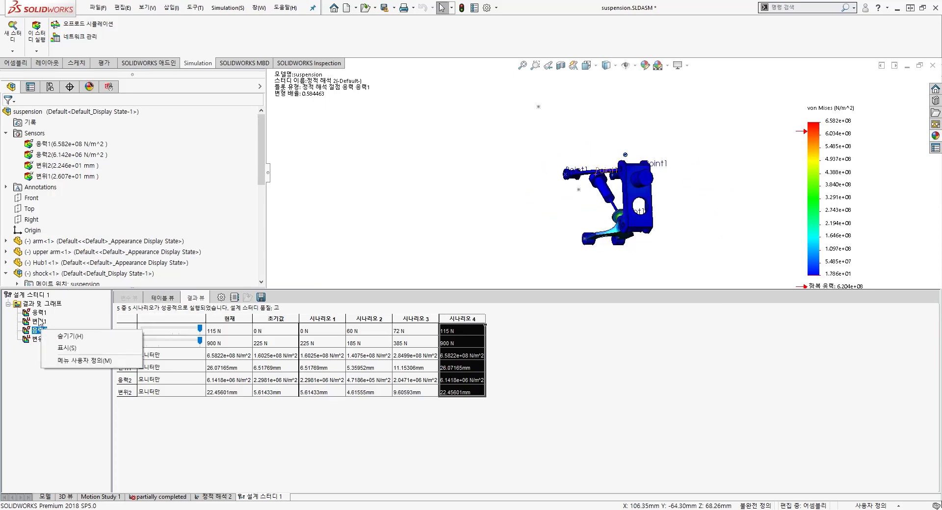
{"action": "left_click", "coordinate": [39, 320]}
{"action": "left_click", "coordinate": [39, 315]}
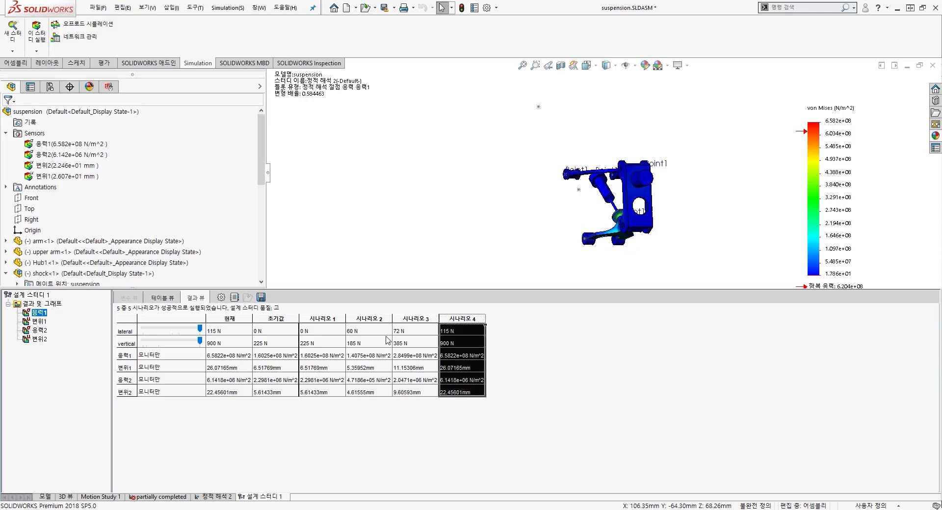
{"action": "left_click", "coordinate": [415, 319]}
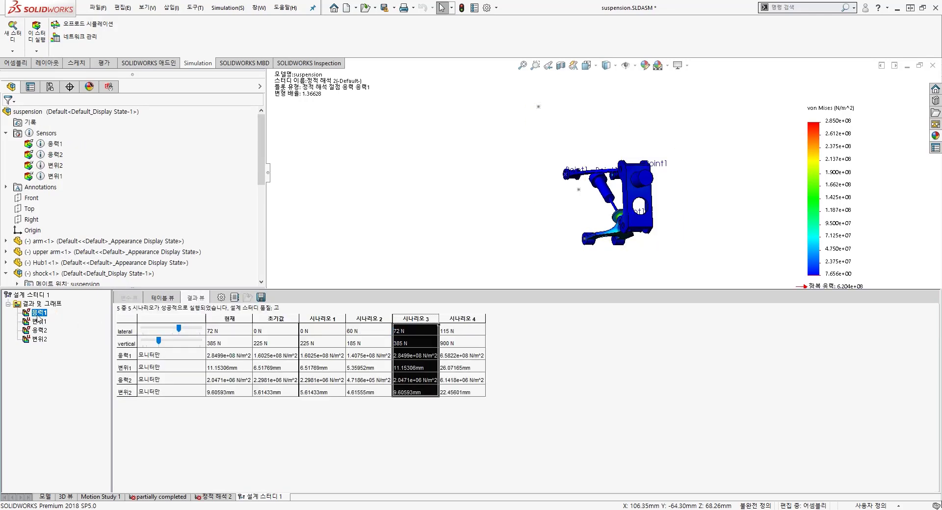
{"action": "left_click", "coordinate": [36, 331]}
{"action": "left_click", "coordinate": [456, 215]}
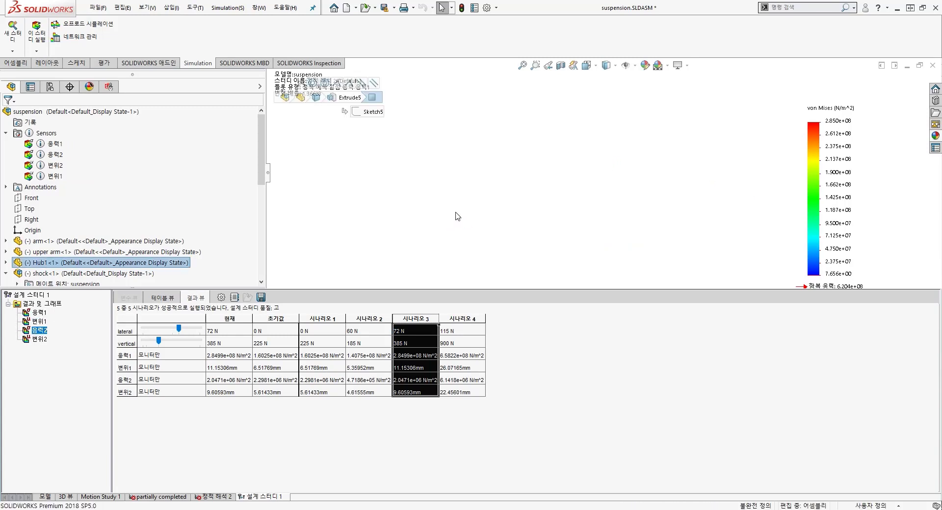
{"action": "middle_click_drag", "start_coordinate": [456, 213], "coordinate": [452, 210]}
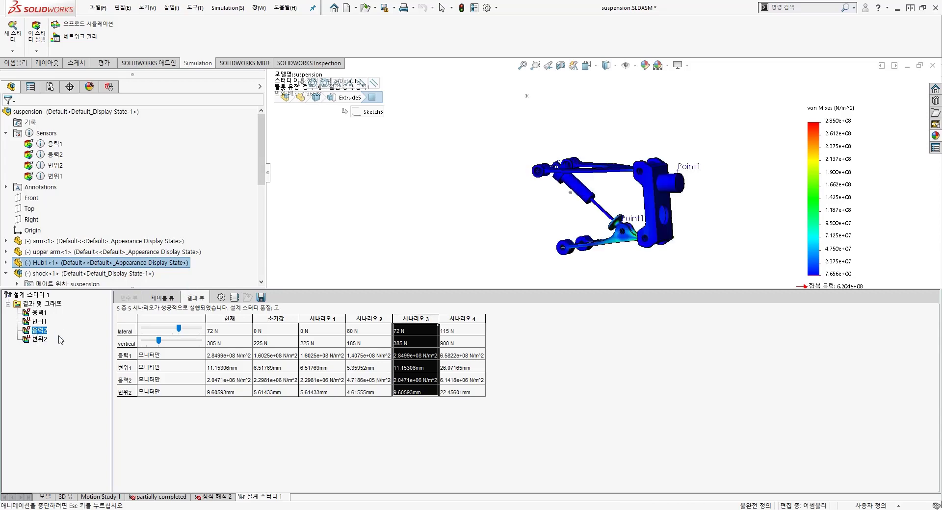
Load scenario 4 again and view its 변위1 displacement plot and 응력1 stress plot.
{"action": "left_click", "coordinate": [39, 313]}
{"action": "left_click", "coordinate": [39, 321]}
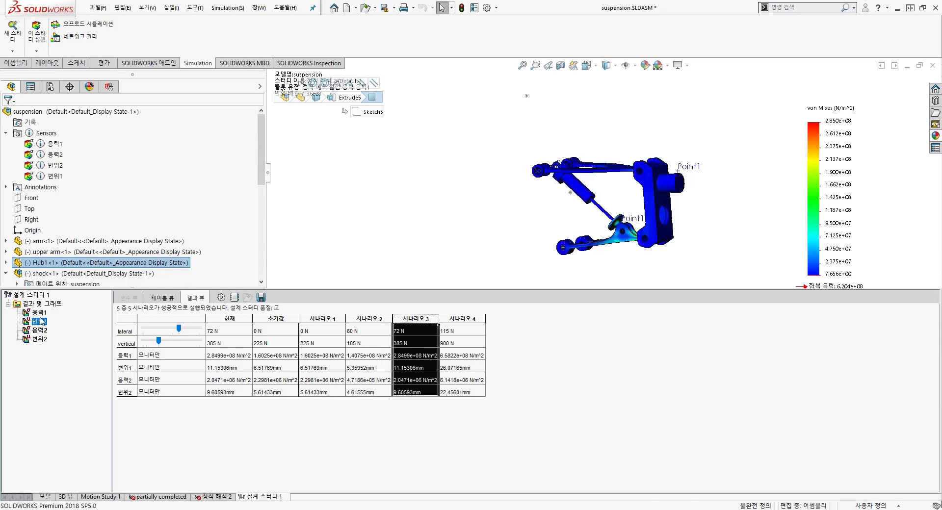
{"action": "left_click", "coordinate": [455, 319]}
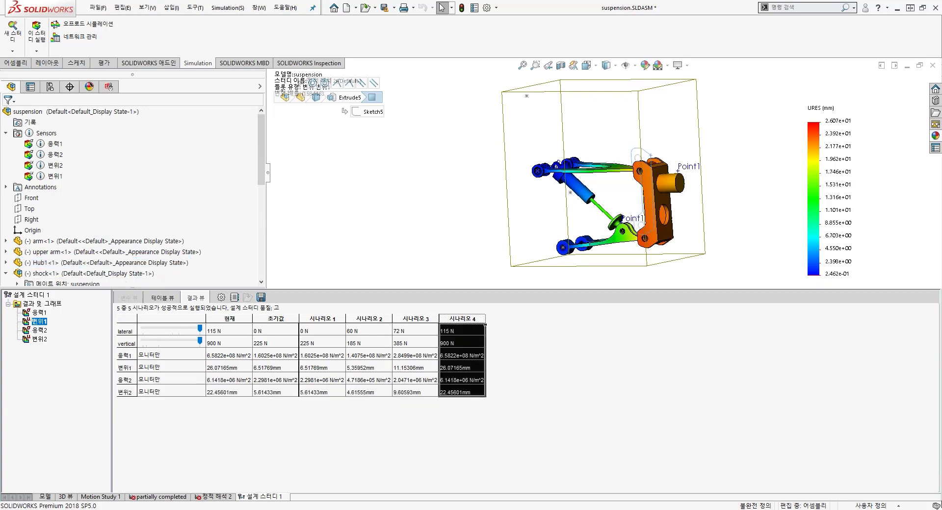
{"action": "left_click", "coordinate": [39, 313]}
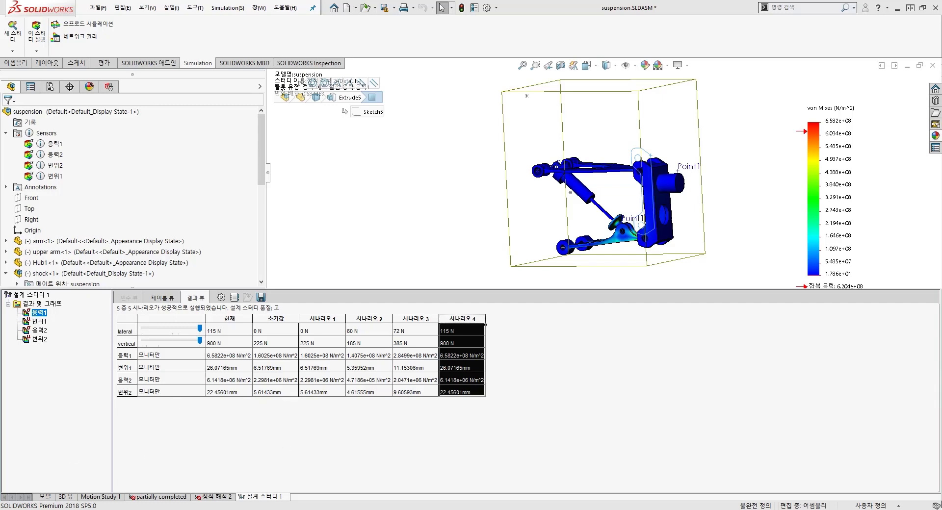
Open the parameter table of the 정적 해석 2 study and place it clear of the trees to check the vertical and lateral loads.
{"action": "left_click", "coordinate": [215, 497]}
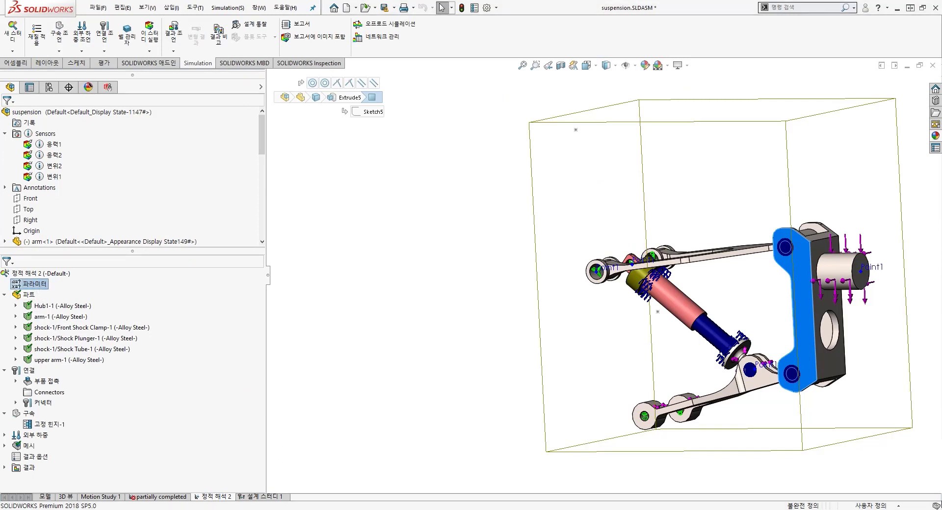
{"action": "right_click", "coordinate": [43, 287]}
{"action": "left_click", "coordinate": [54, 293]}
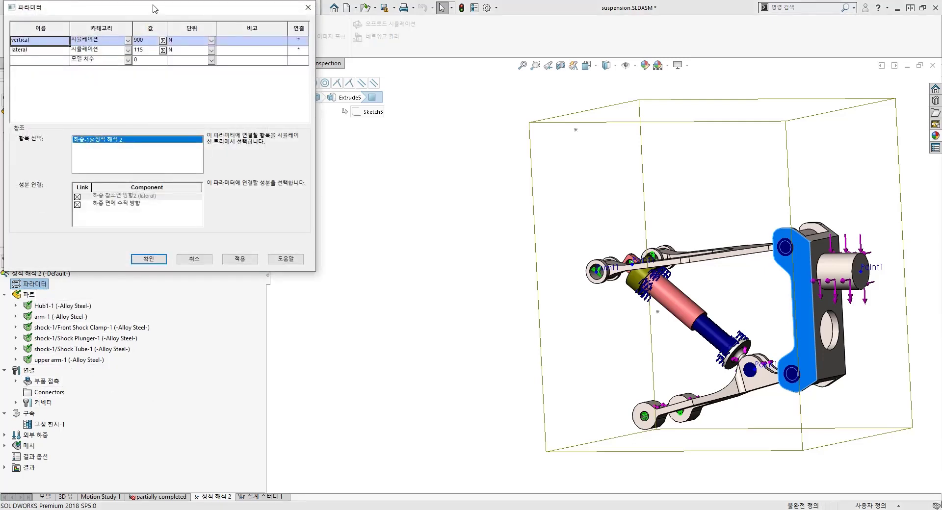
{"action": "left_click_drag", "start_coordinate": [153, 7], "coordinate": [434, 186]}
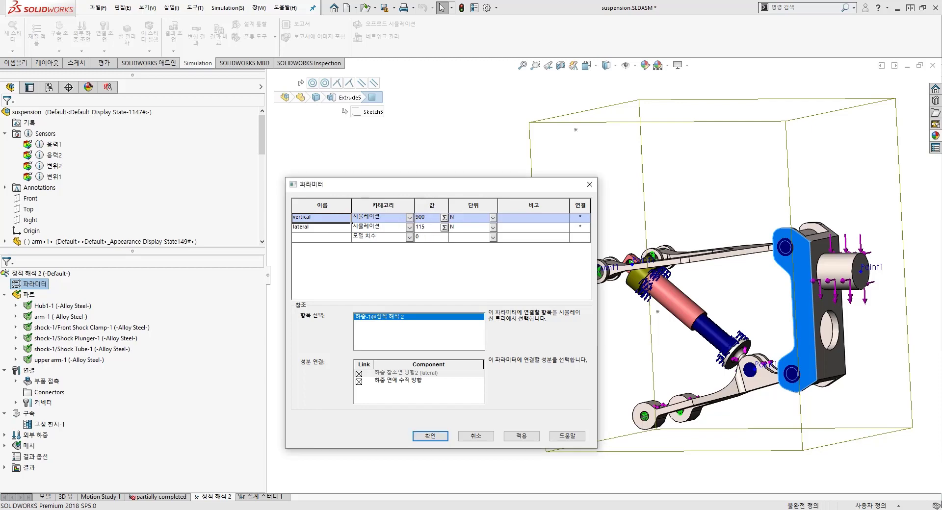
Add a model dimension parameter named arm_thickness in the third row of the parameter table.
{"action": "left_click", "coordinate": [325, 240]}
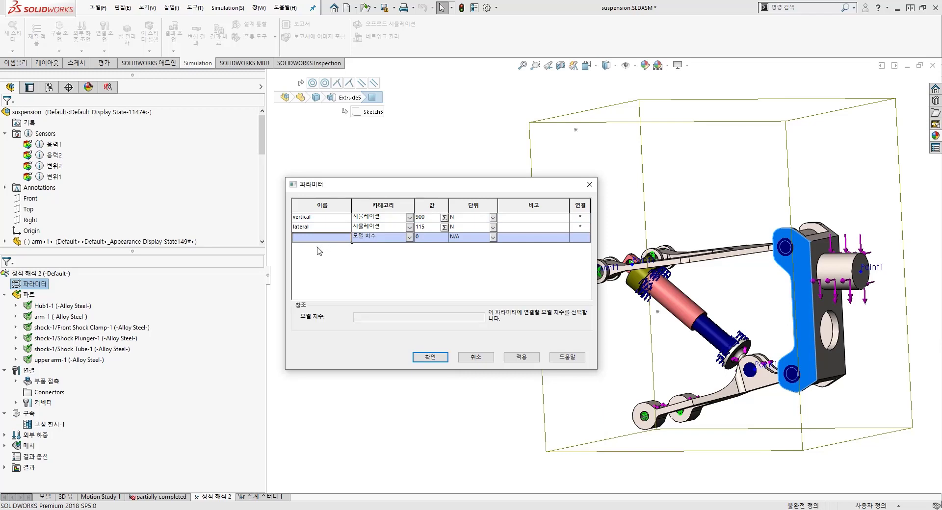
{"action": "type", "text": "arm"}
{"action": "type", "text": "_thickness"}
{"action": "left_click", "coordinate": [438, 235]}
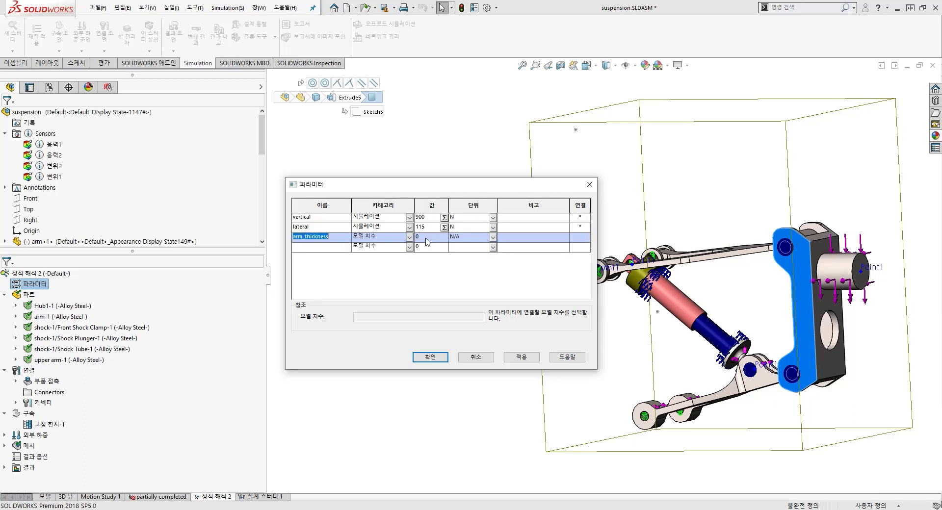
{"action": "left_click", "coordinate": [483, 241]}
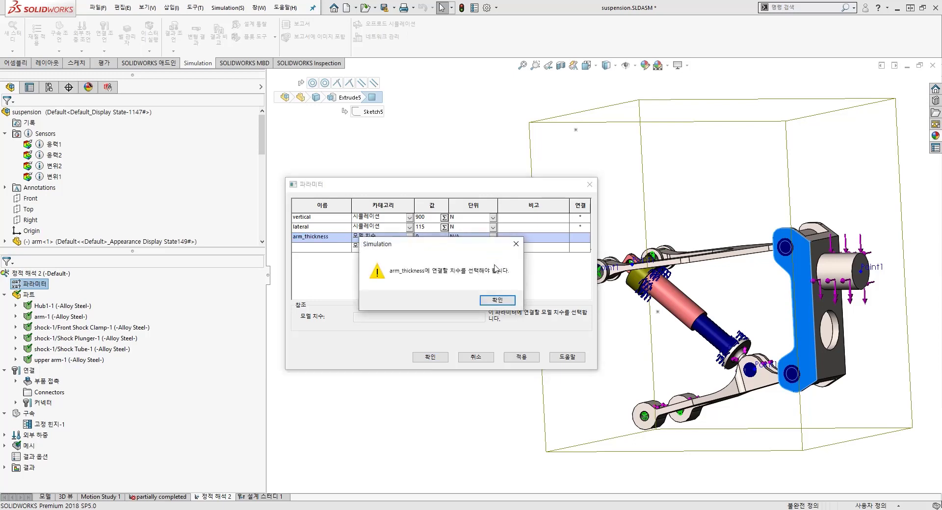
{"action": "left_click", "coordinate": [487, 299]}
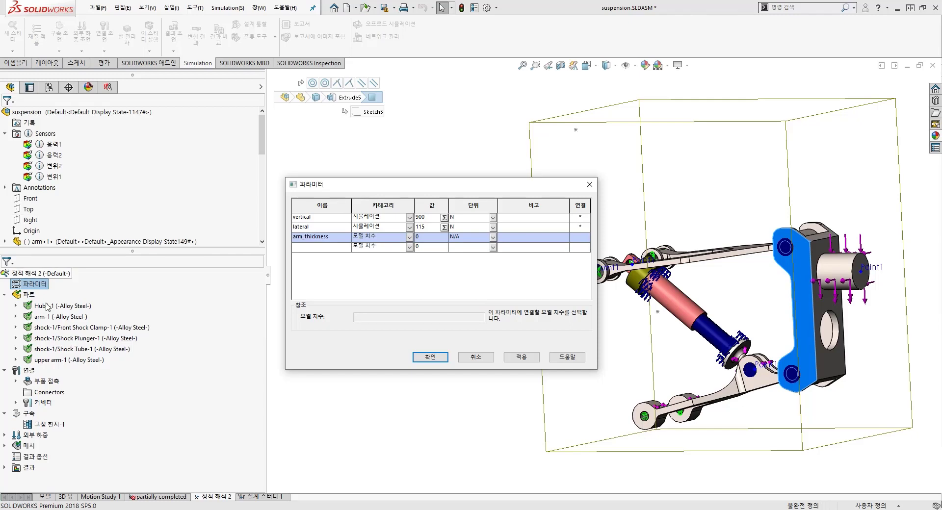
Show the lower arm's Extrude2 dimensions in the model and link its 3 mm thickness dimension to arm_thickness.
{"action": "scroll", "coordinate": [126, 427], "scroll_direction": "down", "scroll_amount": 4}
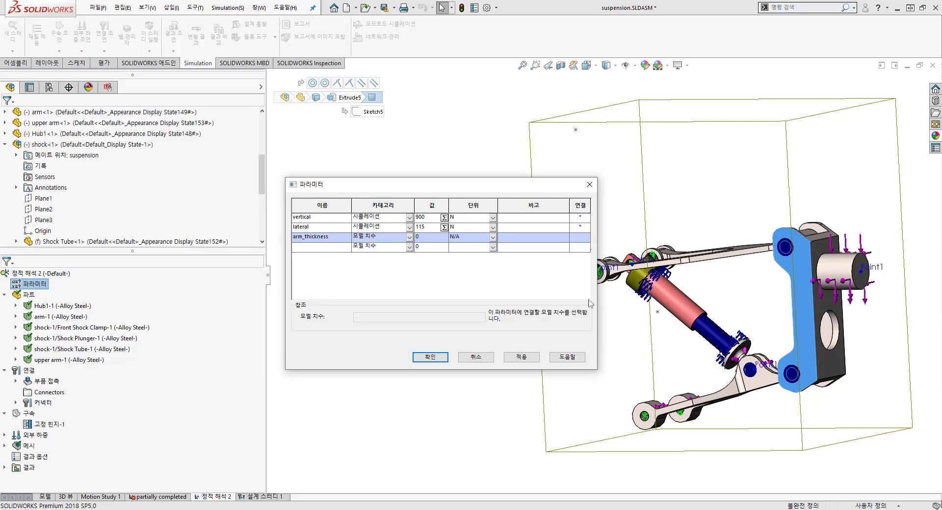
{"action": "scroll", "coordinate": [549, 312], "scroll_direction": "down", "scroll_amount": 5}
{"action": "left_click", "coordinate": [430, 241]}
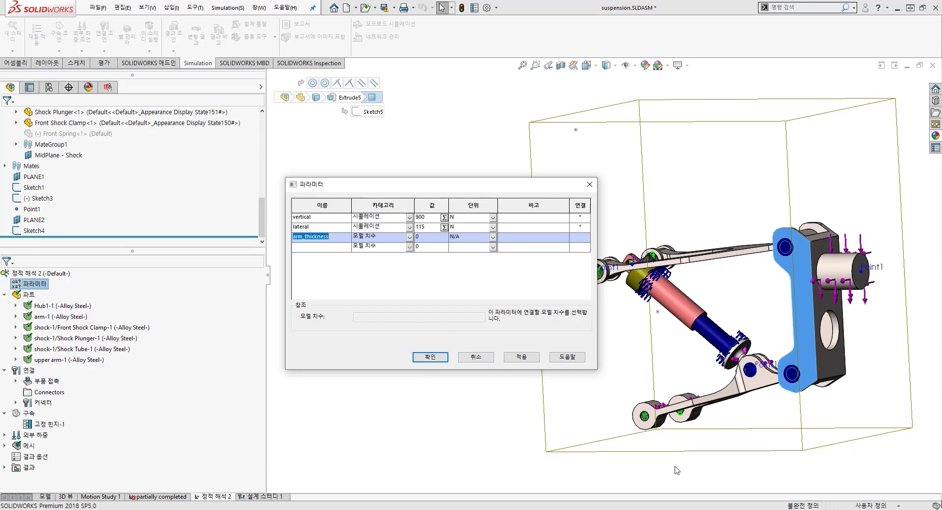
{"action": "middle_click_drag", "start_coordinate": [677, 471], "coordinate": [670, 403]}
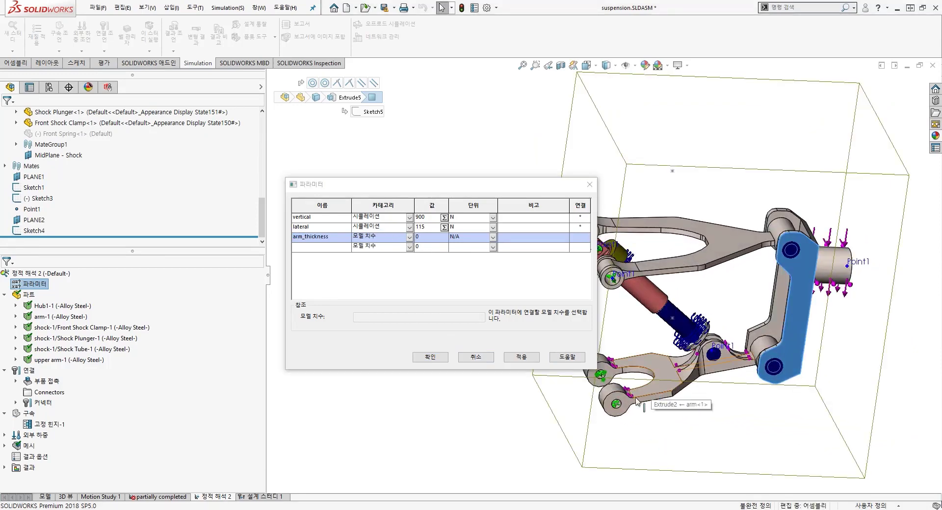
{"action": "left_click", "coordinate": [674, 392]}
{"action": "double_click", "coordinate": [666, 372]}
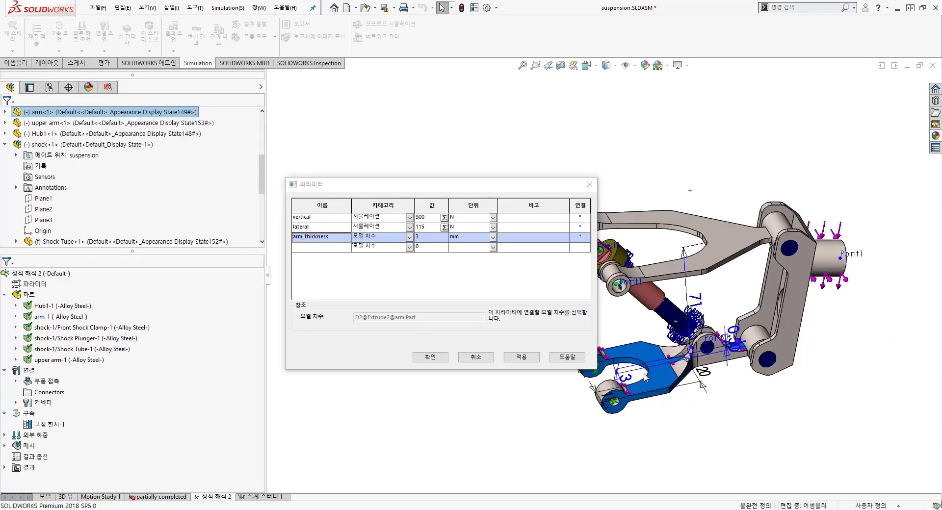
Try to pick the arm's 3 mm dimension for arm_thickness again, and delete that parameter from the table.
{"action": "left_click", "coordinate": [421, 237]}
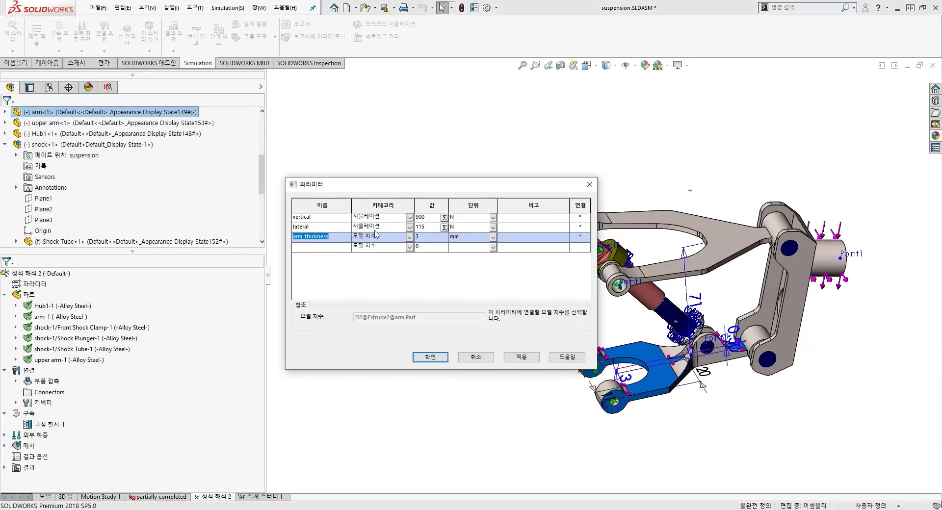
{"action": "left_click", "coordinate": [624, 378]}
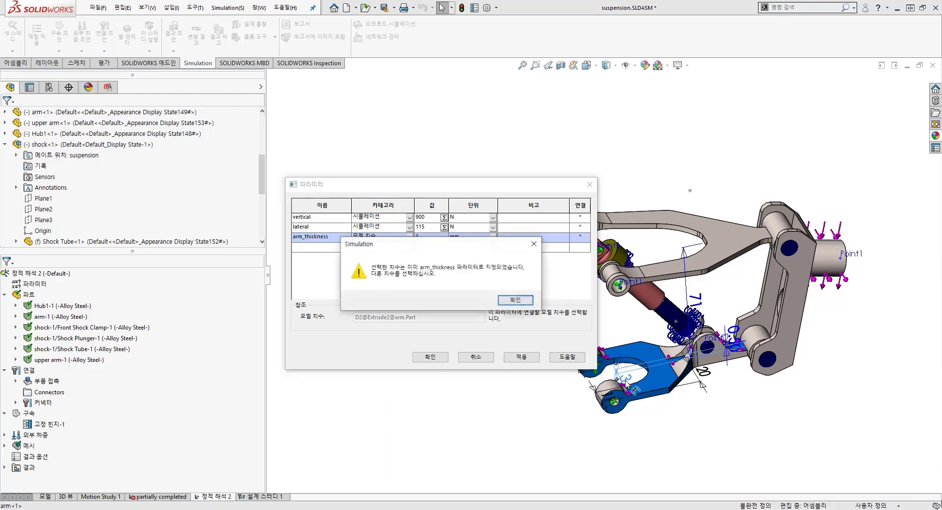
{"action": "left_click", "coordinate": [512, 300]}
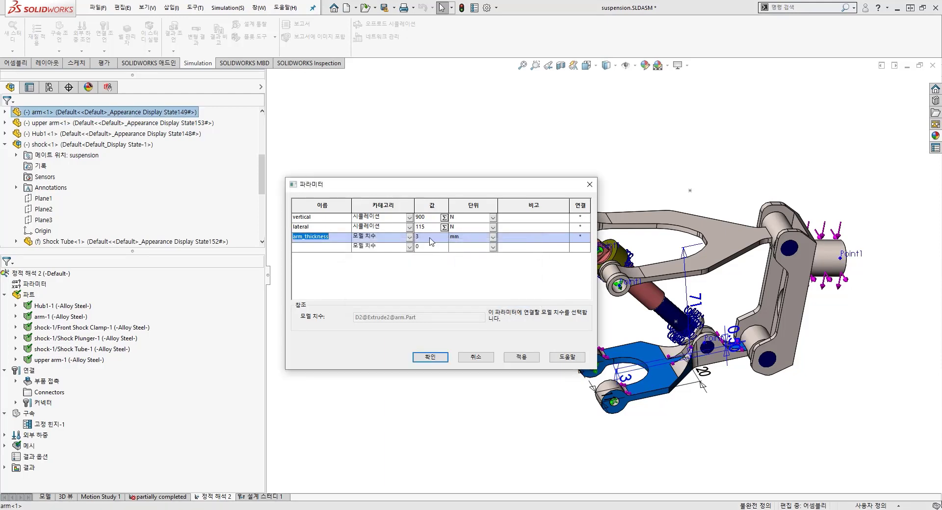
{"action": "key", "text": "Delete"}
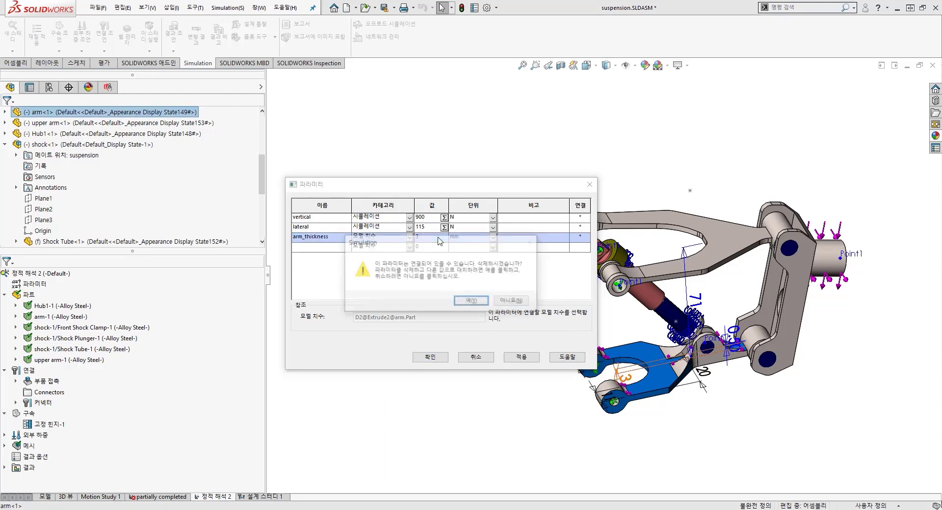
{"action": "left_click", "coordinate": [471, 300]}
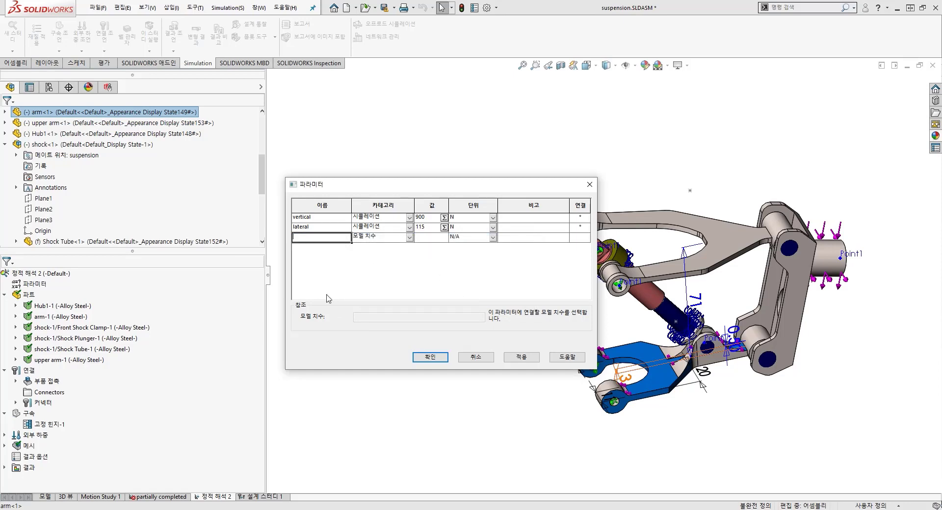
Add a model dimension parameter arm_thickness linked to the lower arm's 3 mm Extrude2 dimension and accept the parameter table.
{"action": "type", "text": "arm_thickness"}
{"action": "left_click", "coordinate": [431, 236]}
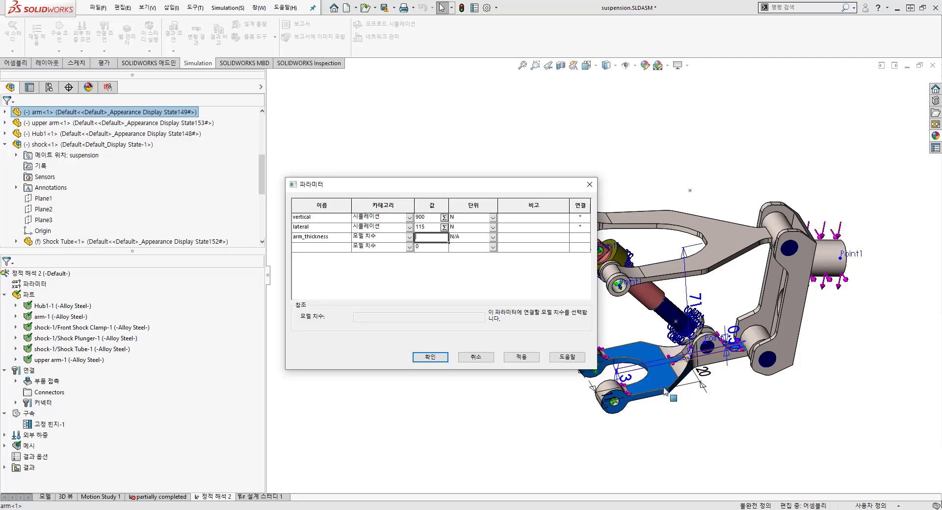
{"action": "double_click", "coordinate": [636, 349]}
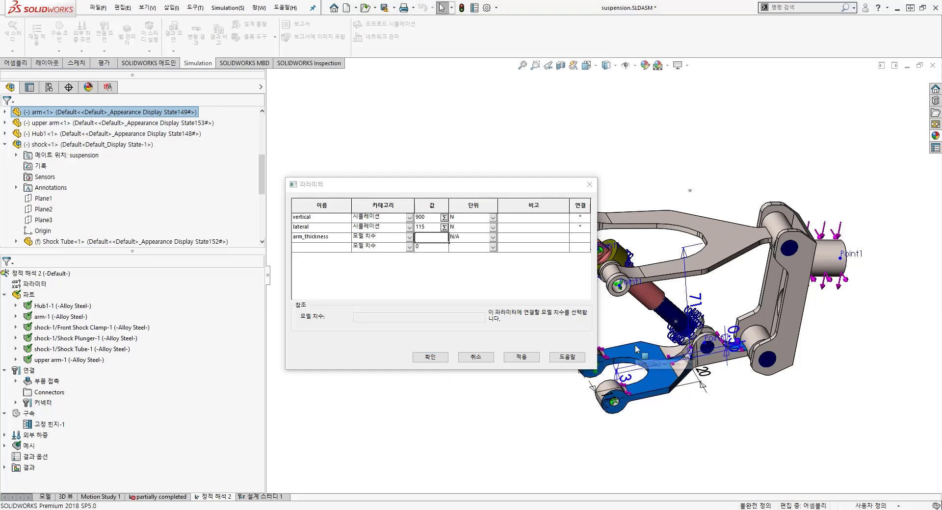
{"action": "left_click", "coordinate": [624, 378]}
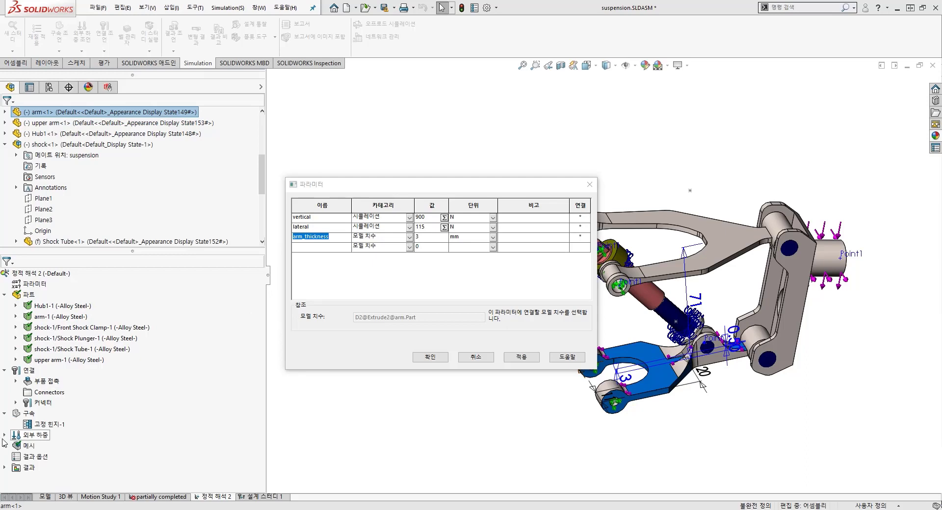
{"action": "left_click", "coordinate": [430, 360]}
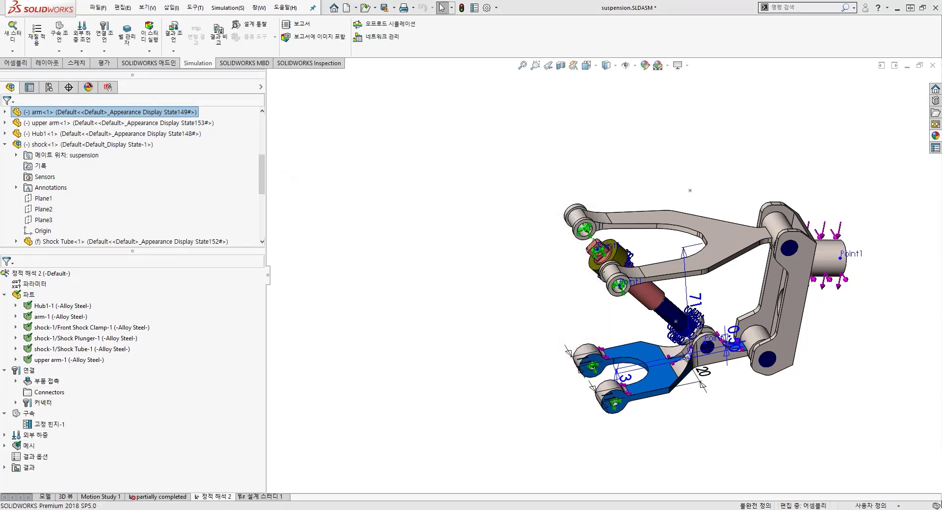
{"action": "left_click", "coordinate": [34, 436]}
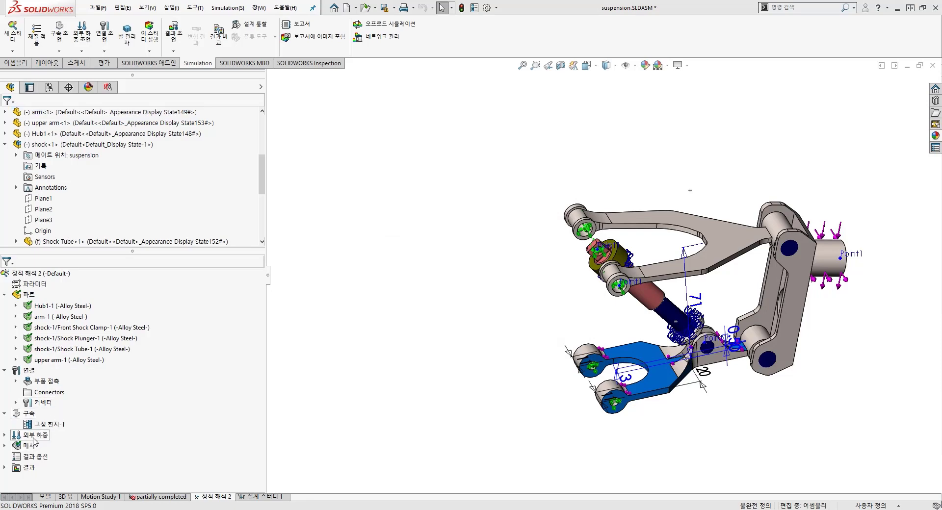
{"action": "right_click", "coordinate": [33, 438]}
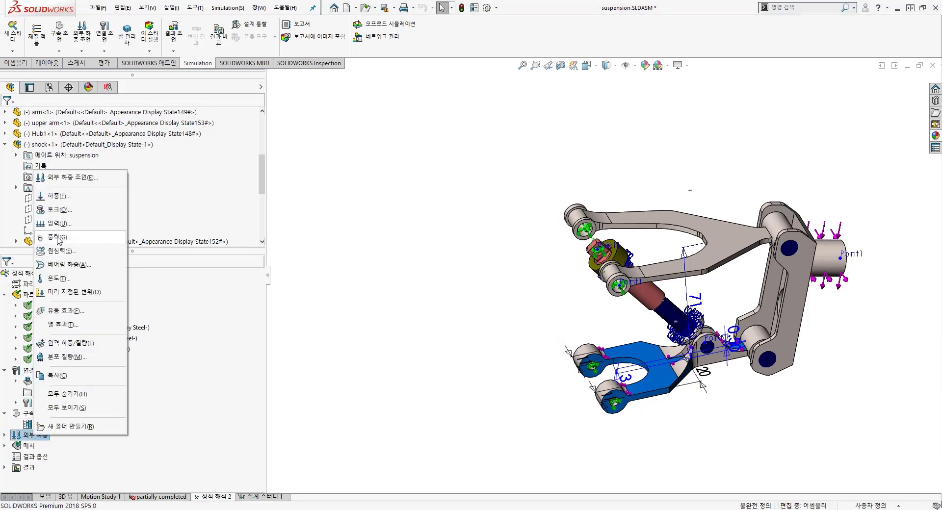
{"action": "left_click", "coordinate": [58, 197]}
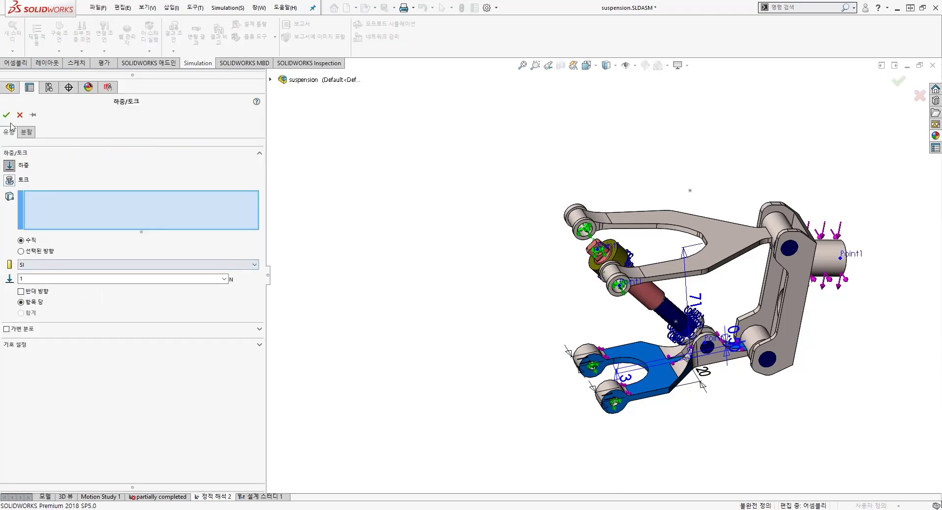
{"action": "left_click", "coordinate": [19, 115]}
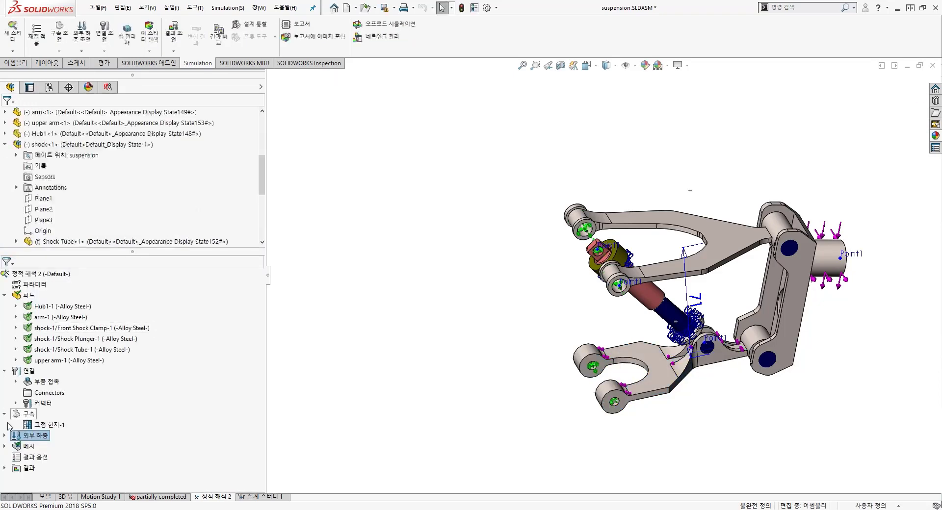
Edit the hub load 하중-1 and unlink both the 115 N lateral and 900 N vertical force values from their parameters.
{"action": "left_click", "coordinate": [4, 435]}
{"action": "left_click", "coordinate": [30, 446]}
{"action": "right_click", "coordinate": [28, 448]}
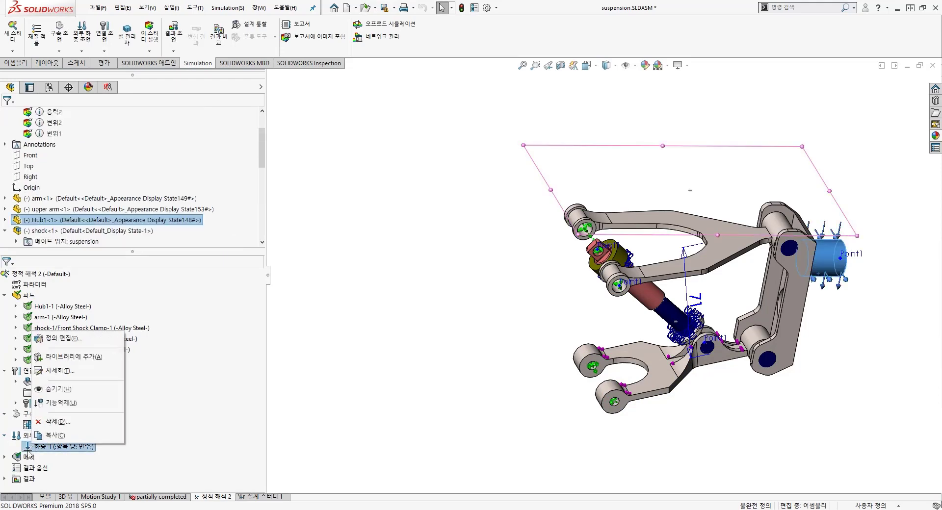
{"action": "left_click", "coordinate": [63, 338]}
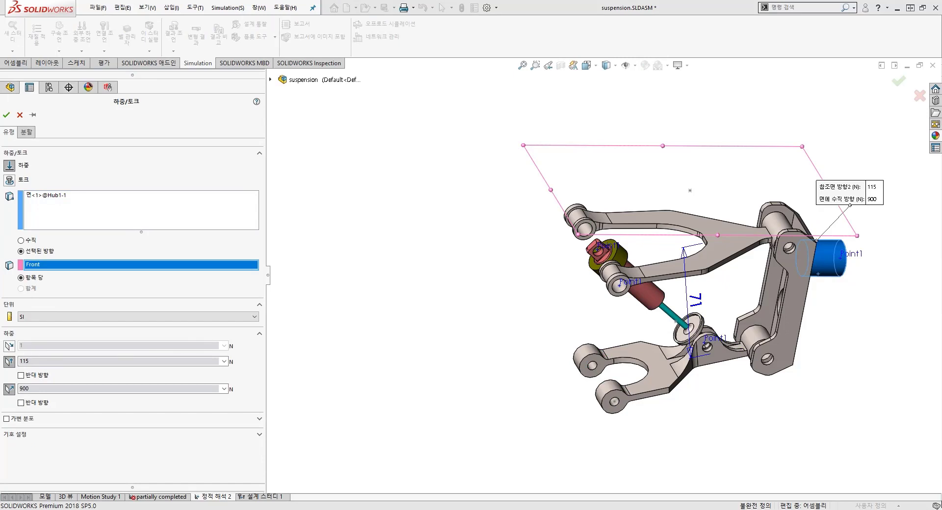
{"action": "left_click", "coordinate": [224, 362]}
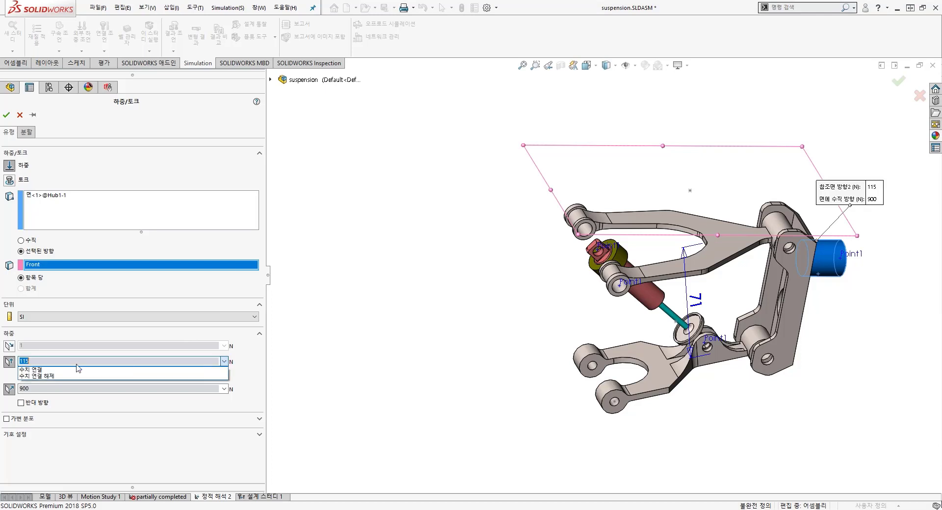
{"action": "left_click", "coordinate": [74, 376]}
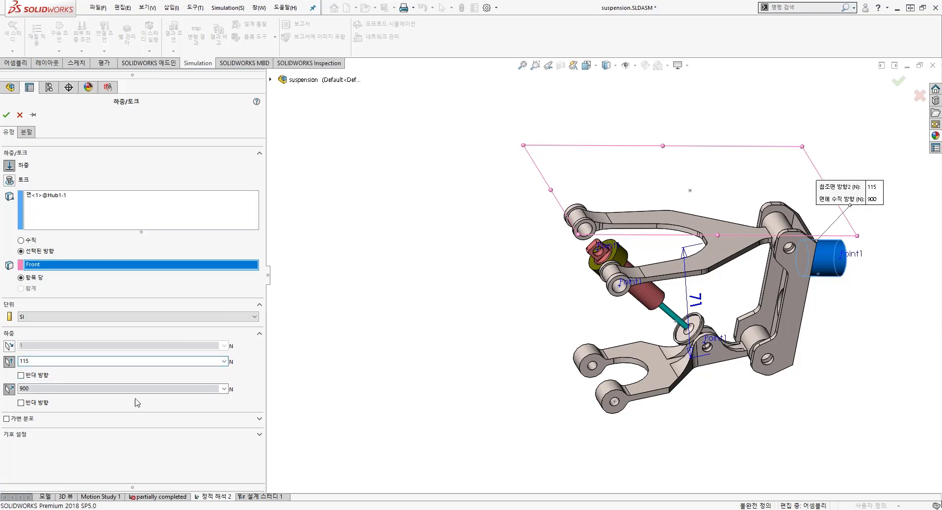
{"action": "left_click", "coordinate": [222, 390]}
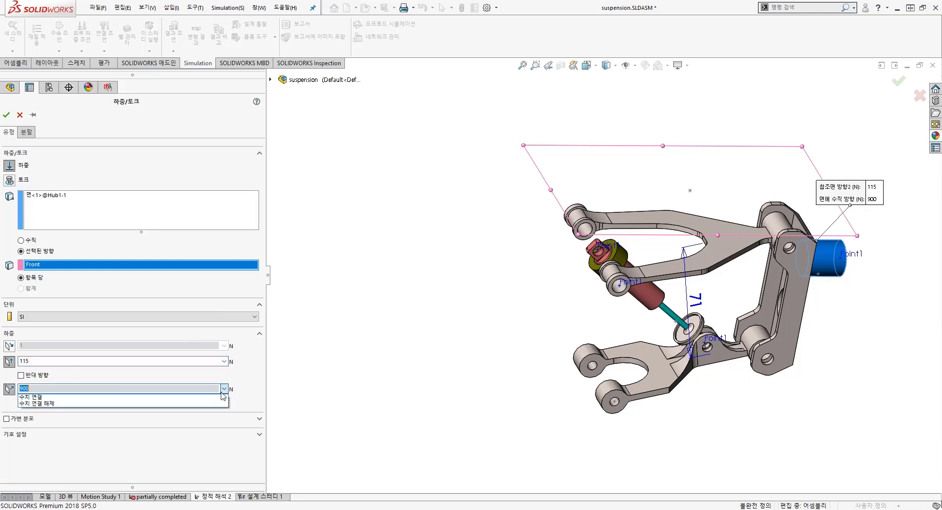
{"action": "left_click", "coordinate": [117, 403]}
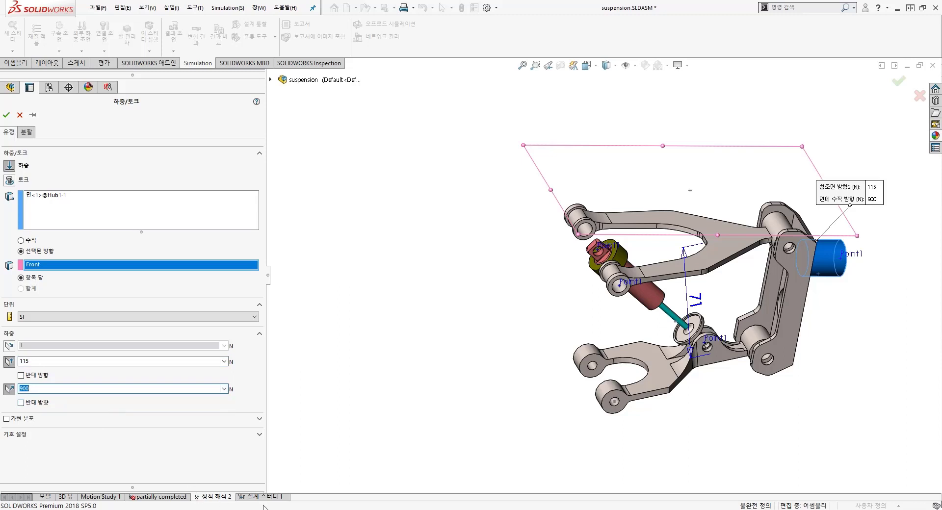
{"action": "left_click", "coordinate": [153, 440]}
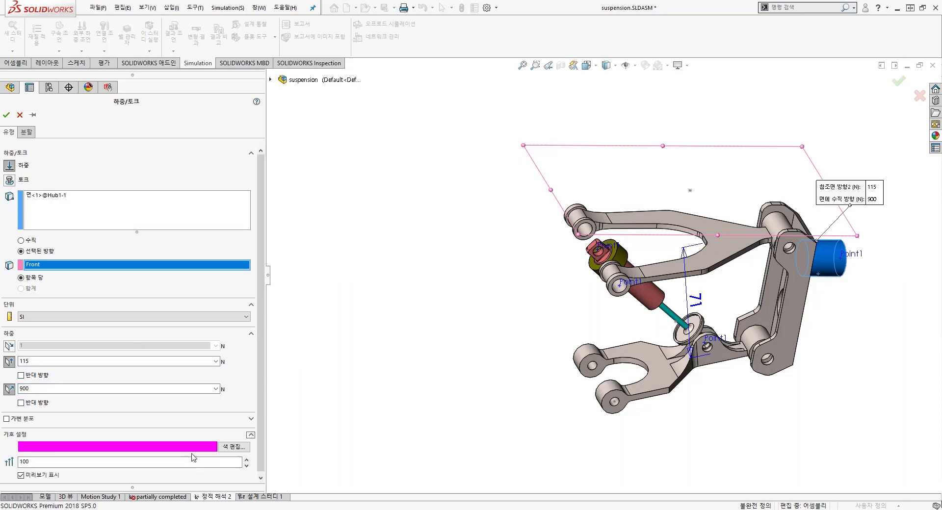
{"action": "left_click", "coordinate": [196, 436]}
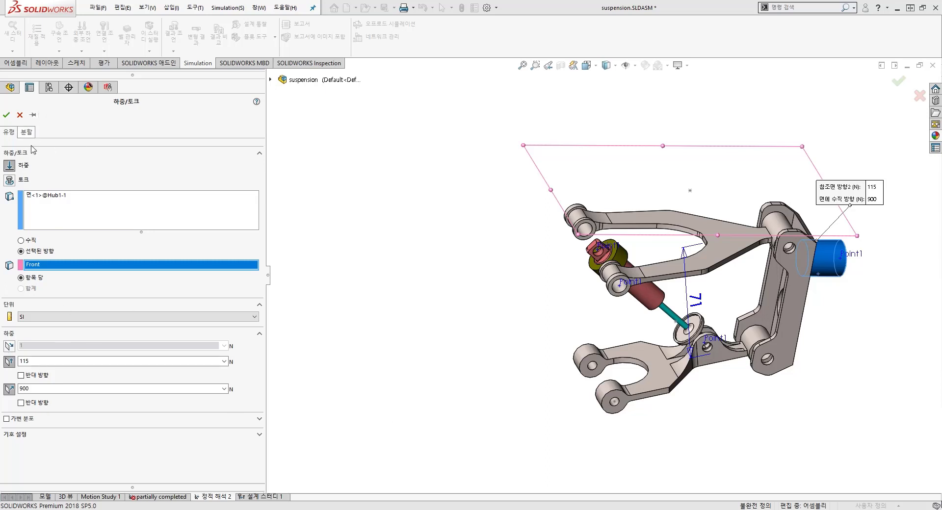
{"action": "left_click", "coordinate": [5, 116]}
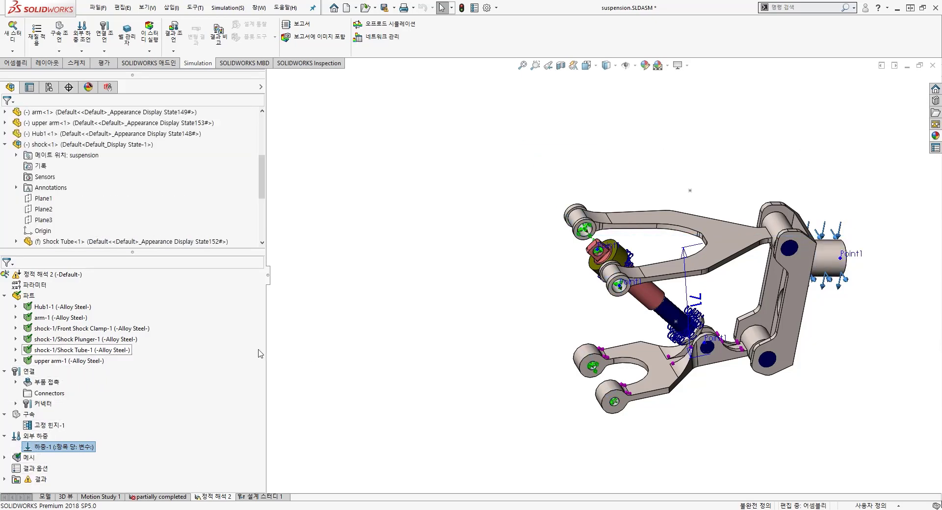
Create a new design study for the suspension assembly.
{"action": "left_click", "coordinate": [328, 349]}
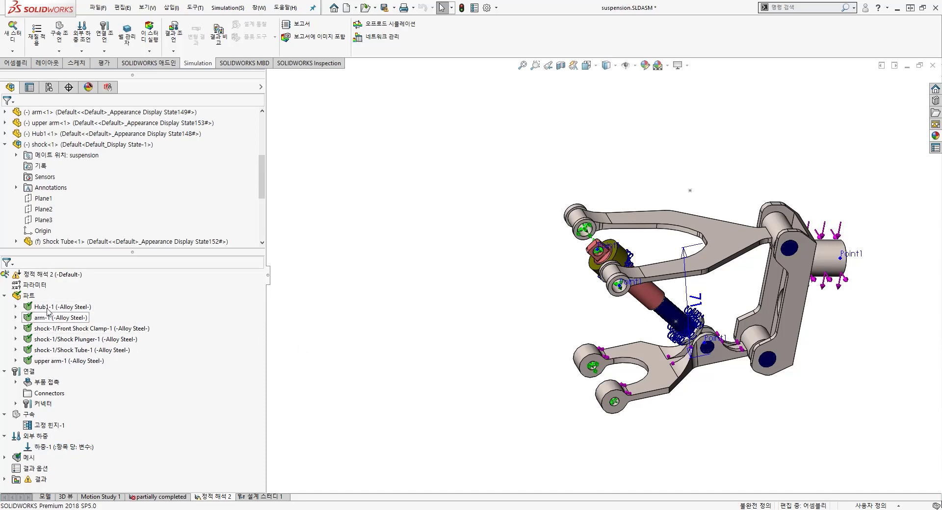
{"action": "left_click", "coordinate": [13, 51]}
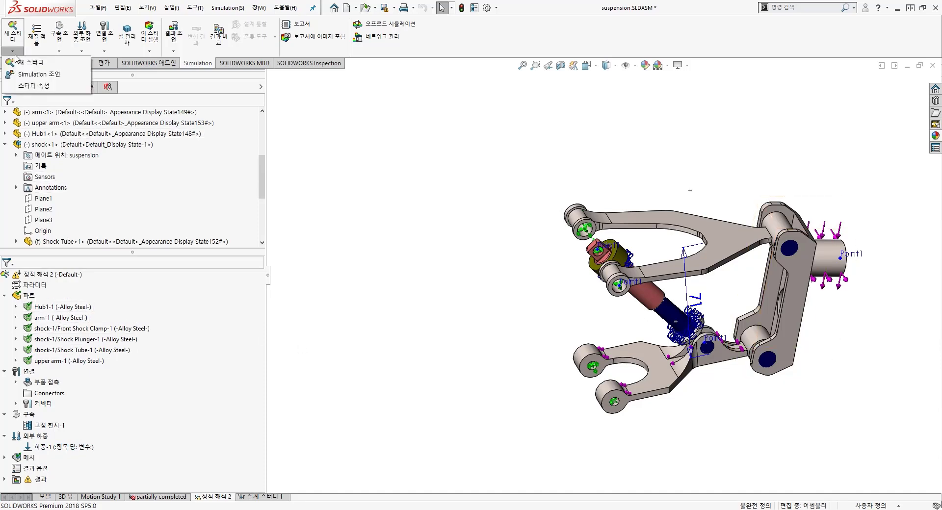
{"action": "left_click", "coordinate": [344, 147]}
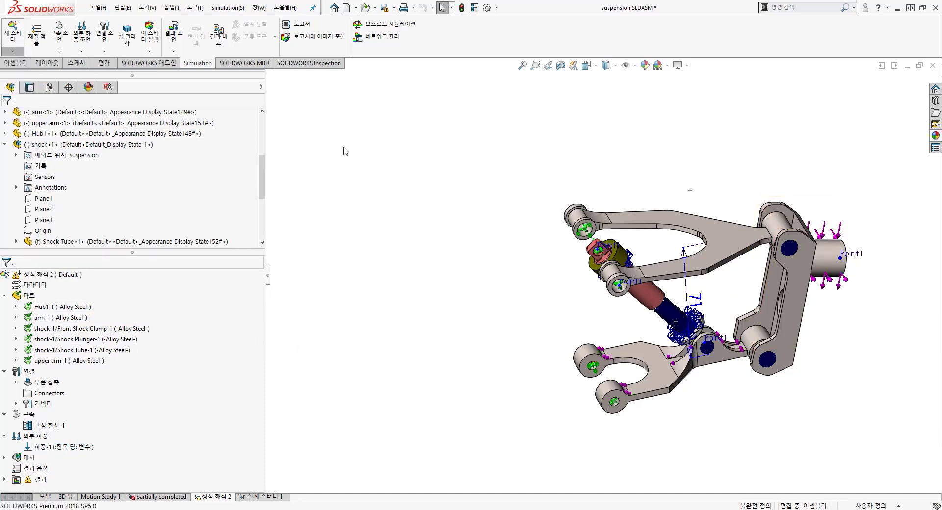
{"action": "left_click", "coordinate": [103, 63]}
{"action": "left_click", "coordinate": [12, 51]}
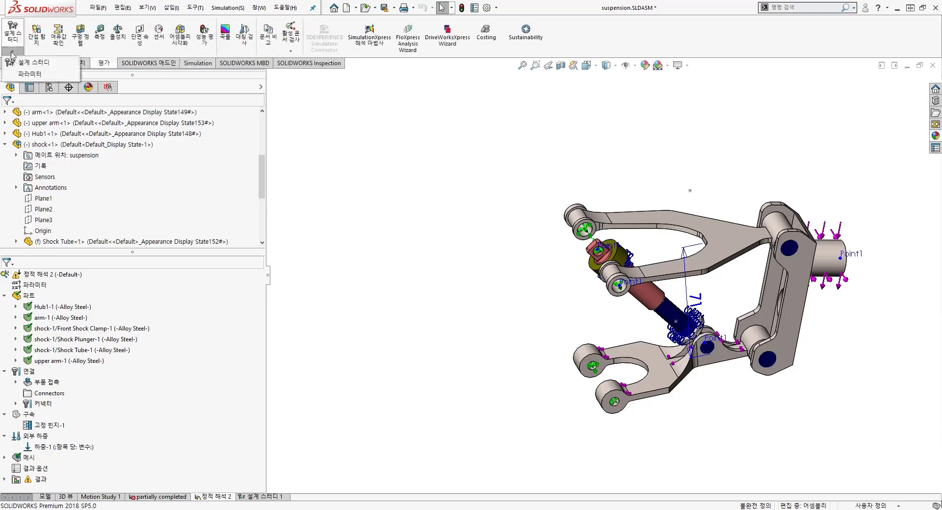
{"action": "left_click", "coordinate": [15, 64]}
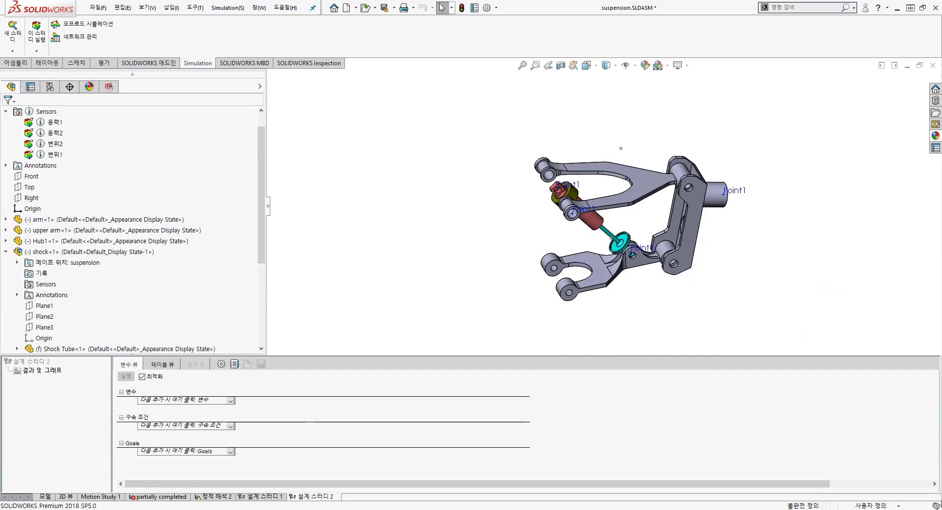
Add arm_thickness as a variable of the new design study, keeping its type as range with step (범위(스텝)).
{"action": "left_click", "coordinate": [178, 400]}
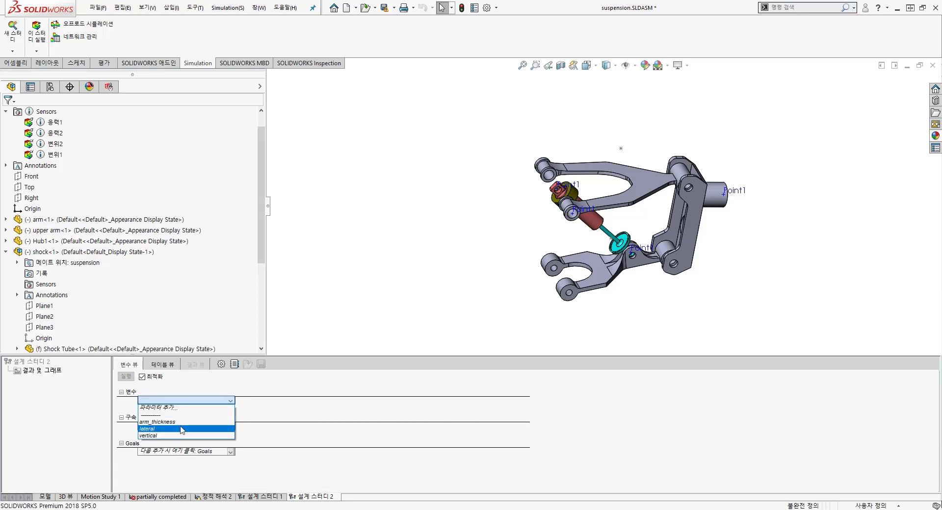
{"action": "left_click", "coordinate": [182, 422]}
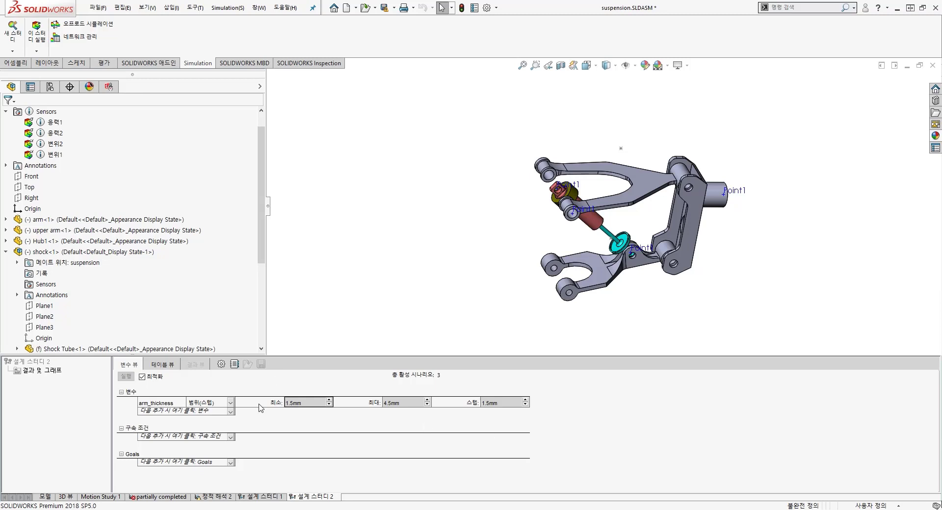
{"action": "left_click", "coordinate": [220, 402]}
{"action": "left_click", "coordinate": [219, 402]}
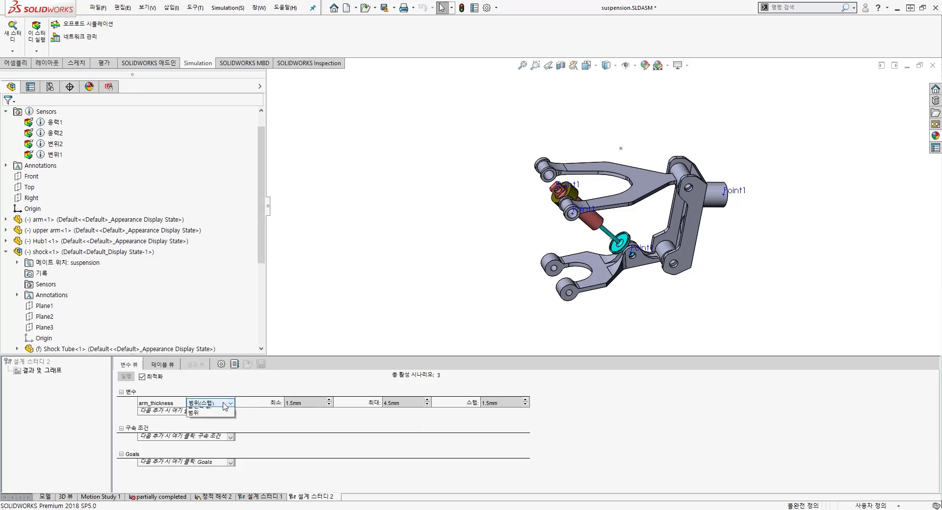
{"action": "left_click", "coordinate": [219, 403]}
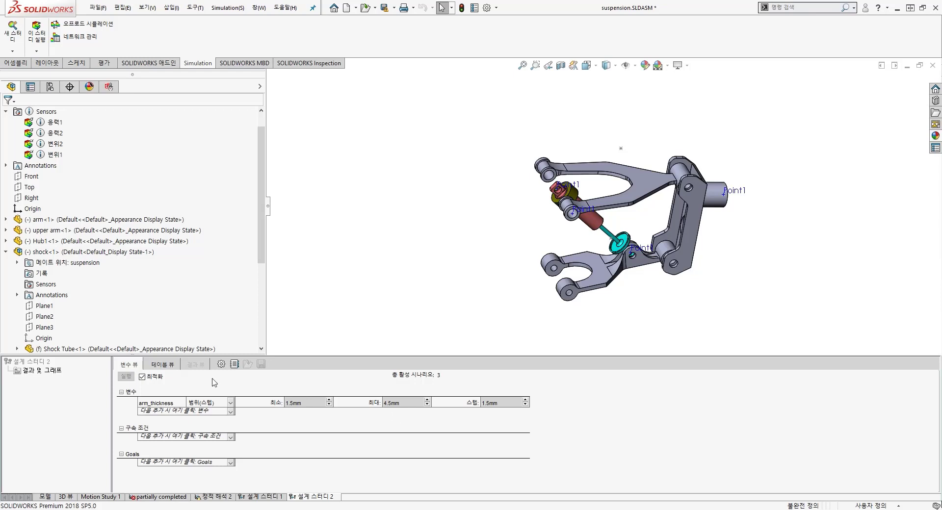
Set the arm_thickness range's maximum to 8 mm and its step to 0.5 mm.
{"action": "left_click", "coordinate": [407, 403]}
{"action": "left_click", "coordinate": [406, 405]}
{"action": "left_click", "coordinate": [406, 404]}
{"action": "type", "text": "8"}
{"action": "key", "text": "Return"}
{"action": "left_click", "coordinate": [503, 402]}
{"action": "type", "text": "0.5"}
{"action": "left_click", "coordinate": [488, 274]}
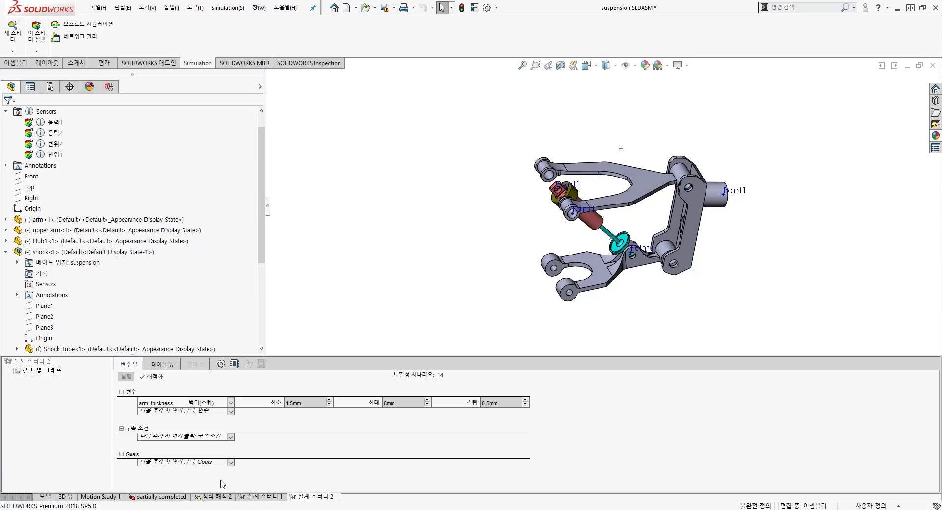
Add the stress sensor 응력1 as a monitor-only constraint evaluated from the study 정적 해석 2.
{"action": "left_click", "coordinate": [209, 437]}
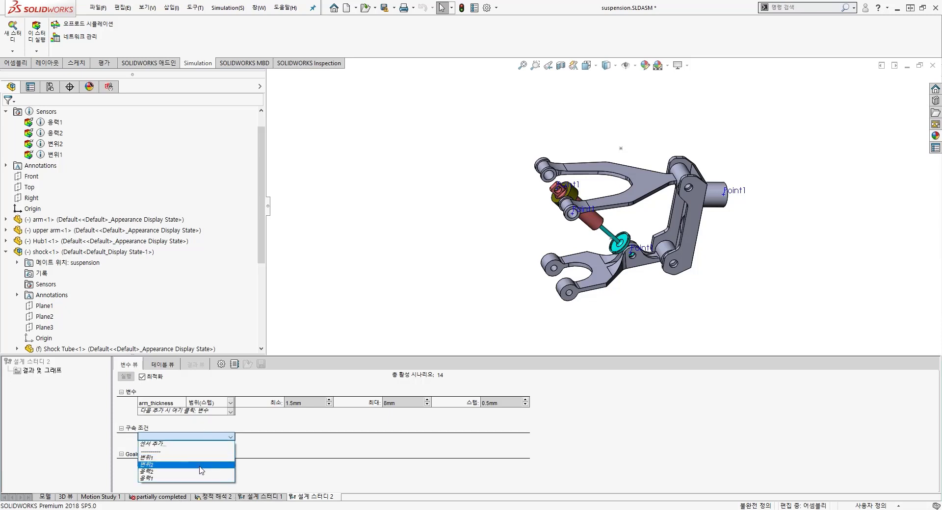
{"action": "left_click", "coordinate": [206, 478]}
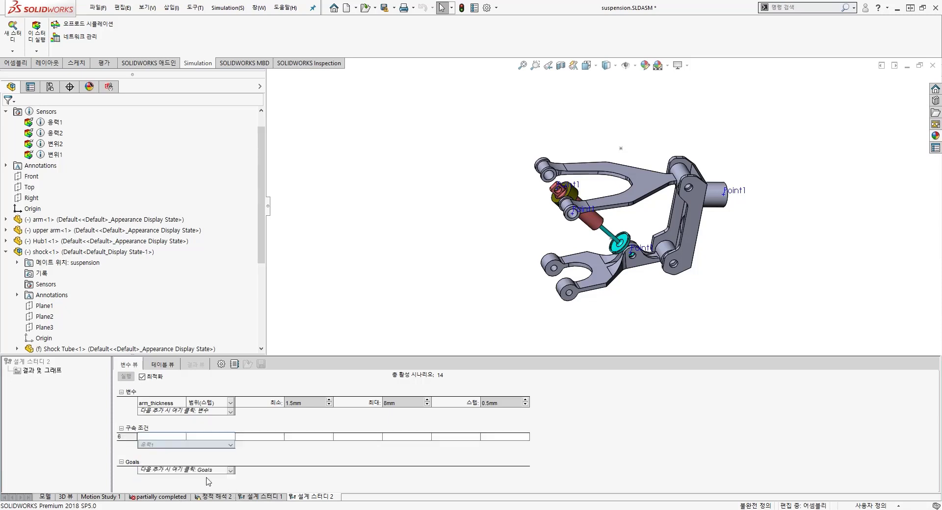
{"action": "left_click", "coordinate": [211, 439]}
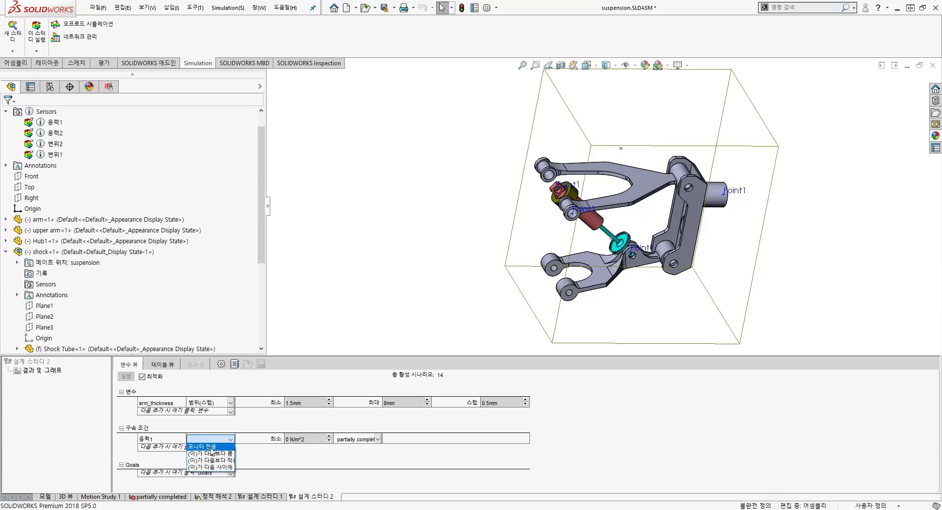
{"action": "left_click", "coordinate": [202, 446]}
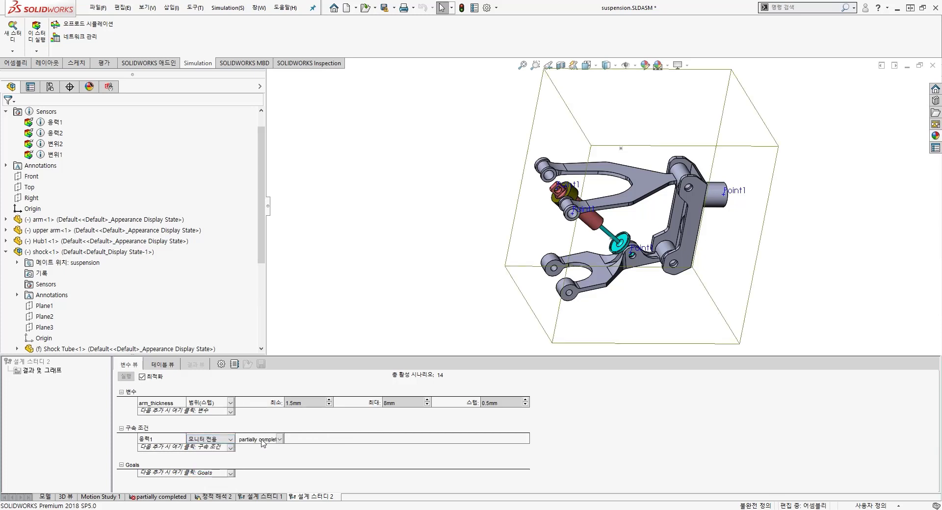
{"action": "left_click", "coordinate": [263, 439]}
{"action": "left_click", "coordinate": [262, 452]}
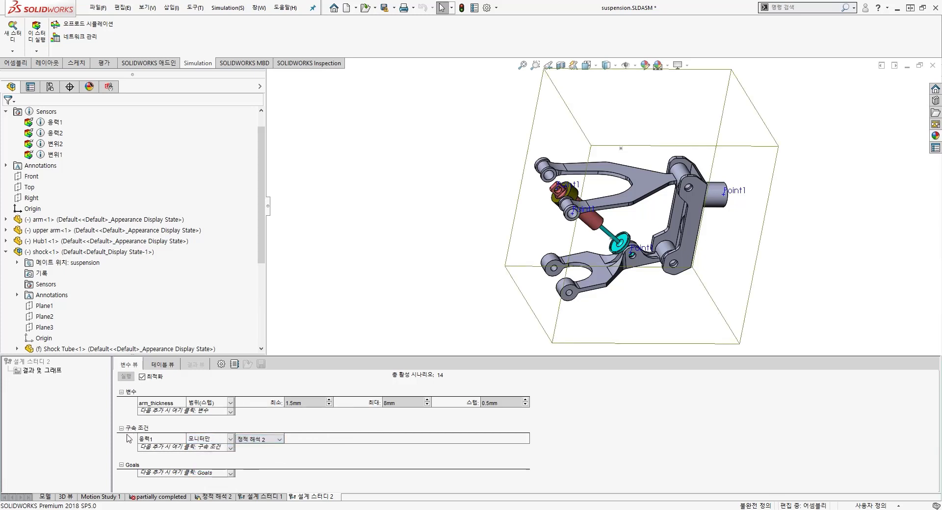
{"action": "left_click", "coordinate": [143, 447]}
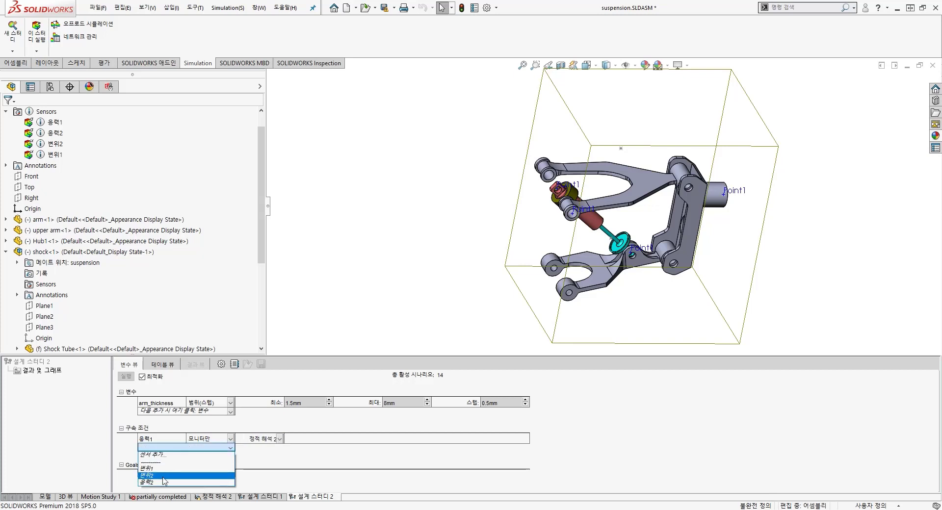
{"action": "left_click", "coordinate": [163, 482]}
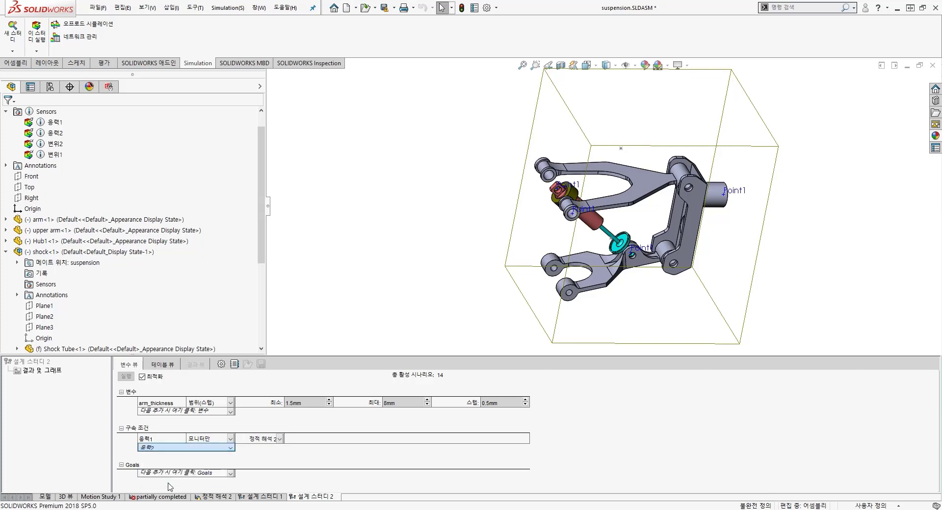
{"action": "right_click", "coordinate": [145, 452]}
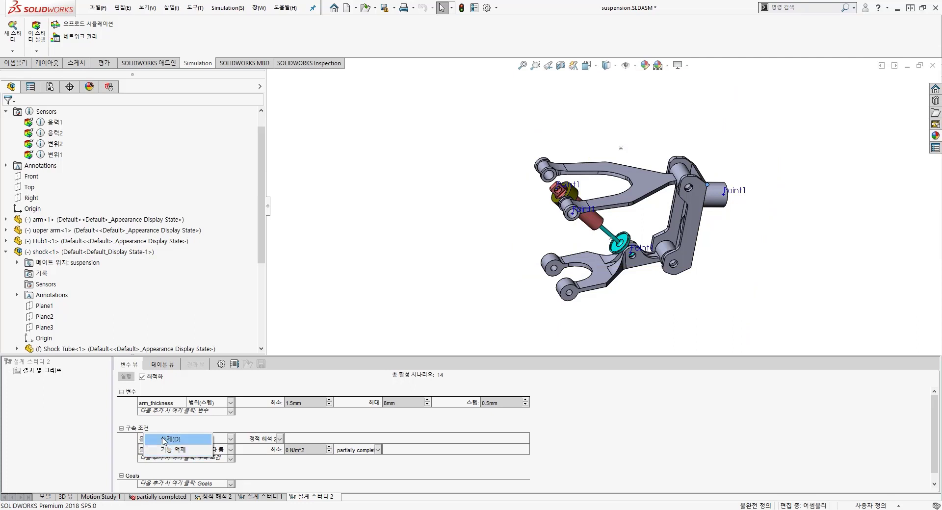
{"action": "left_click", "coordinate": [163, 439]}
Add the displacement sensor 변위1 as a monitor-only constraint evaluated from the study 정적 해석 2.
{"action": "left_click", "coordinate": [163, 451]}
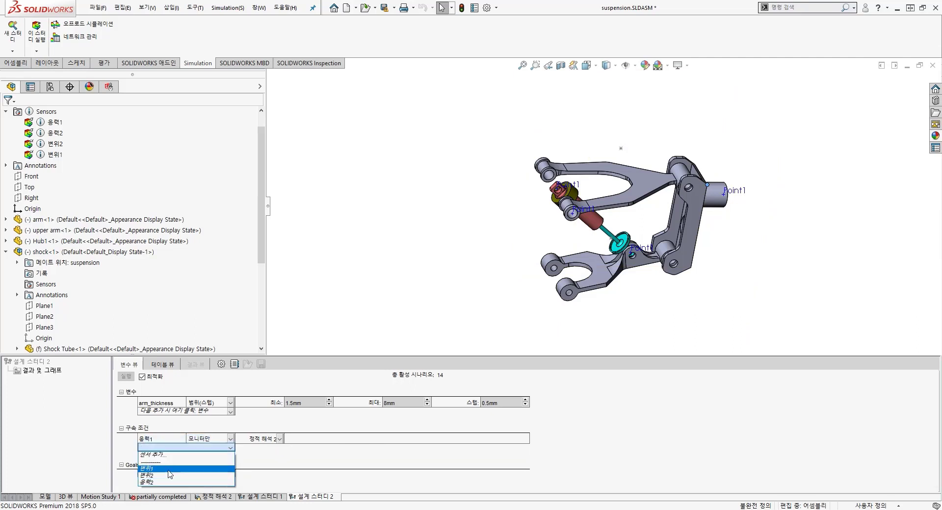
{"action": "left_click", "coordinate": [218, 460]}
{"action": "left_click", "coordinate": [219, 450]}
{"action": "left_click", "coordinate": [219, 459]}
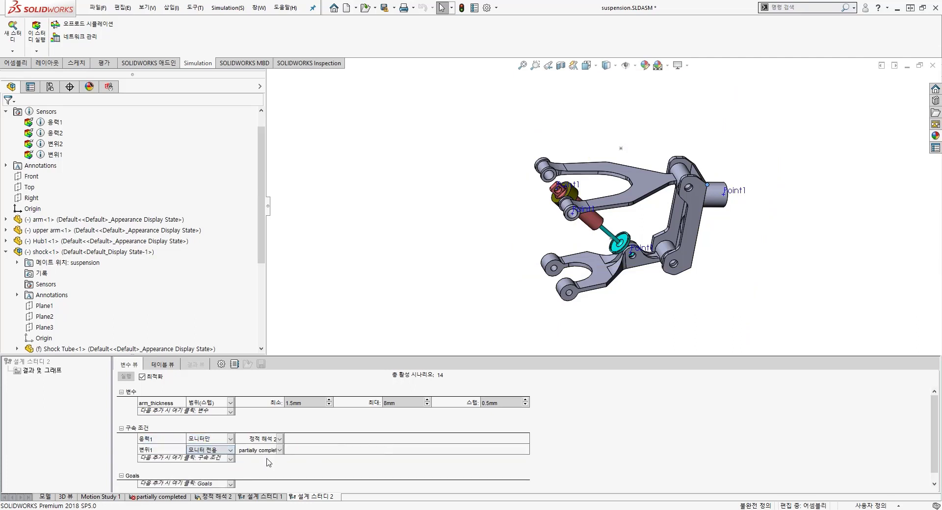
{"action": "left_click", "coordinate": [273, 451]}
{"action": "left_click", "coordinate": [265, 464]}
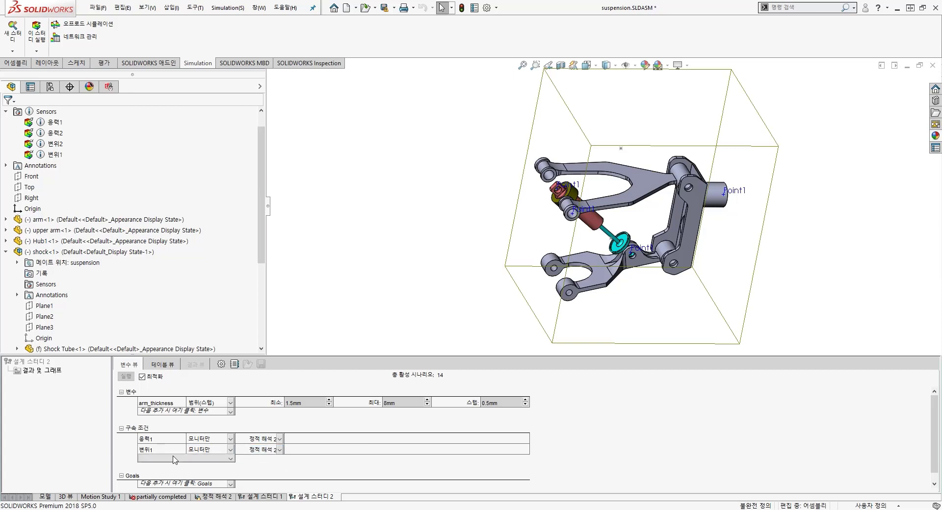
Add the stress sensor 응력2 as a monitor-only constraint evaluated from the study 정적 해석 2.
{"action": "left_click", "coordinate": [179, 458]}
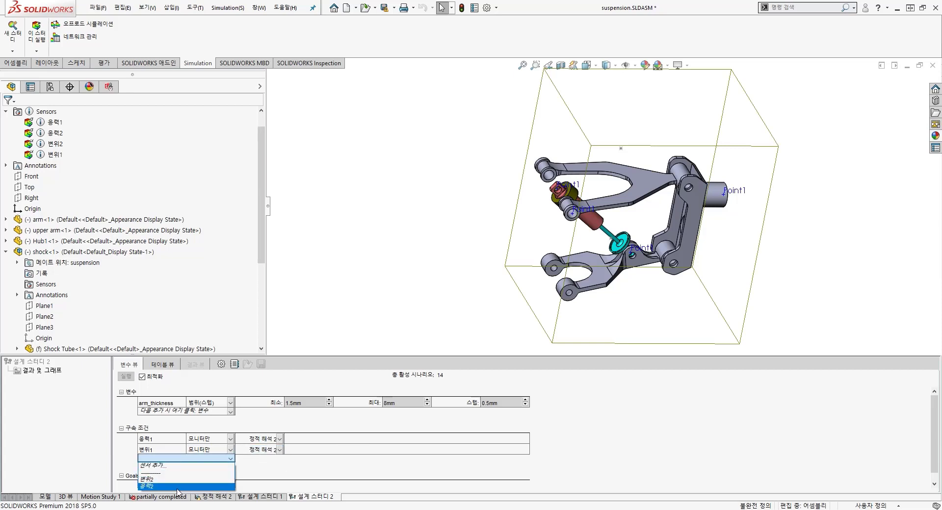
{"action": "left_click", "coordinate": [178, 486]}
{"action": "left_click", "coordinate": [211, 461]}
{"action": "left_click", "coordinate": [208, 469]}
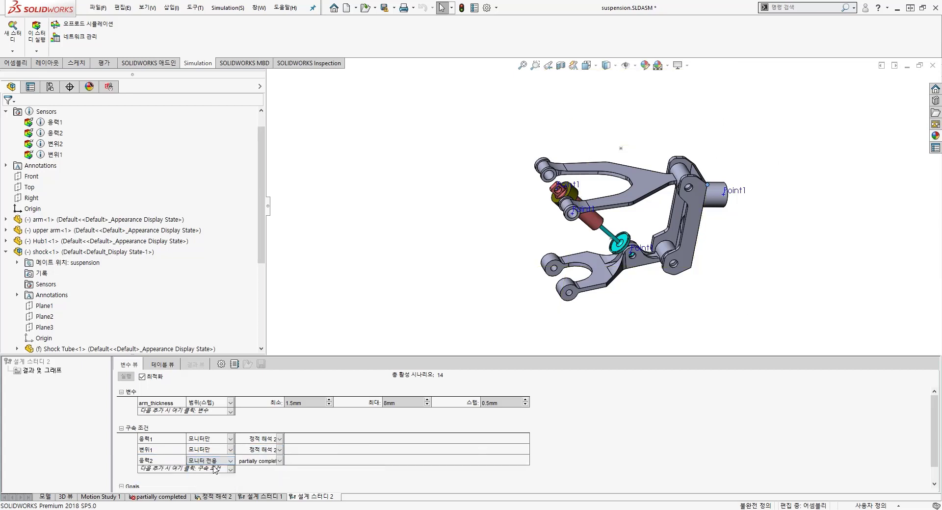
{"action": "left_click", "coordinate": [260, 461]}
{"action": "left_click", "coordinate": [253, 475]}
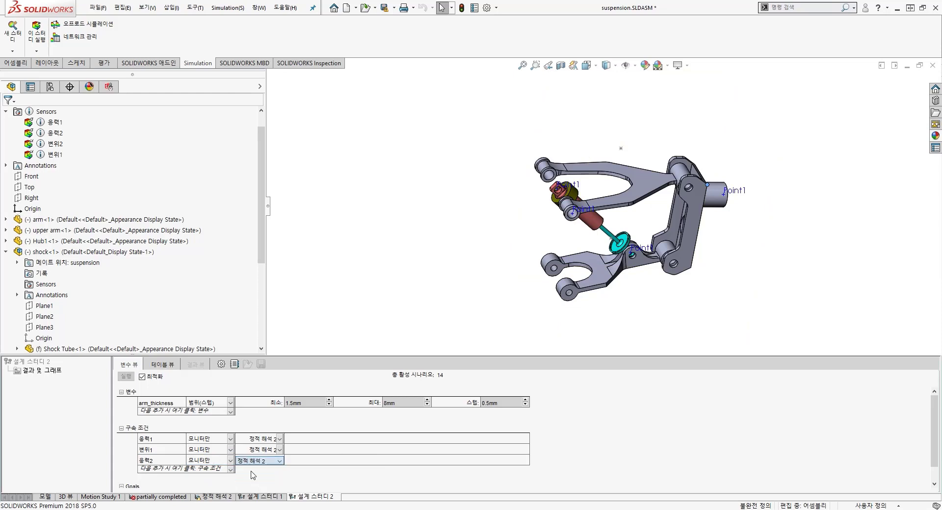
Add the displacement sensor 변위2 as a monitor-only constraint evaluated from the study 정적 해석 2.
{"action": "left_click", "coordinate": [189, 469]}
{"action": "left_click", "coordinate": [182, 490]}
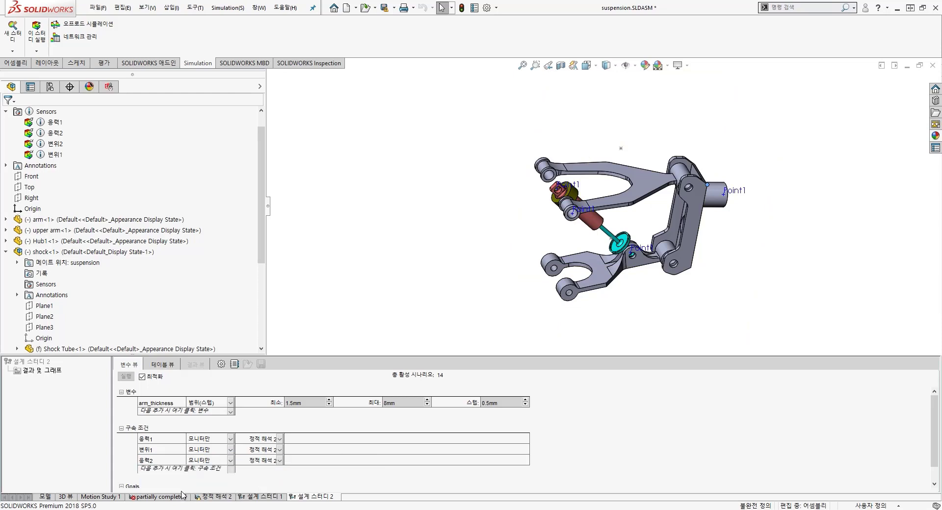
{"action": "left_click", "coordinate": [226, 471]}
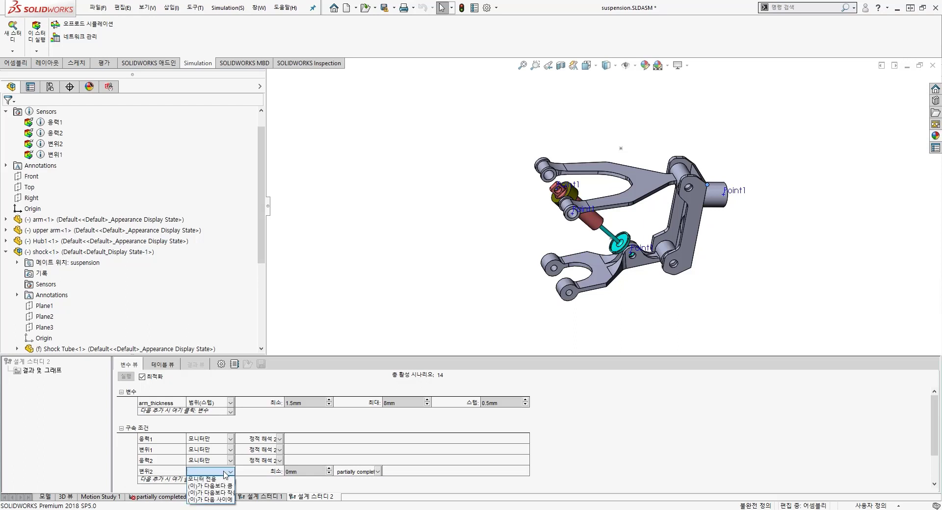
{"action": "left_click", "coordinate": [211, 478]}
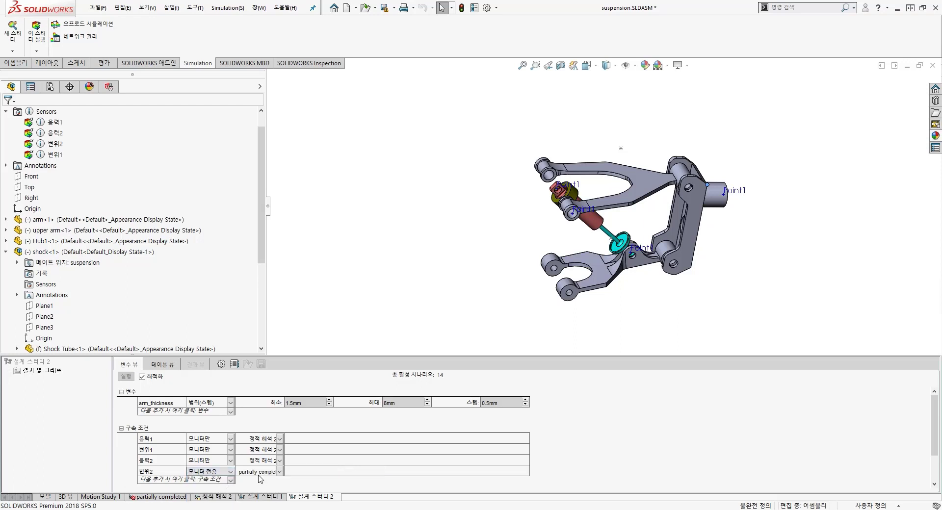
{"action": "left_click", "coordinate": [260, 472]}
{"action": "left_click", "coordinate": [255, 479]}
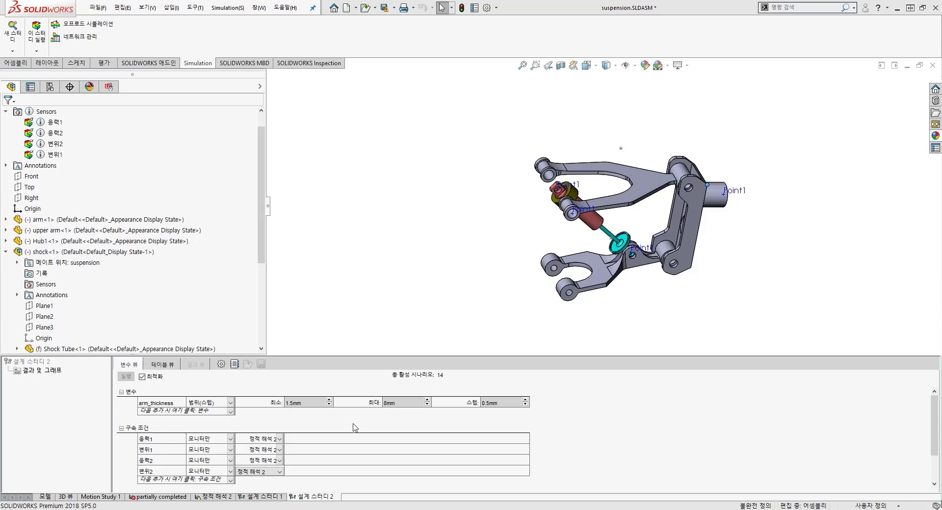
Turn off optimization and run the design study with the high-quality (고품질) setting.
{"action": "scroll", "coordinate": [240, 416], "scroll_direction": "down", "scroll_amount": 1}
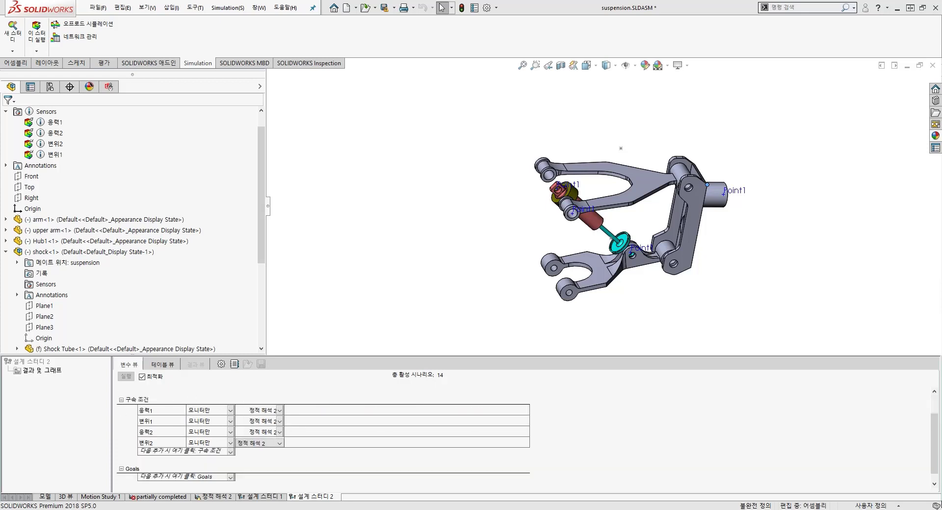
{"action": "left_click", "coordinate": [150, 380]}
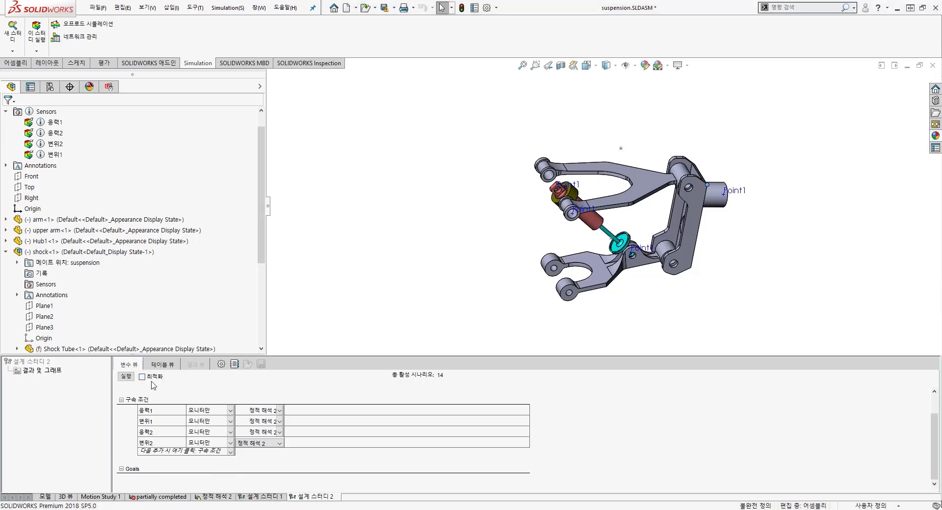
{"action": "left_click", "coordinate": [221, 364]}
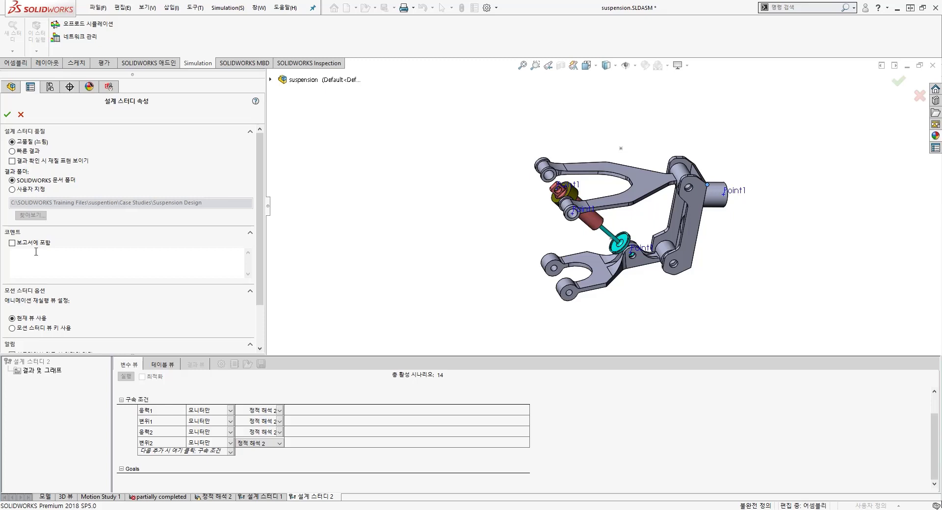
{"action": "left_click", "coordinate": [27, 152]}
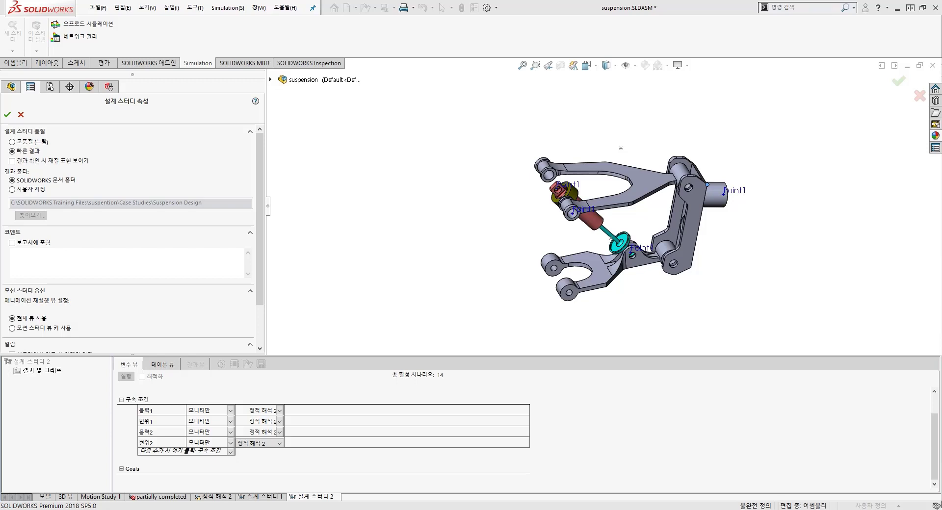
{"action": "left_click", "coordinate": [28, 140]}
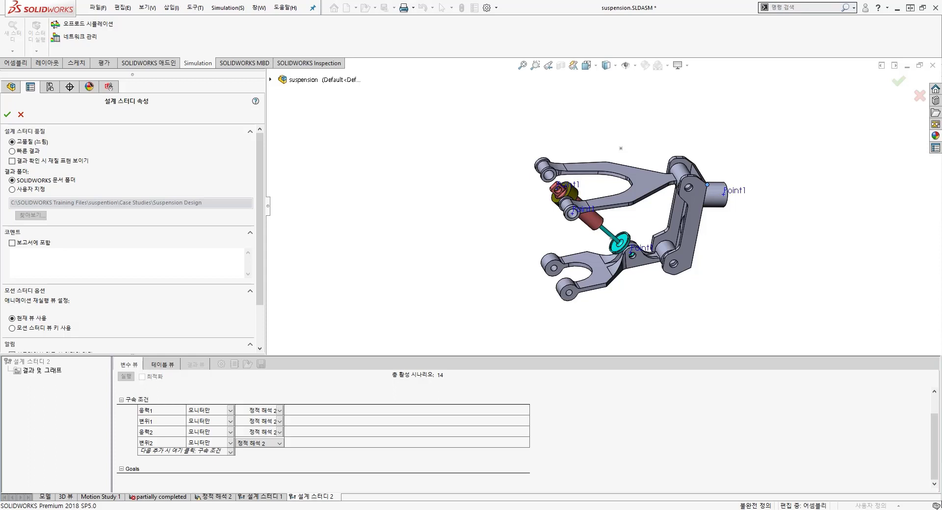
{"action": "left_click", "coordinate": [7, 114]}
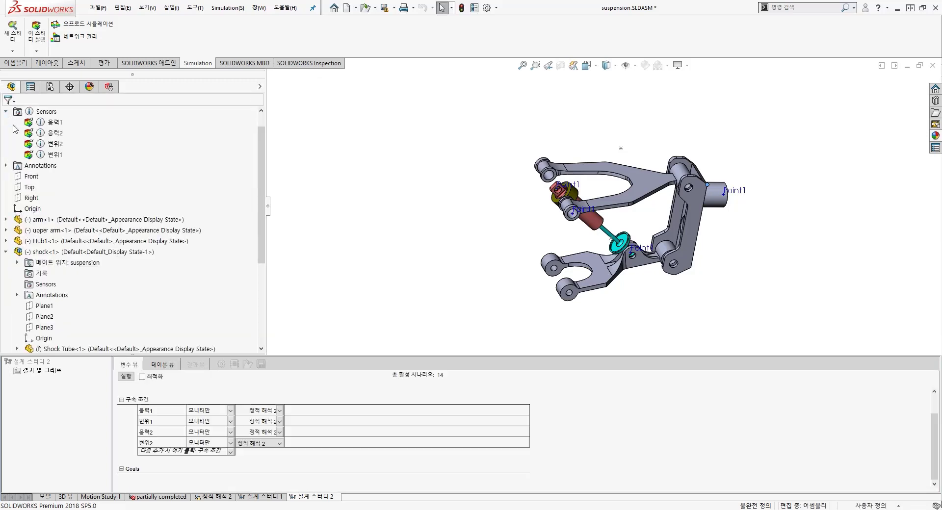
{"action": "left_click", "coordinate": [121, 382]}
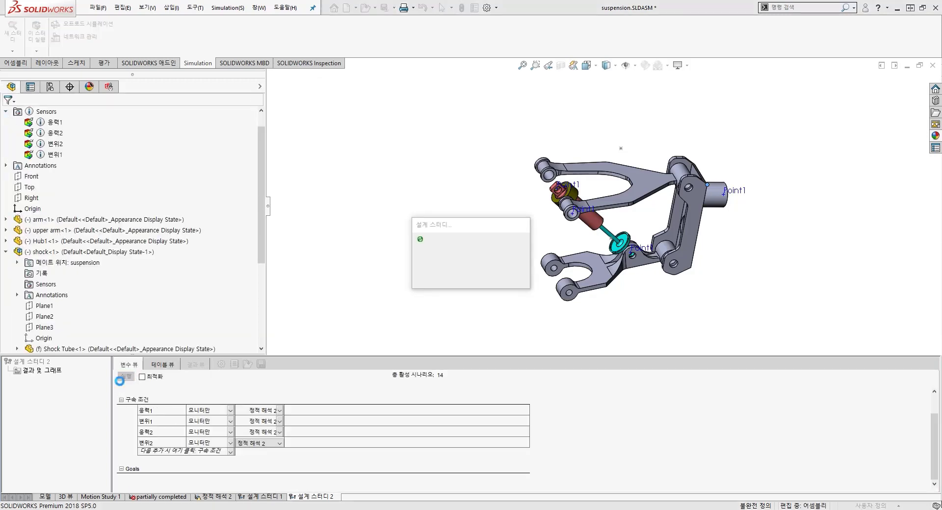
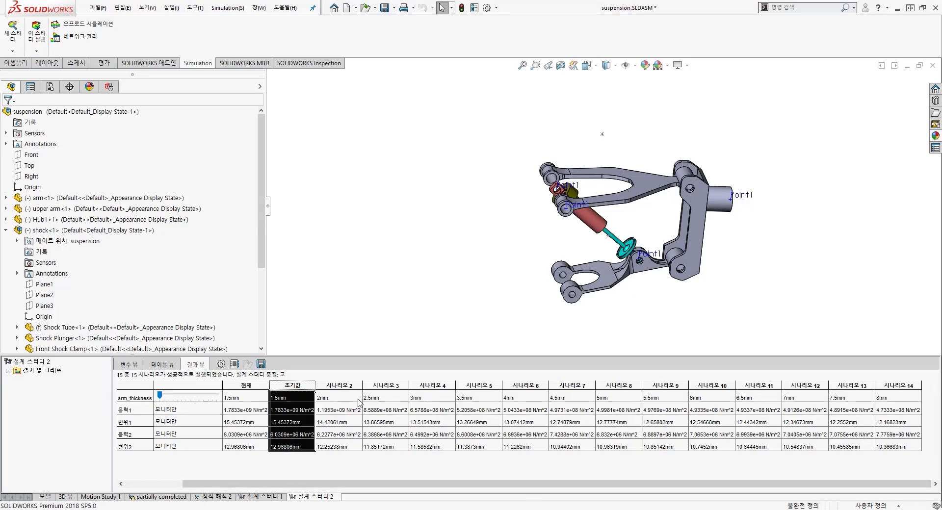
Compare the model and sensor results of the current state, scenario 14 and the initial value in the results table.
{"action": "left_click", "coordinate": [236, 388]}
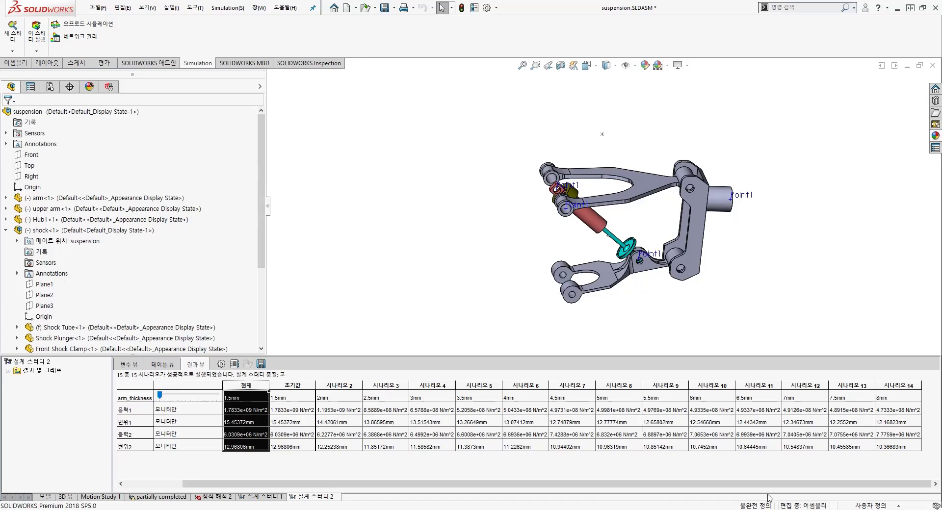
{"action": "left_click", "coordinate": [891, 383]}
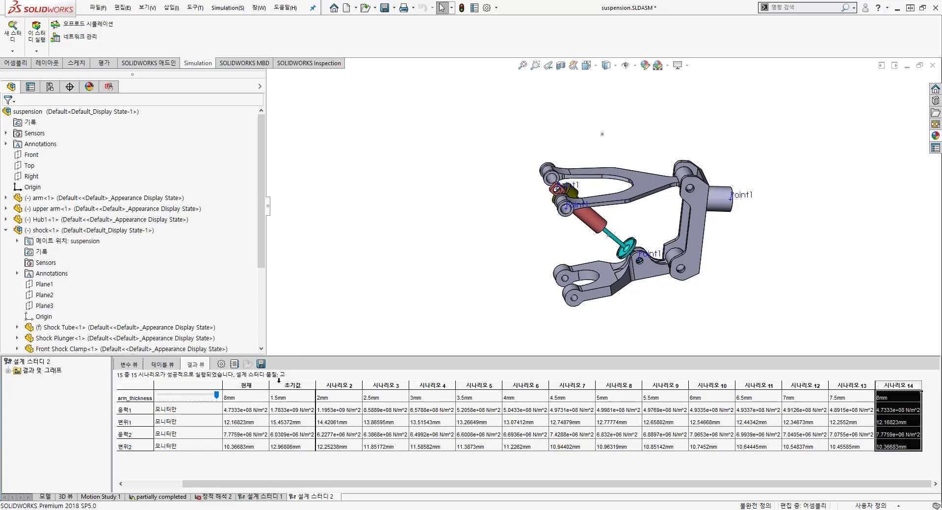
{"action": "left_click", "coordinate": [252, 384]}
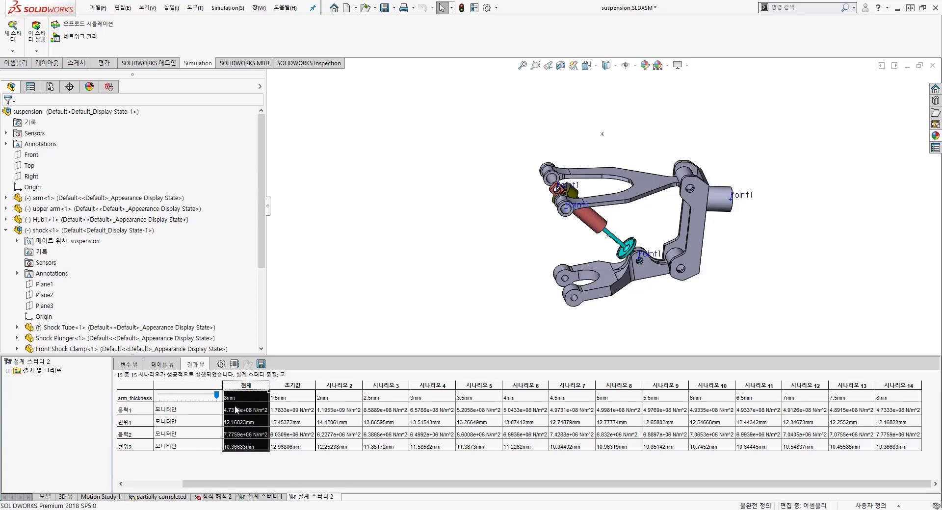
{"action": "left_click", "coordinate": [294, 384]}
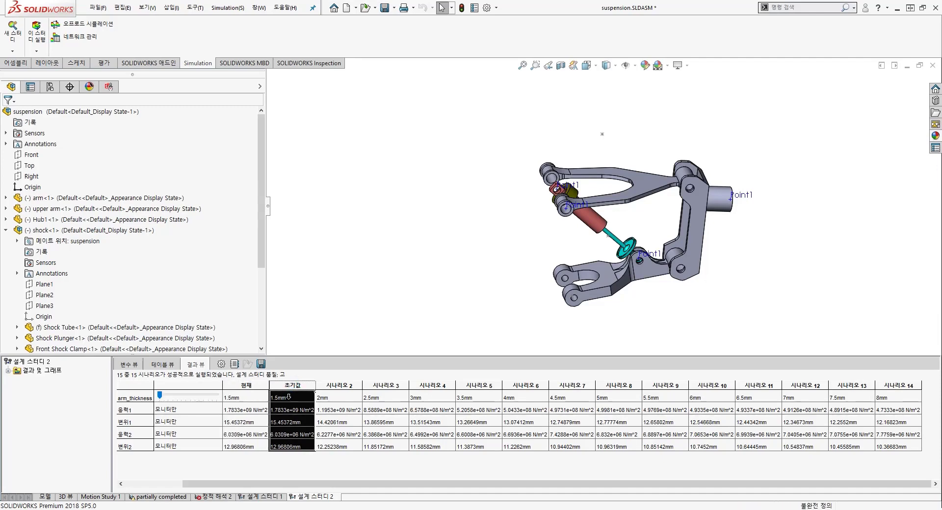
Compare the suspension model and sensor results for arm_thickness values of 1.5 mm and 8 mm, using the current state and the initial value.
{"action": "left_click", "coordinate": [241, 423]}
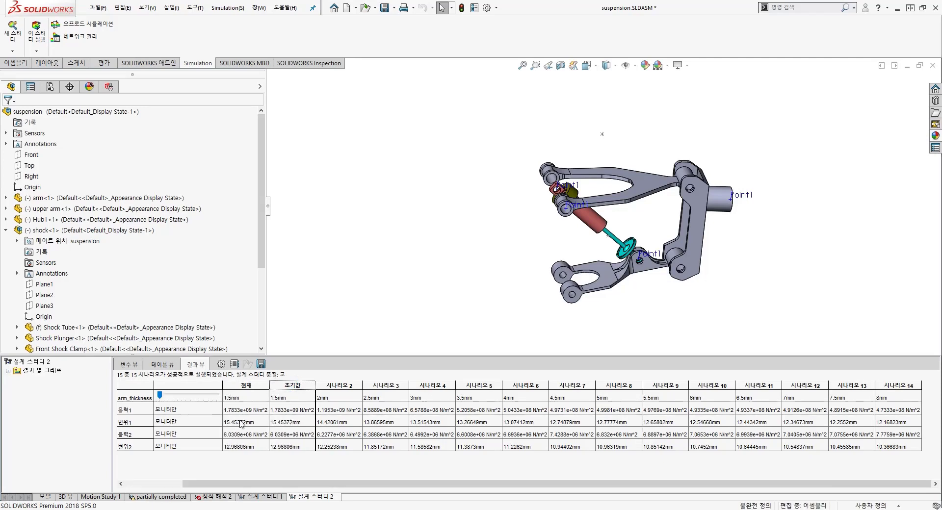
{"action": "left_click", "coordinate": [242, 385]}
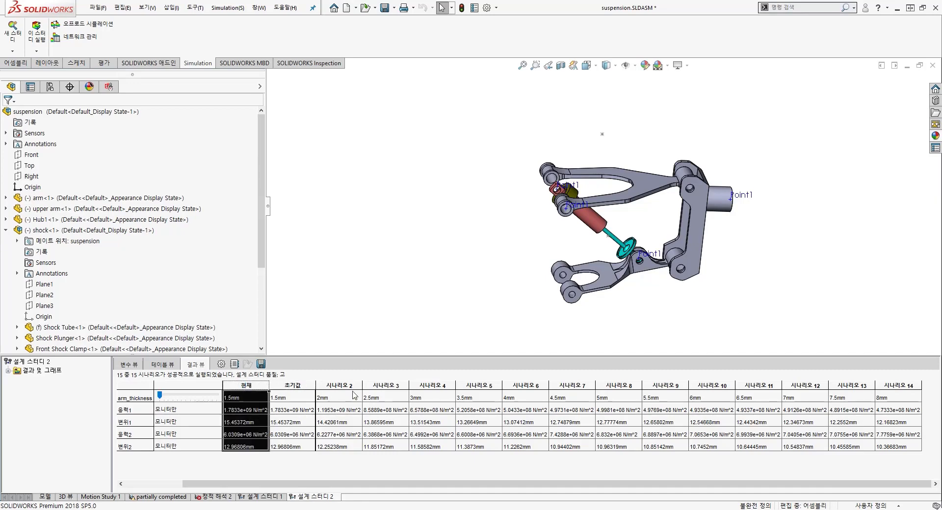
{"action": "left_click_drag", "start_coordinate": [161, 395], "coordinate": [216, 395]}
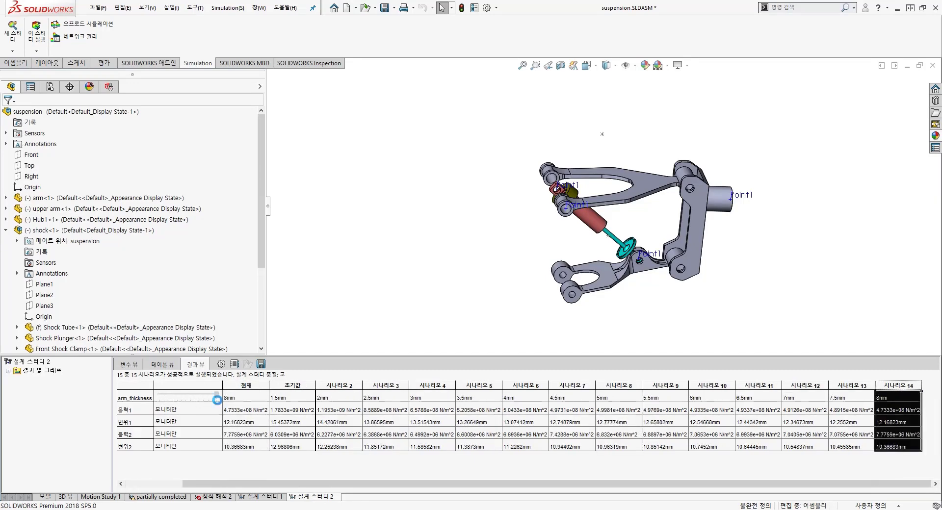
{"action": "left_click", "coordinate": [243, 385]}
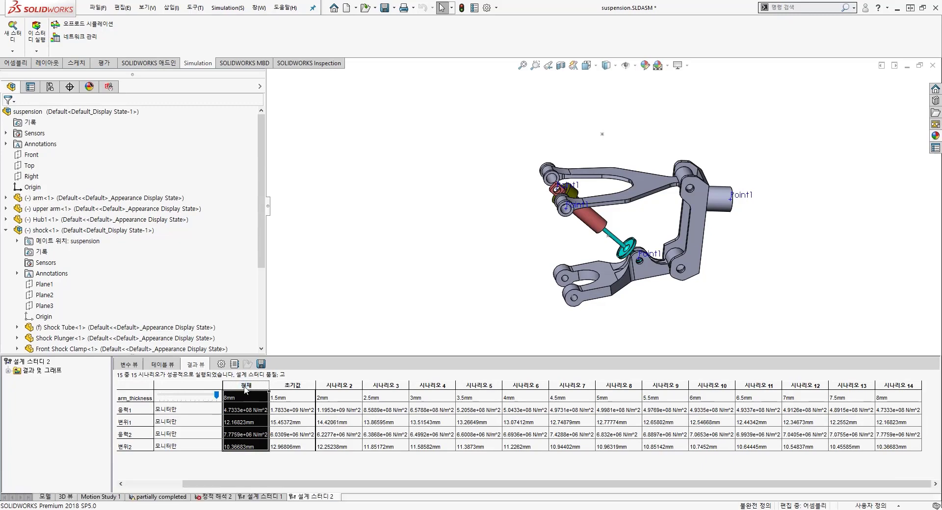
{"action": "left_click", "coordinate": [293, 384]}
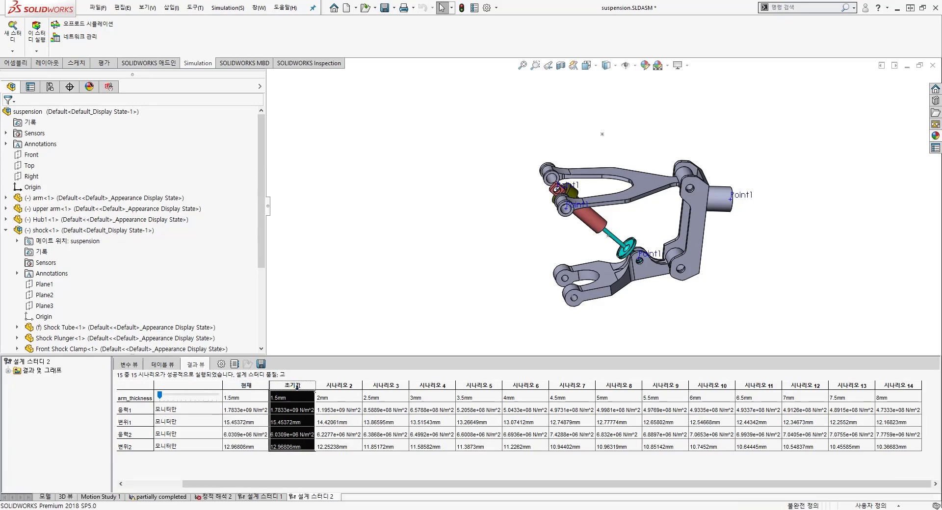
{"action": "left_click", "coordinate": [248, 384]}
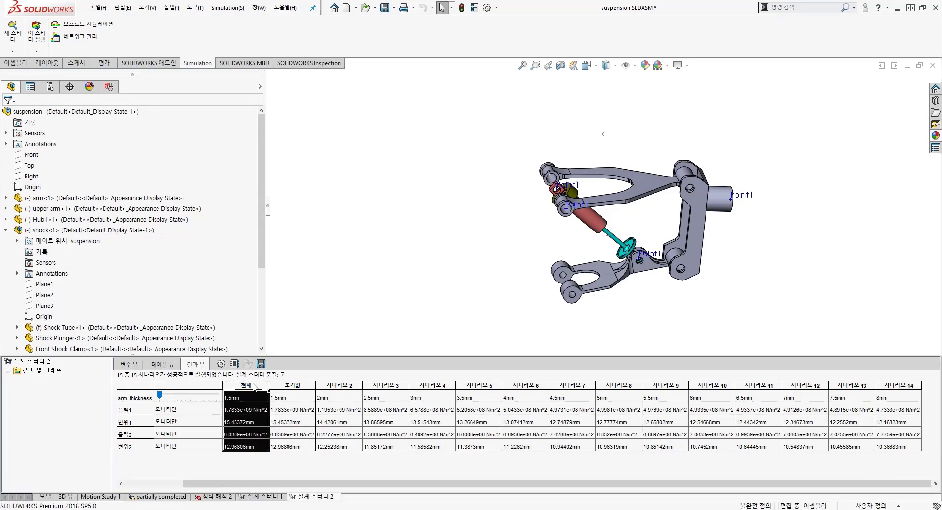
{"action": "left_click_drag", "start_coordinate": [170, 397], "coordinate": [216, 398]}
{"action": "left_click", "coordinate": [240, 386]}
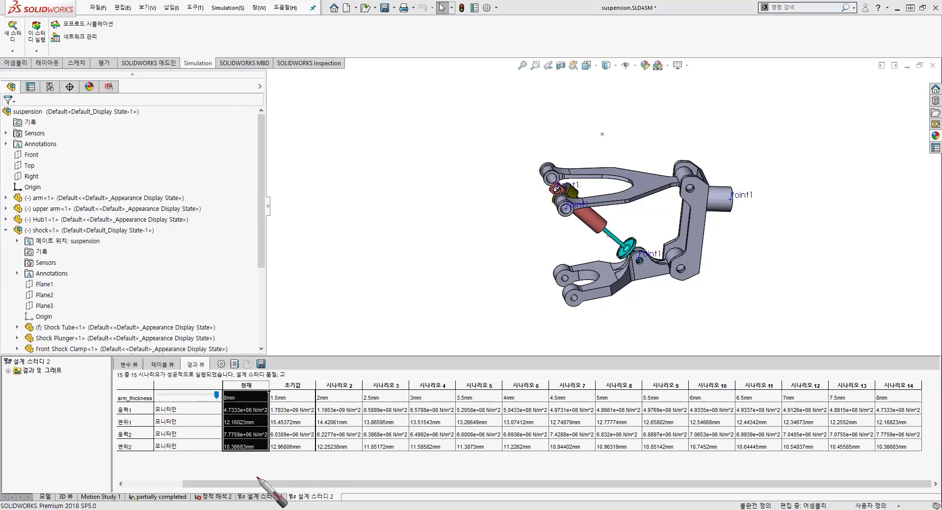
{"action": "mouse_move", "coordinate": [256, 476]}
{"action": "left_mouse_down"}
{"action": "mouse_move", "coordinate": [207, 407]}
{"action": "mouse_move", "coordinate": [250, 387]}
{"action": "mouse_move", "coordinate": [295, 469]}
{"action": "left_mouse_up"}
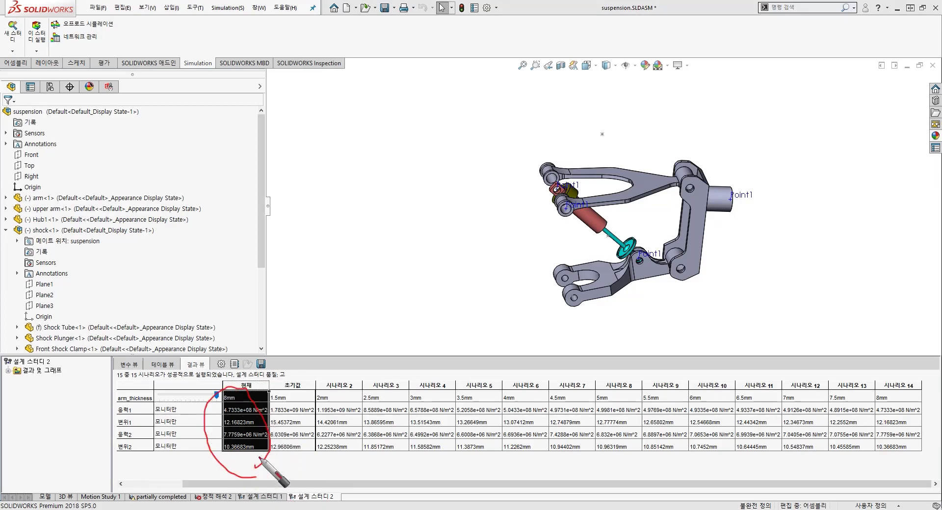
{"action": "left_click_drag", "start_coordinate": [271, 398], "coordinate": [296, 393]}
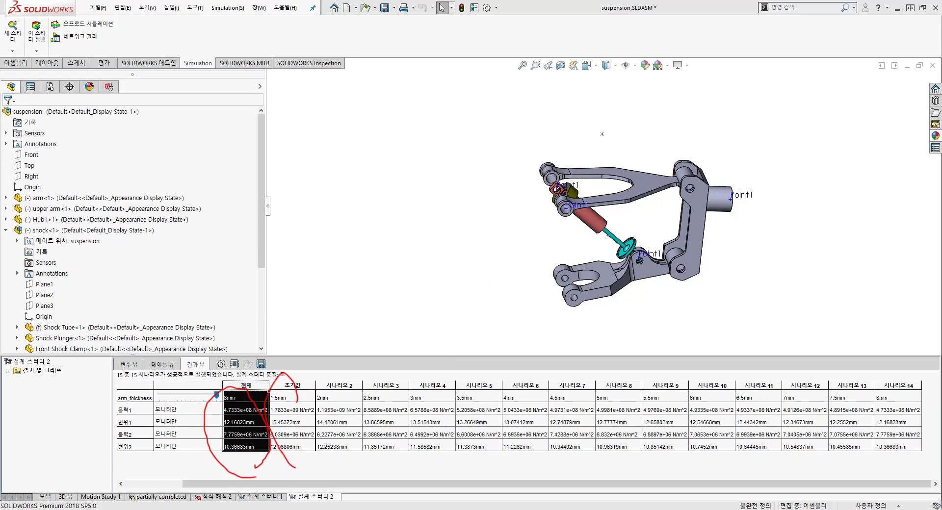
{"action": "key", "text": "Escape"}
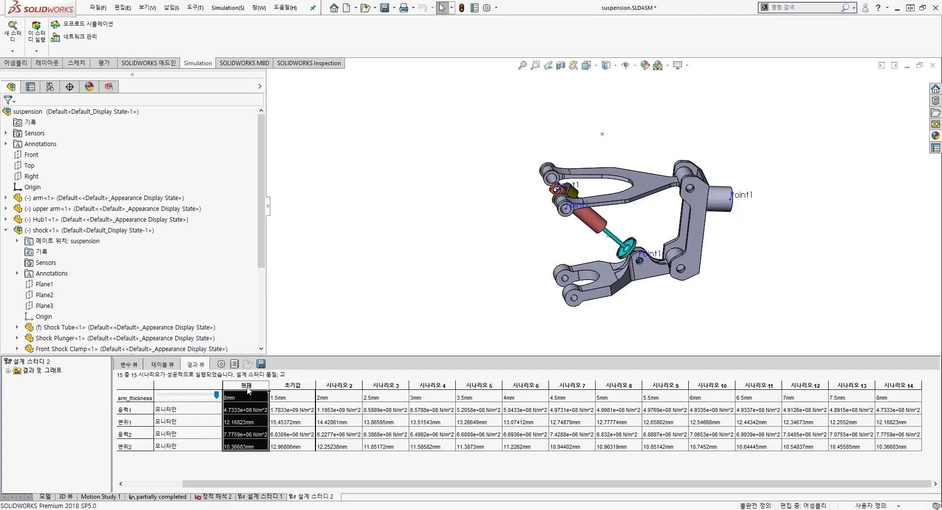
Show scenario 14 on the model and examine its 응력1, 변위1, 응력2 and 변위2 result plots.
{"action": "left_click", "coordinate": [896, 387]}
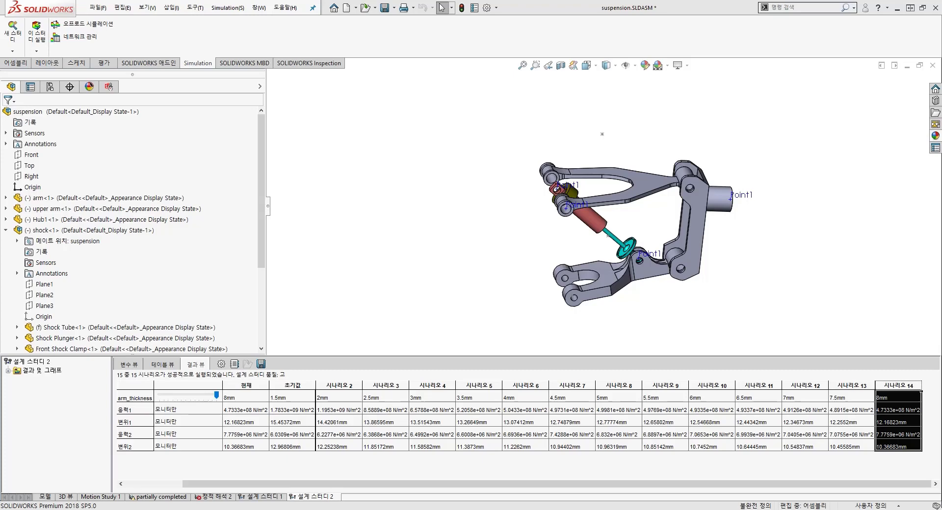
{"action": "left_click", "coordinate": [8, 371]}
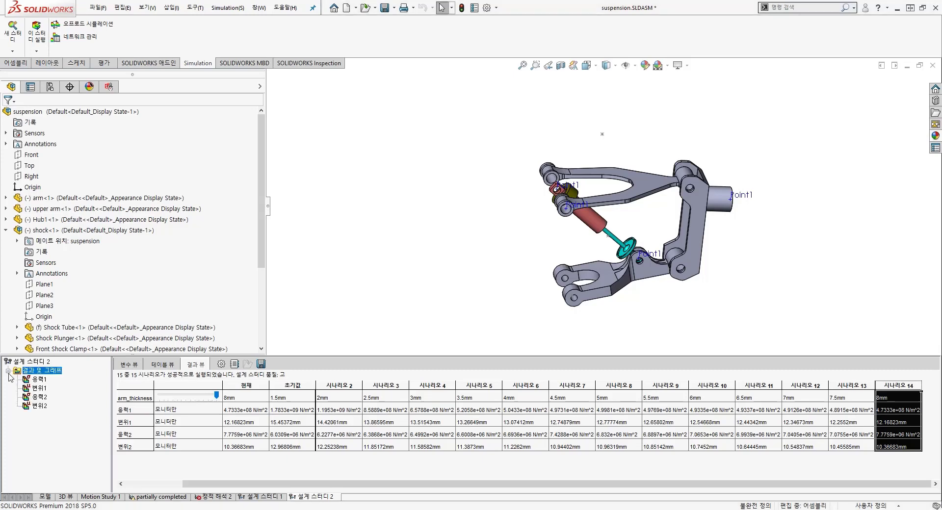
{"action": "left_click", "coordinate": [37, 380]}
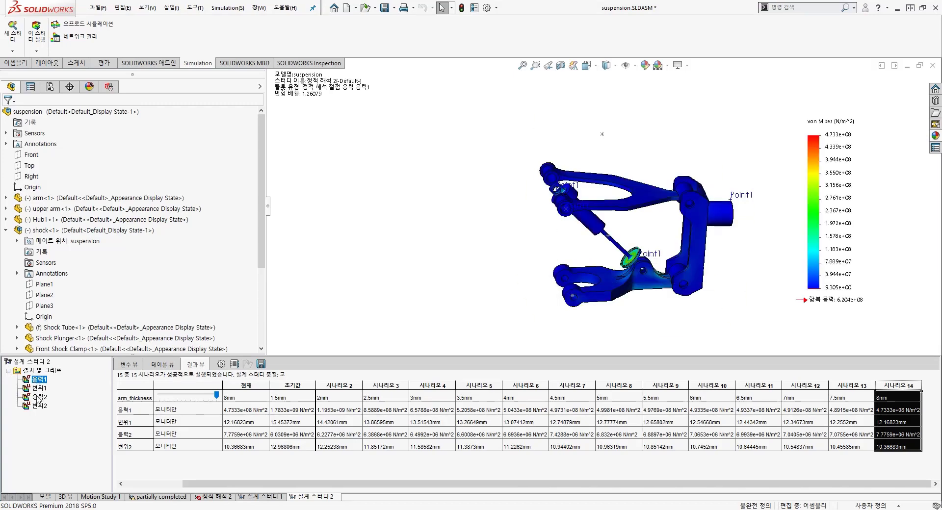
{"action": "left_click", "coordinate": [39, 388]}
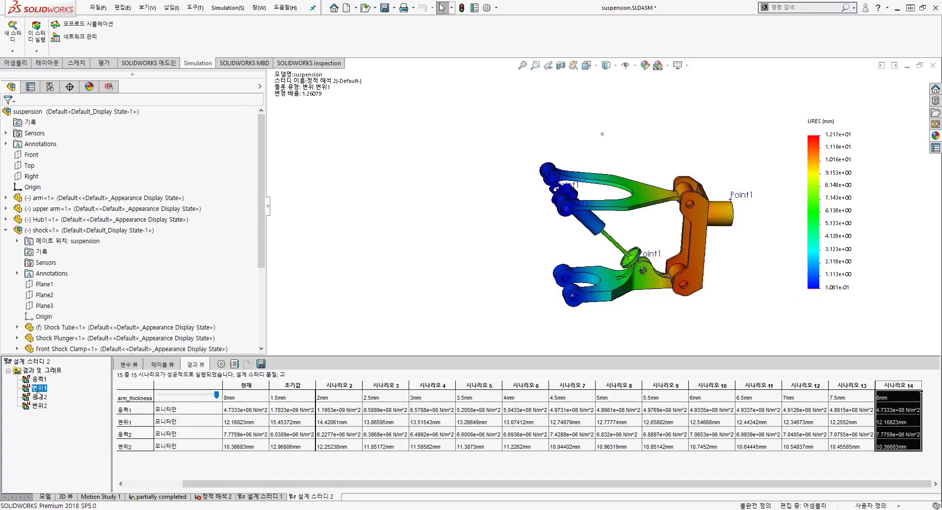
{"action": "left_click", "coordinate": [39, 397]}
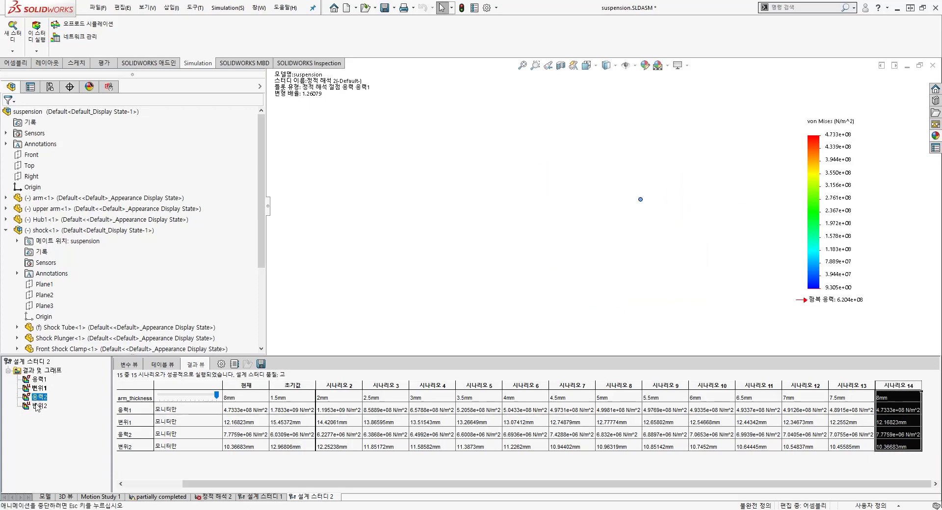
{"action": "left_click", "coordinate": [38, 406]}
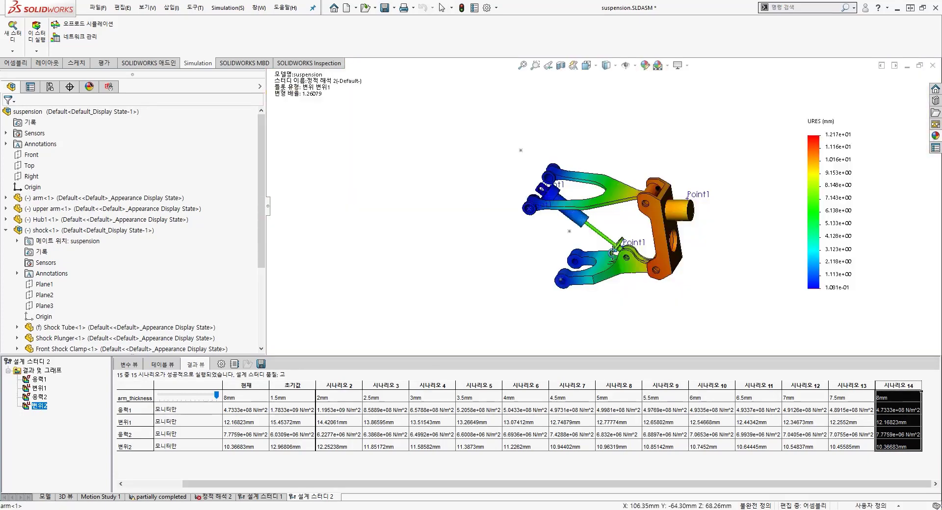
{"action": "left_click", "coordinate": [38, 397]}
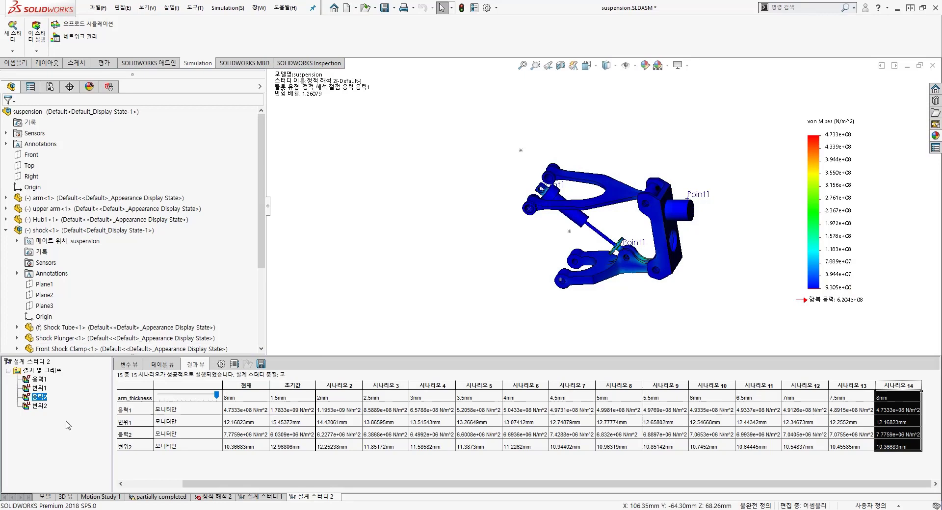
{"action": "left_click", "coordinate": [41, 380]}
{"action": "scroll", "coordinate": [567, 290], "scroll_direction": "down", "scroll_amount": 5}
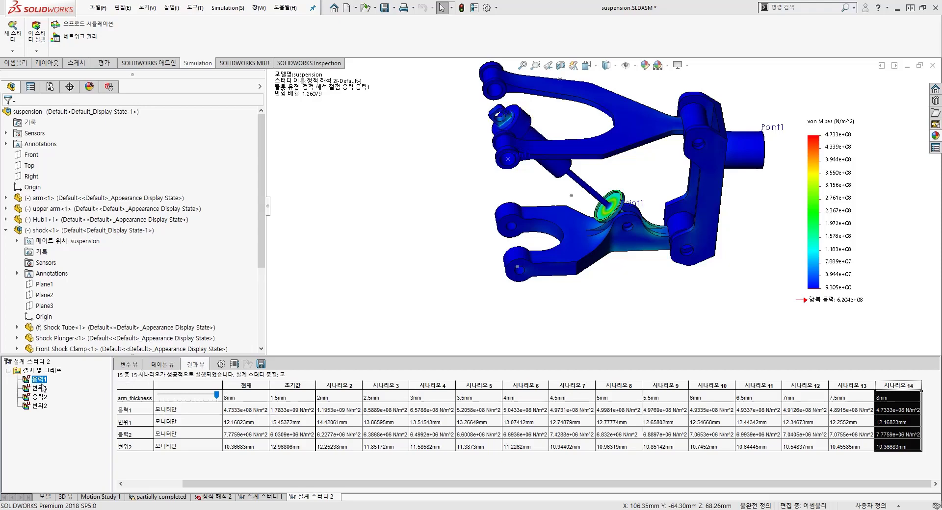
Create a design history graph (설계 기록 그래프) plotting the constraint 응력1 on the Y axis against the scenarios.
{"action": "left_click", "coordinate": [33, 364]}
{"action": "right_click", "coordinate": [34, 372]}
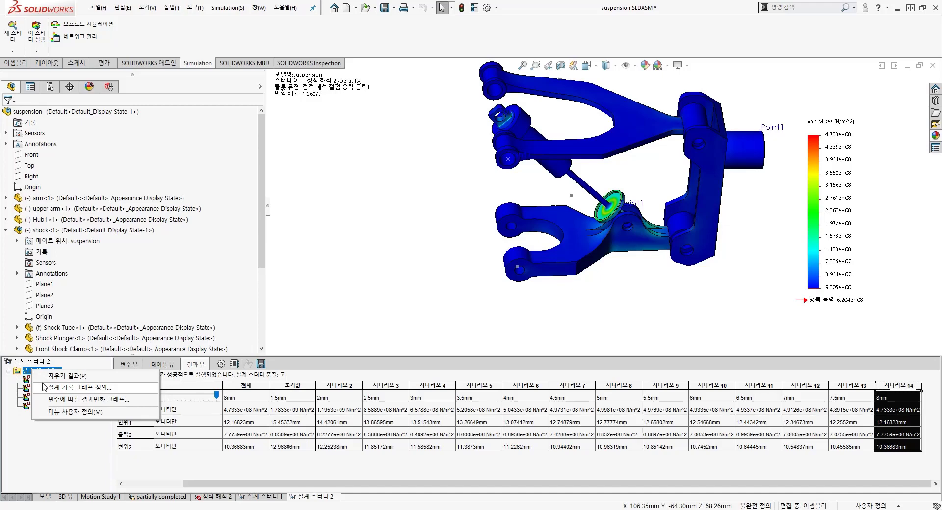
{"action": "left_click", "coordinate": [74, 387]}
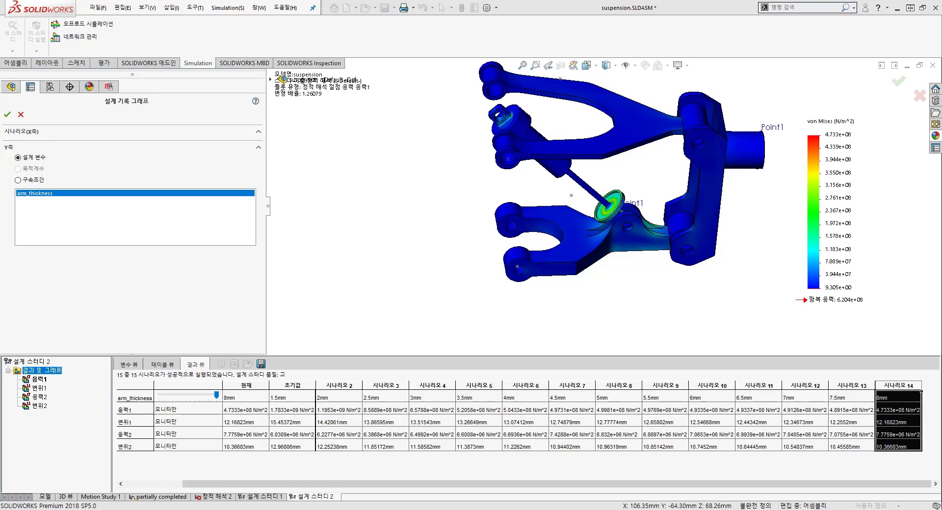
{"action": "left_click", "coordinate": [18, 181]}
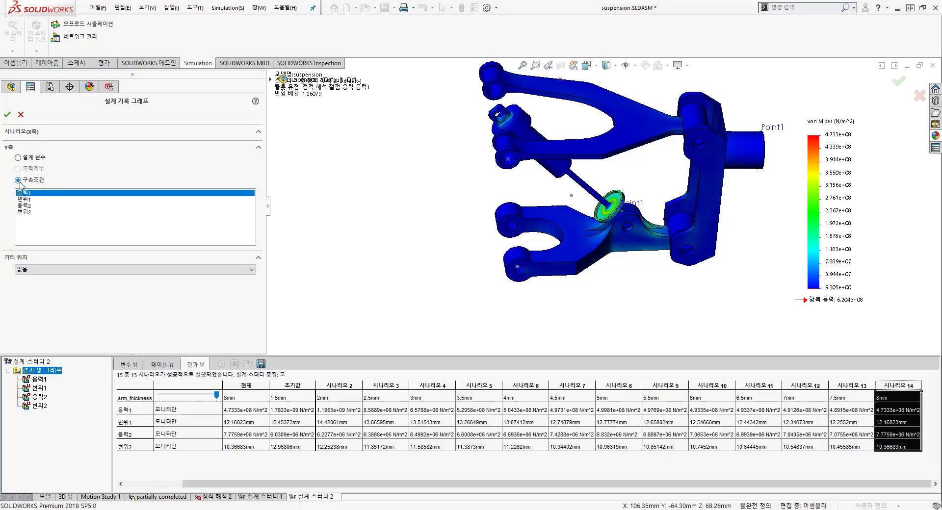
{"action": "left_click", "coordinate": [35, 194]}
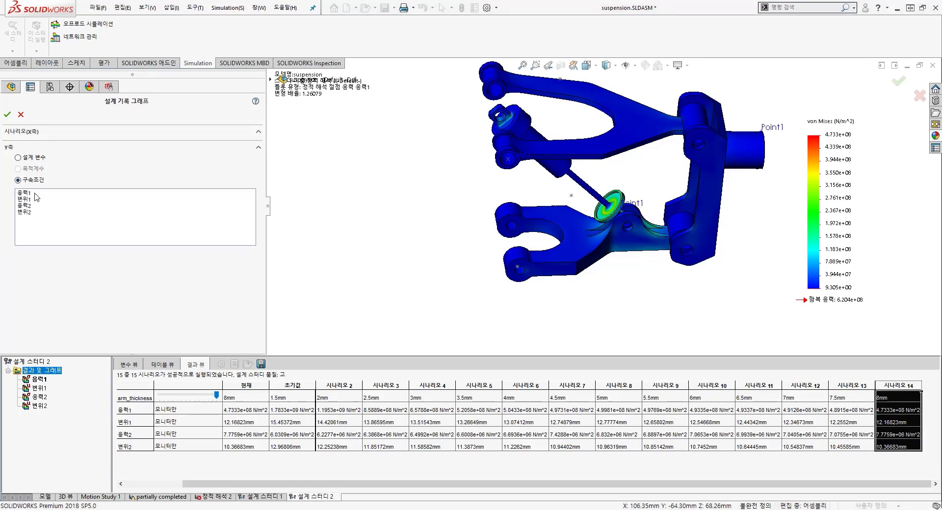
{"action": "left_click", "coordinate": [32, 192]}
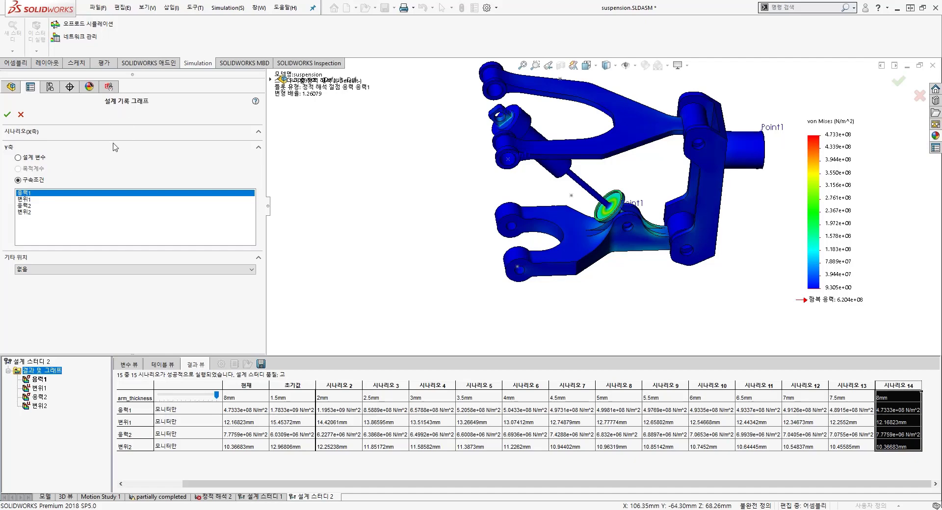
{"action": "left_click", "coordinate": [7, 116]}
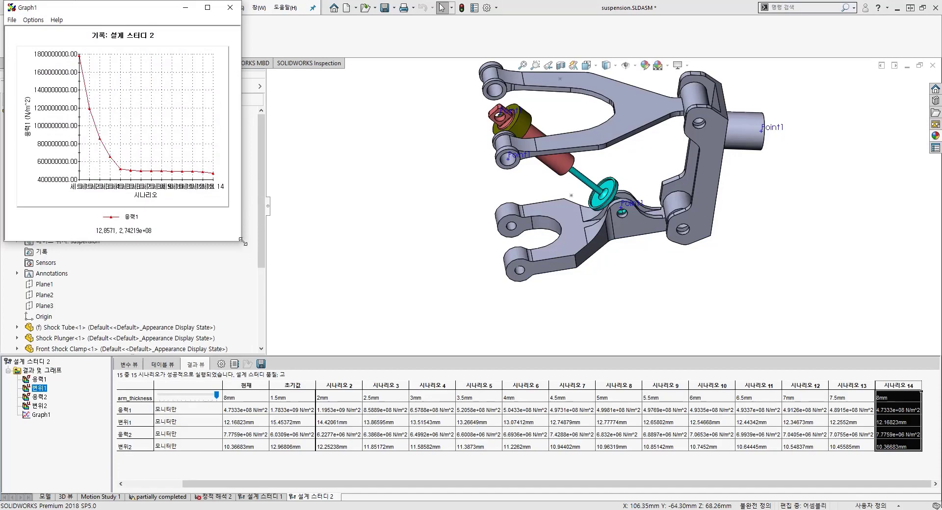
Widen the 응력1 design history graph, then reopen it from its definition and examine the stress trend across all sets.
{"action": "left_click_drag", "start_coordinate": [242, 240], "coordinate": [616, 244]}
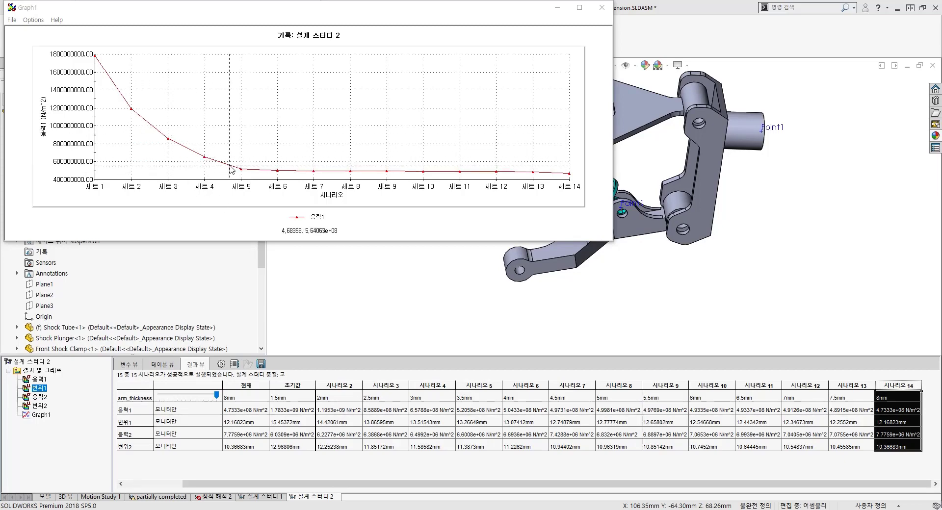
{"action": "key", "text": "Escape"}
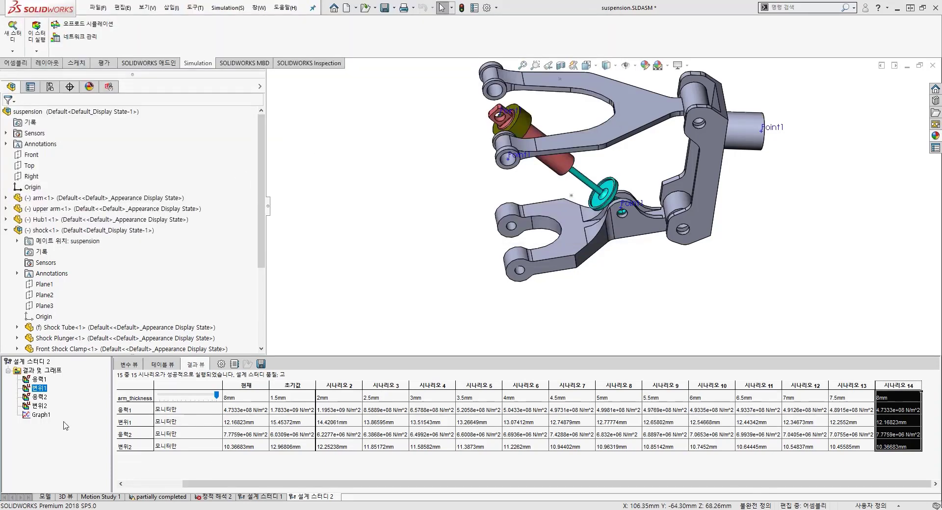
{"action": "right_click", "coordinate": [35, 414]}
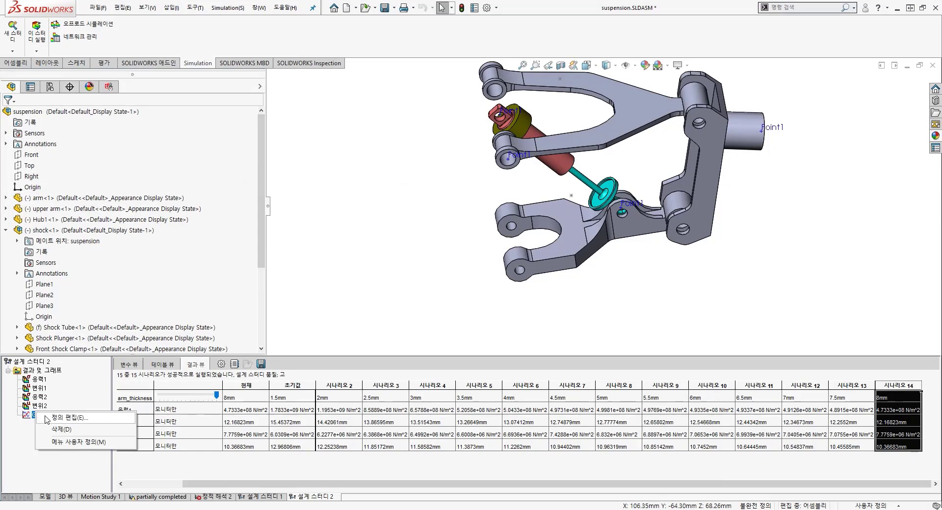
{"action": "left_click", "coordinate": [69, 417]}
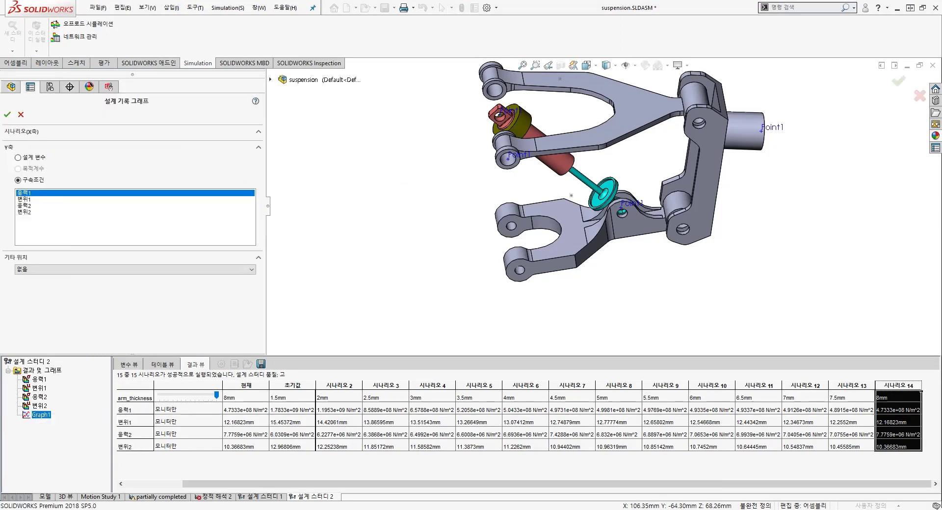
{"action": "left_click", "coordinate": [7, 114]}
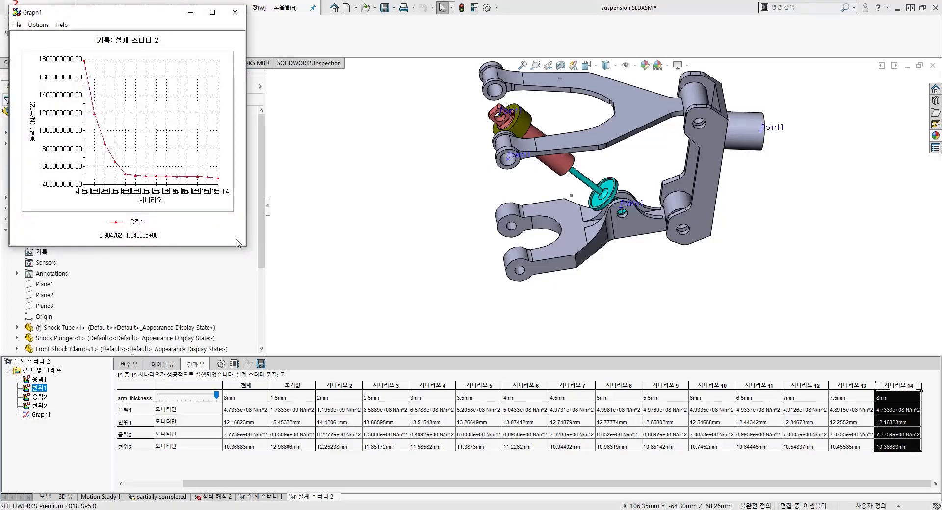
{"action": "left_click_drag", "start_coordinate": [247, 249], "coordinate": [630, 239]}
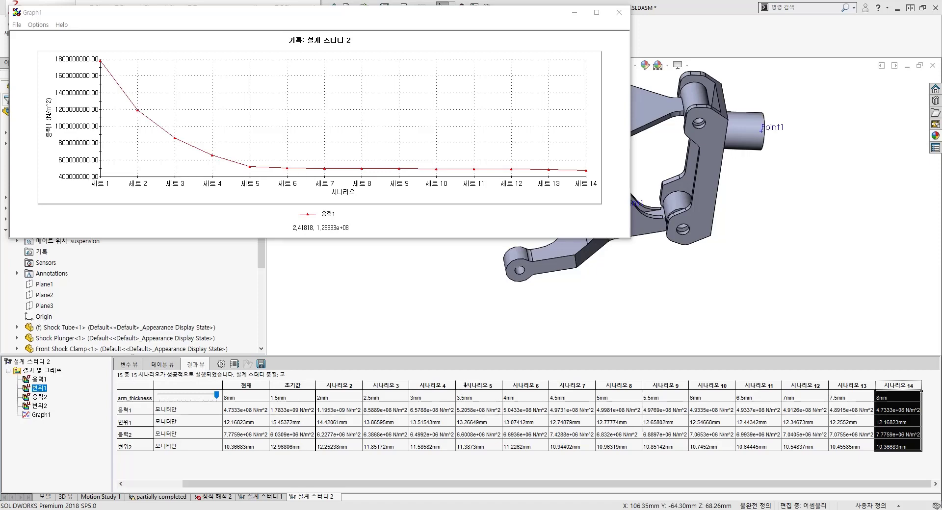
Show scenario 5, with arm_thickness 3.5 mm, on the model and examine its displacement plot.
{"action": "left_click", "coordinate": [467, 385]}
{"action": "left_click", "coordinate": [501, 385]}
{"action": "left_click", "coordinate": [494, 385]}
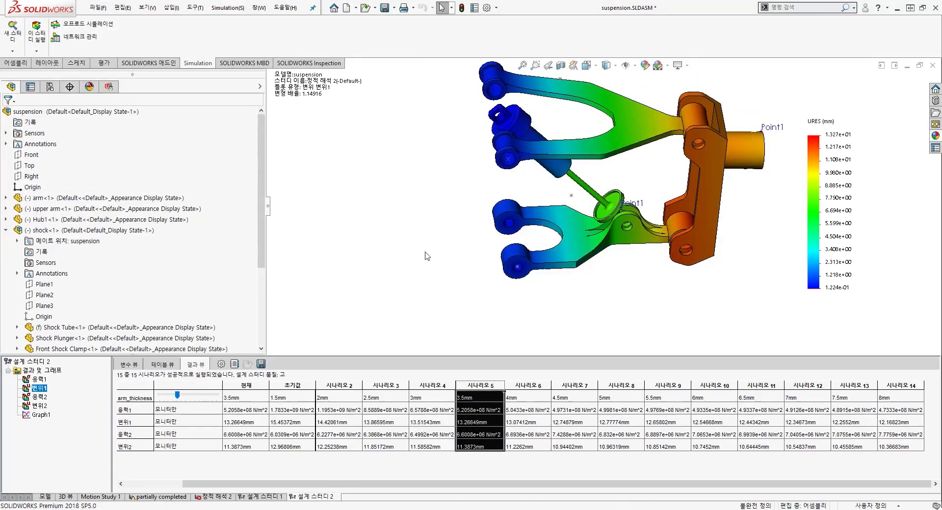
{"action": "right_click", "coordinate": [46, 415]}
{"action": "key", "text": "Escape"}
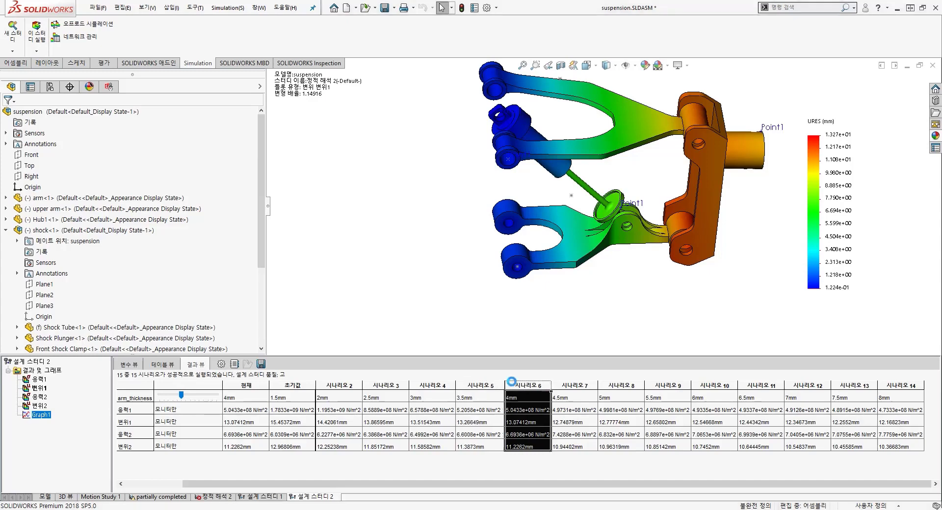
Compare the model and sensor results of scenarios 6, 7 and 8 in the results table.
{"action": "left_click", "coordinate": [513, 386]}
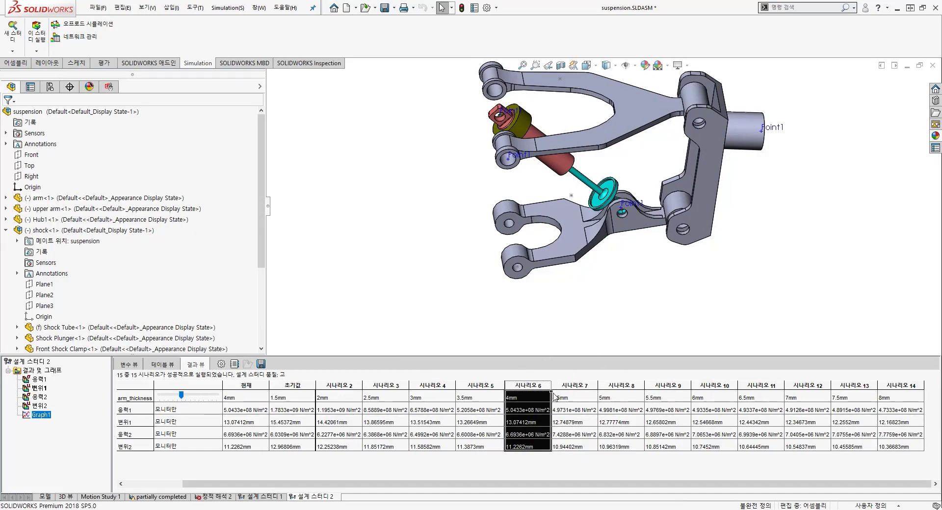
{"action": "left_click", "coordinate": [582, 384]}
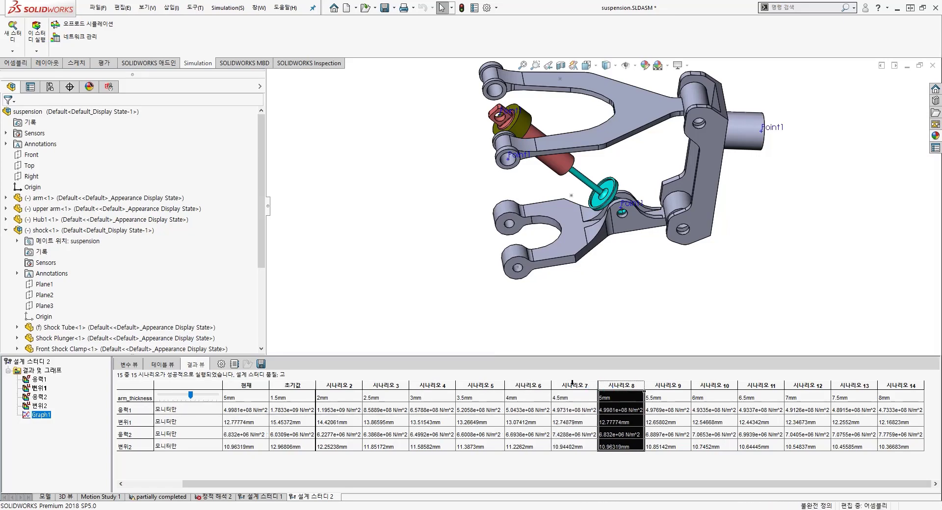
{"action": "left_click", "coordinate": [535, 383]}
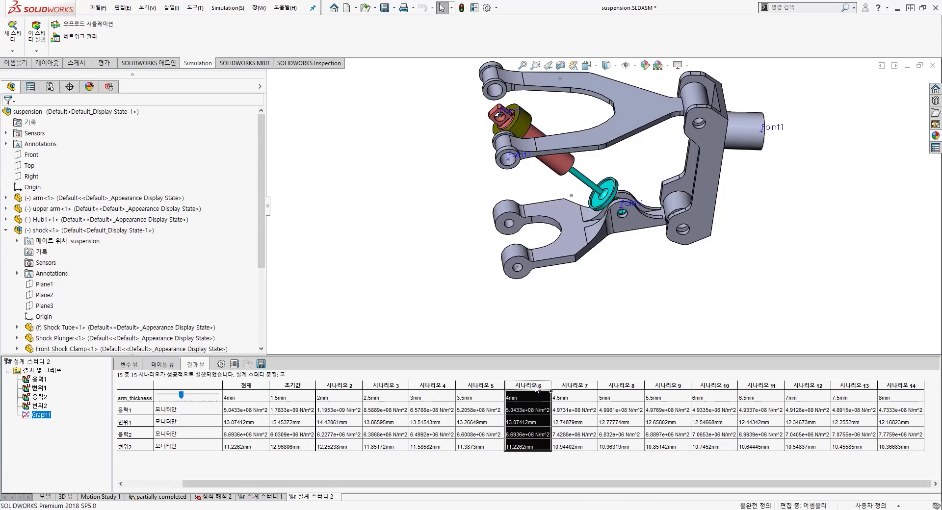
{"action": "left_click", "coordinate": [567, 386]}
{"action": "left_click", "coordinate": [619, 385]}
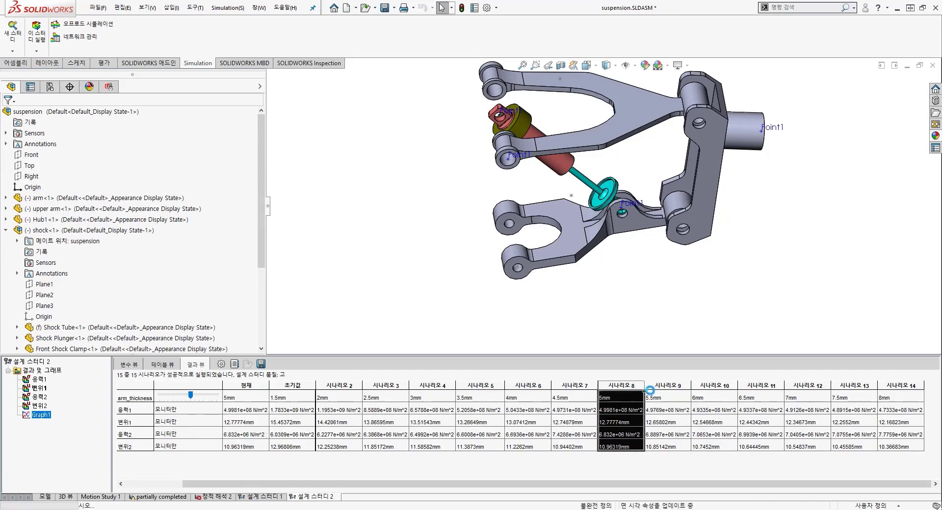